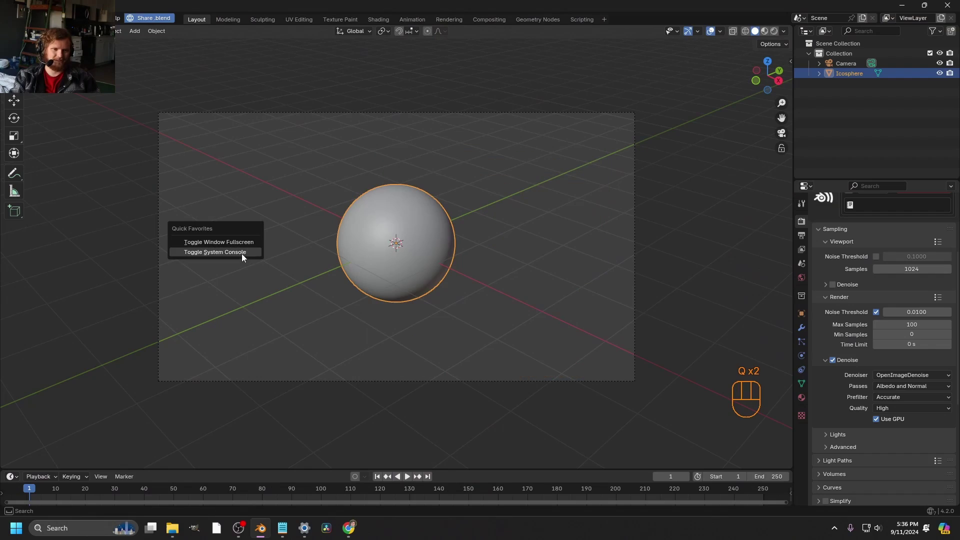
- Make the window fullscreen and replace the scene's objects with an ico sphere of 6 subdivisions
click(220, 243)
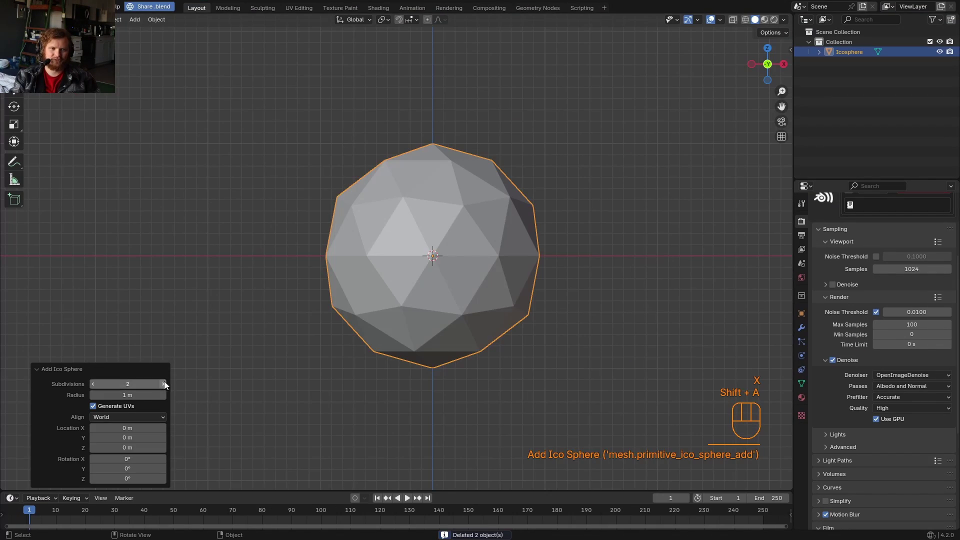
click(164, 383)
click(164, 384)
click(164, 384)
click(164, 383)
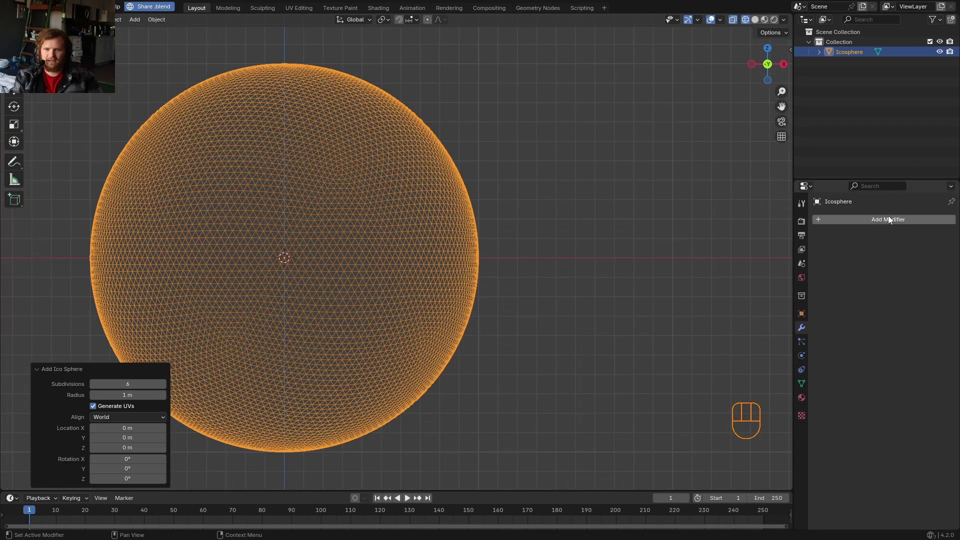
- Add a Solidify modifier to the ico sphere and apply it
click(888, 216)
text(s)
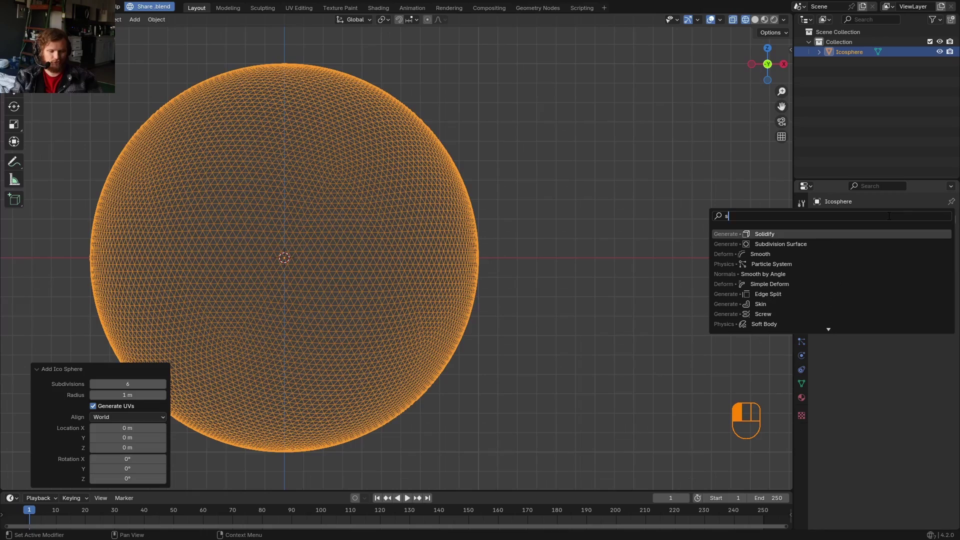
text(ol)
click(841, 234)
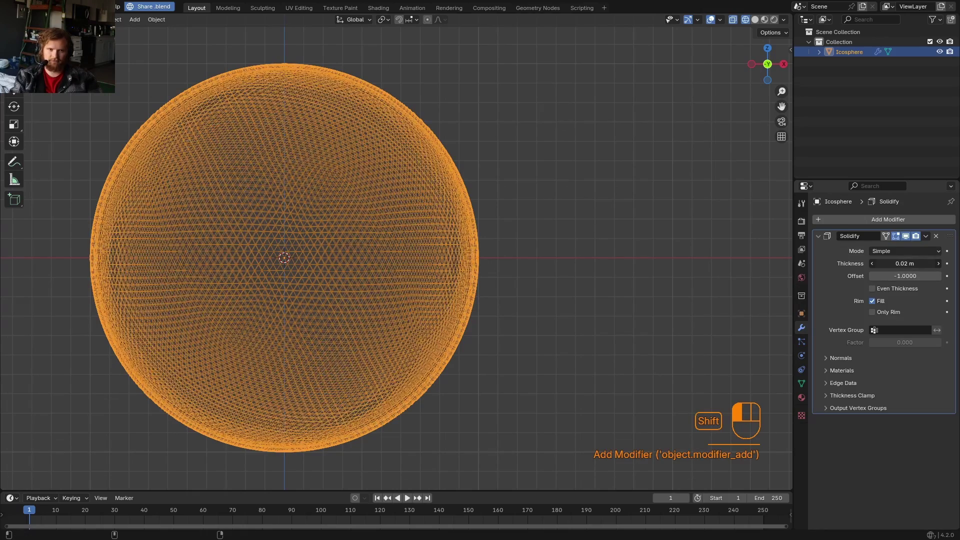
key(ctrl+a)
- Add a cylinder with 100 vertices at the sphere's centre
key(shift+a)
click(210, 202)
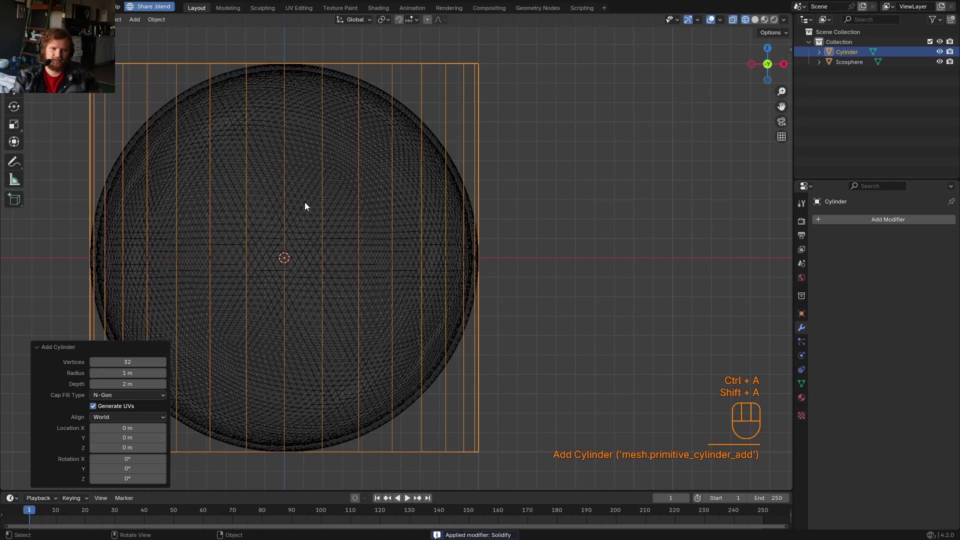
key(Return)
scroll(371, 220, down, 2)
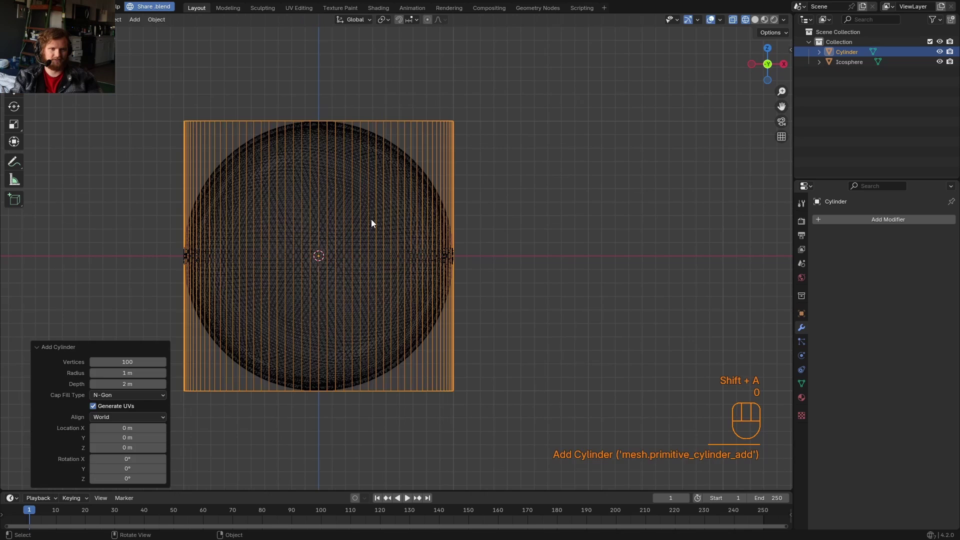
- Shorten the cylinder under the sphere with a vertical vertex move of about 0.63 m and widen its bottom by about 1.41
click(400, 309)
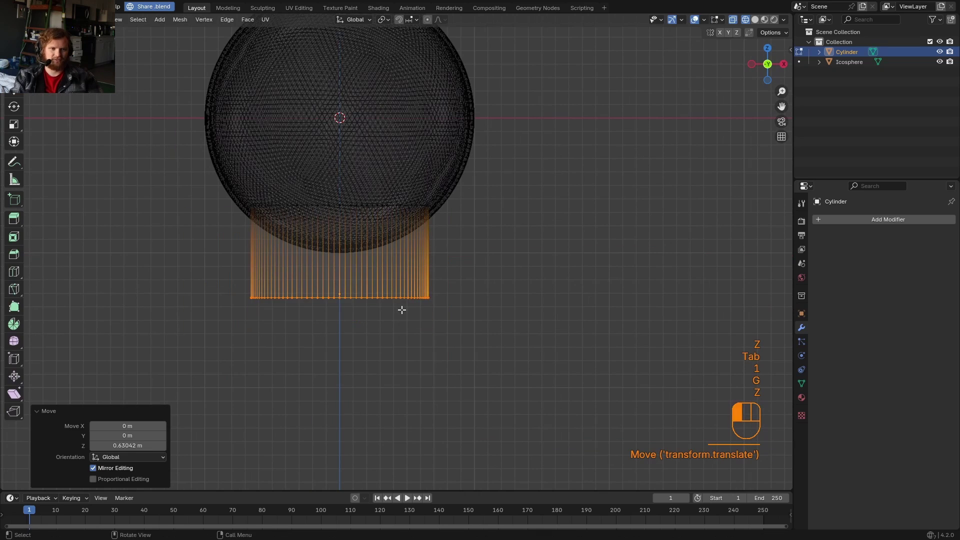
key(s)
click(527, 289)
- Round the cylinder's bottom edge with a multi-segment bevel
scroll(530, 295, up, 4)
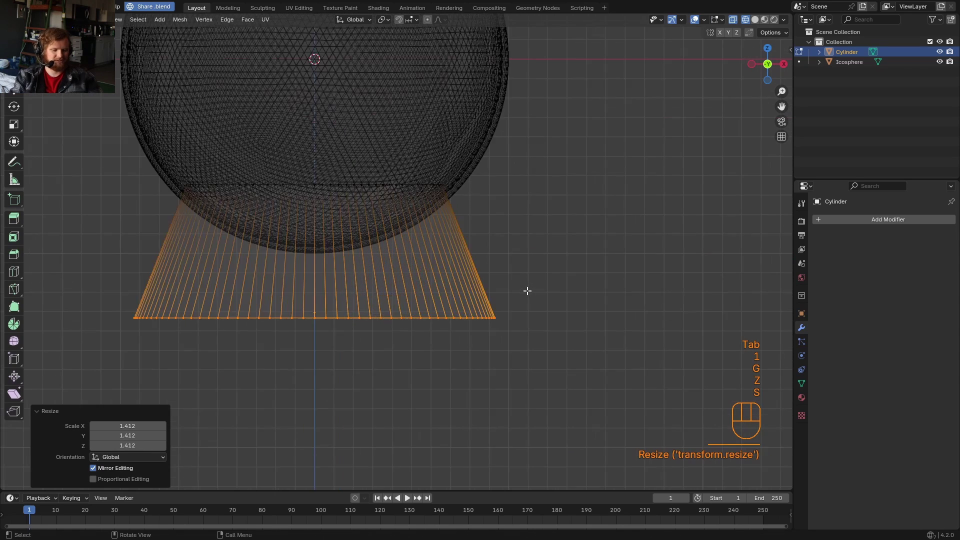
key(ctrl+b)
scroll(598, 233, up, 8)
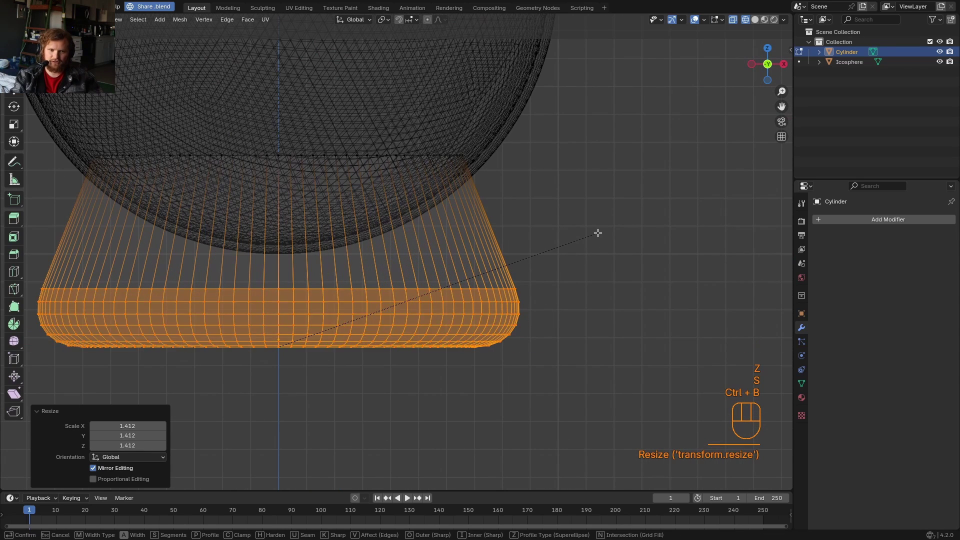
click(575, 244)
key(Tab)
- Scale up the cylinder's top ring so its rim meets the sphere's outer surface
scroll(439, 255, down, 1)
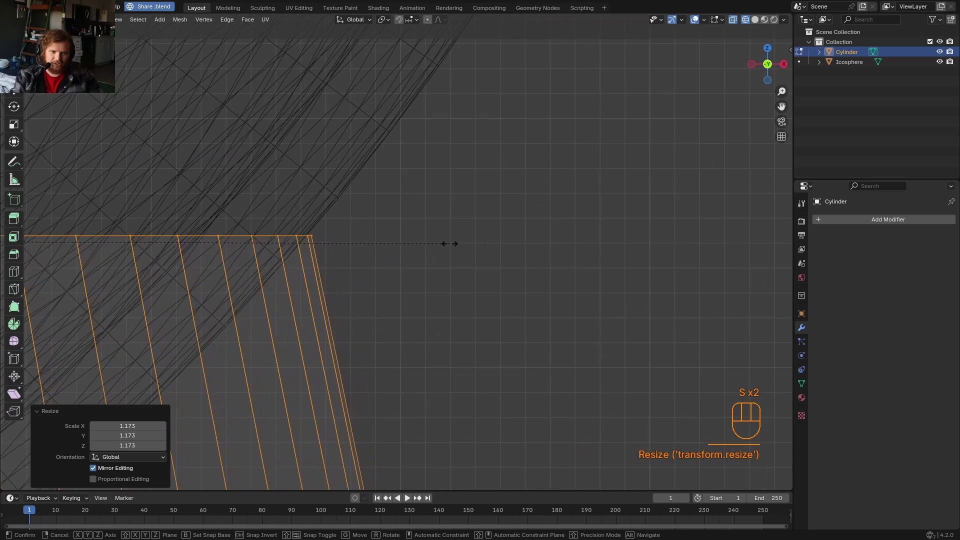
click(433, 255)
scroll(400, 251, down, 14)
key(Tab)
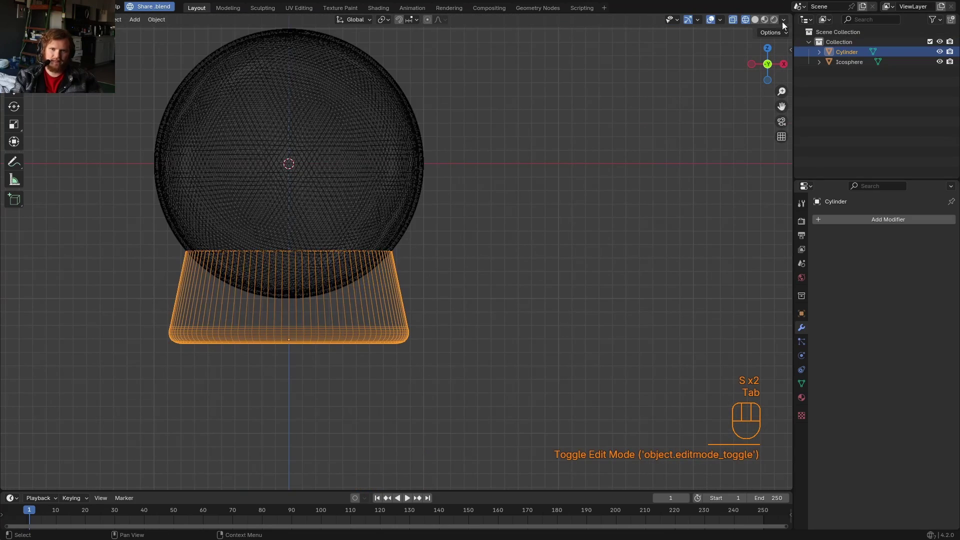
- Switch the viewport to solid shading and apply smooth shading to the base
click(755, 19)
middle_drag(380, 225, 347, 211)
scroll(347, 211, up, 5)
right_click(364, 289)
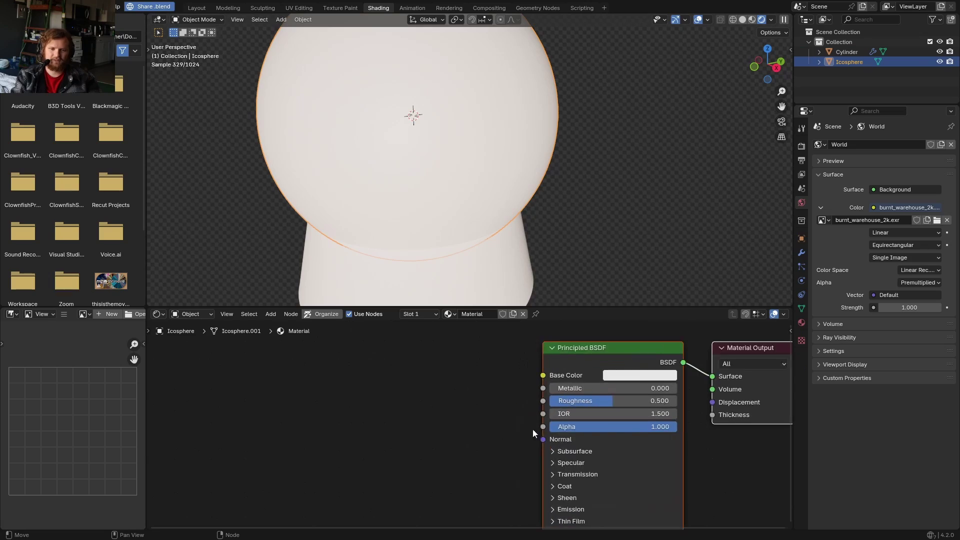
- Turn the sphere's material into clear glass with transmission weight 1.0 and roughness 0
click(485, 436)
scroll(462, 401, up, 3)
drag(455, 410, 564, 408)
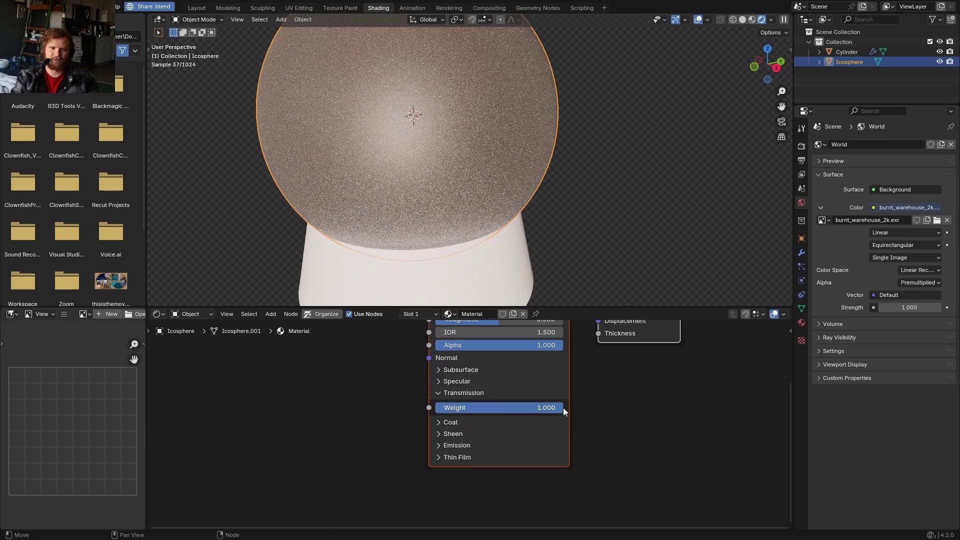
middle_drag(495, 340, 502, 403)
drag(497, 384, 441, 383)
middle_drag(400, 169, 426, 151)
scroll(426, 151, down, 3)
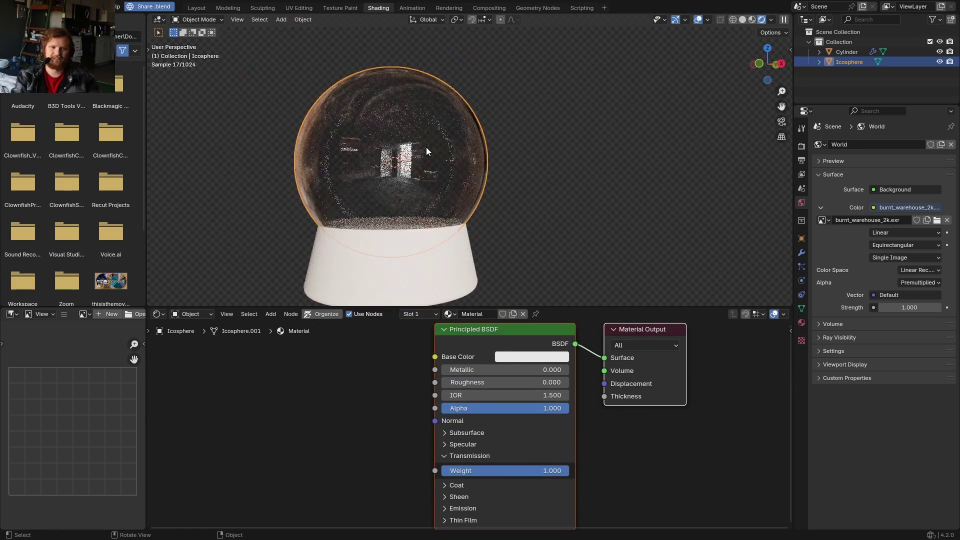
- Turn the film's Transparent Glass option off and back on to compare the globe's look
click(802, 146)
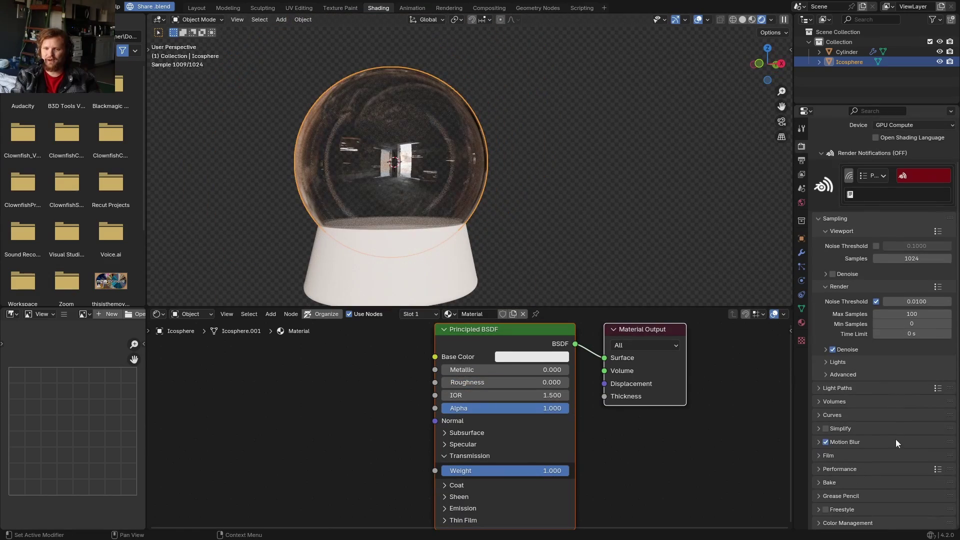
click(828, 455)
scroll(870, 470, down, 3)
click(876, 483)
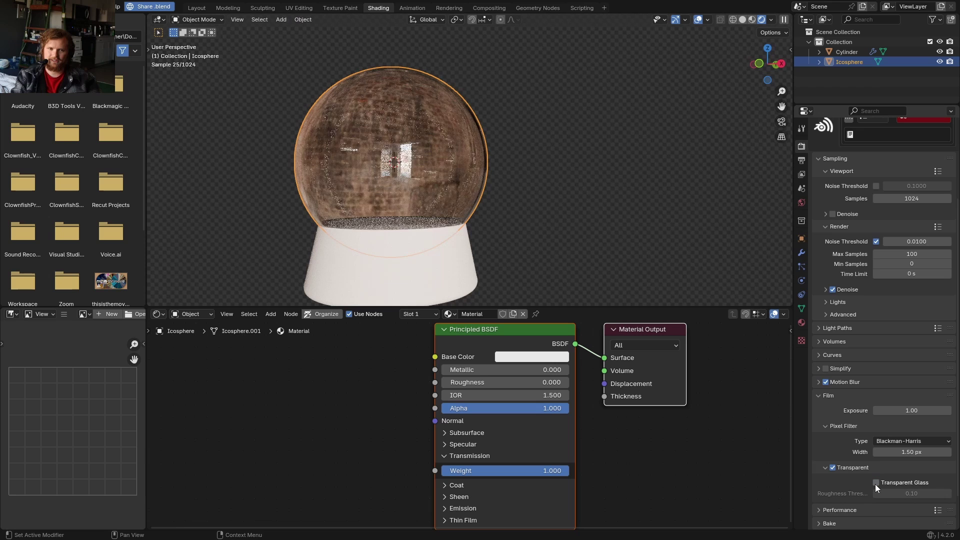
click(876, 484)
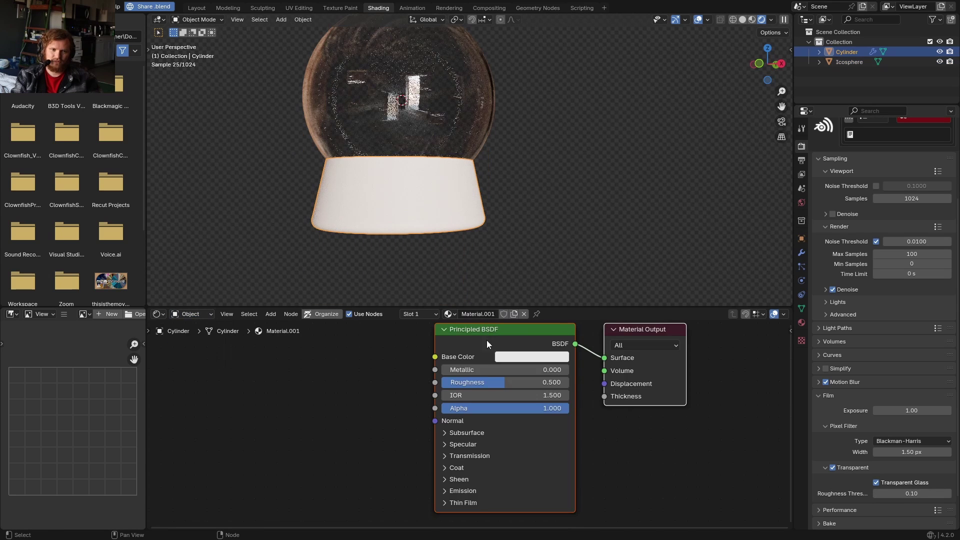
- Add a Wave Texture node to the base's material and preview it on the model
scroll(474, 352, up, 4)
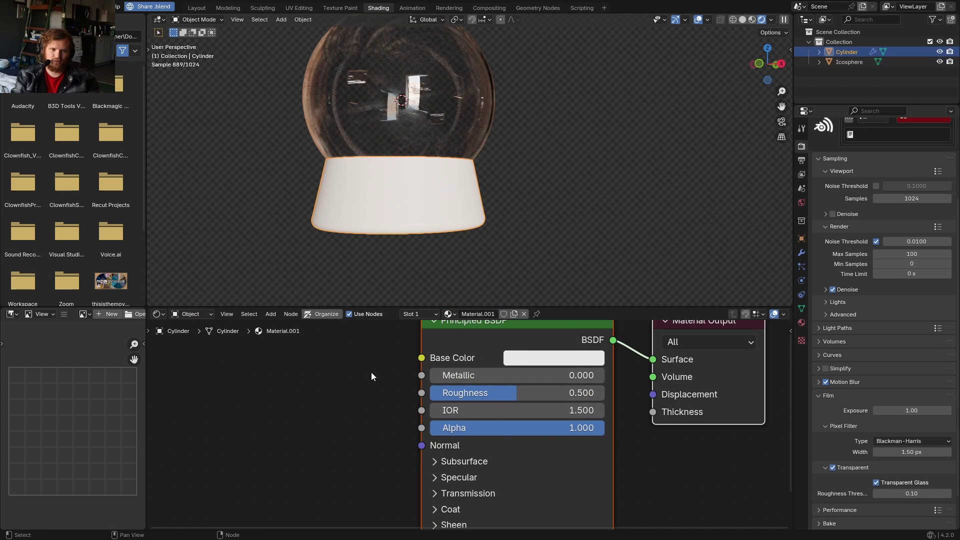
key(shift+a)
text(woo)
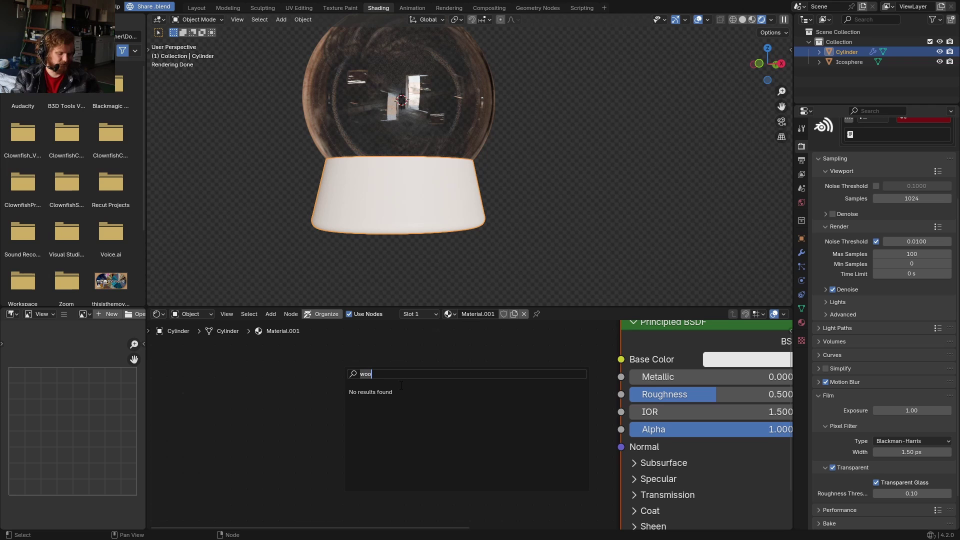
text(wave)
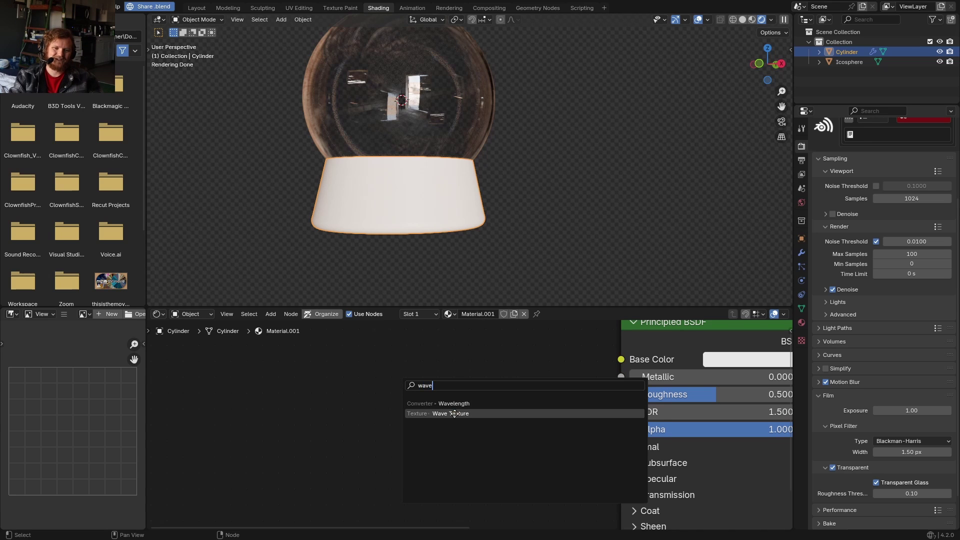
click(455, 414)
click(293, 395)
ctrl+shift+click(293, 395)
- Set the Wave Texture to Rings with distortion 10.8, detail 6.5 and detail scale 3.5
middle_drag(242, 468, 288, 420)
click(292, 400)
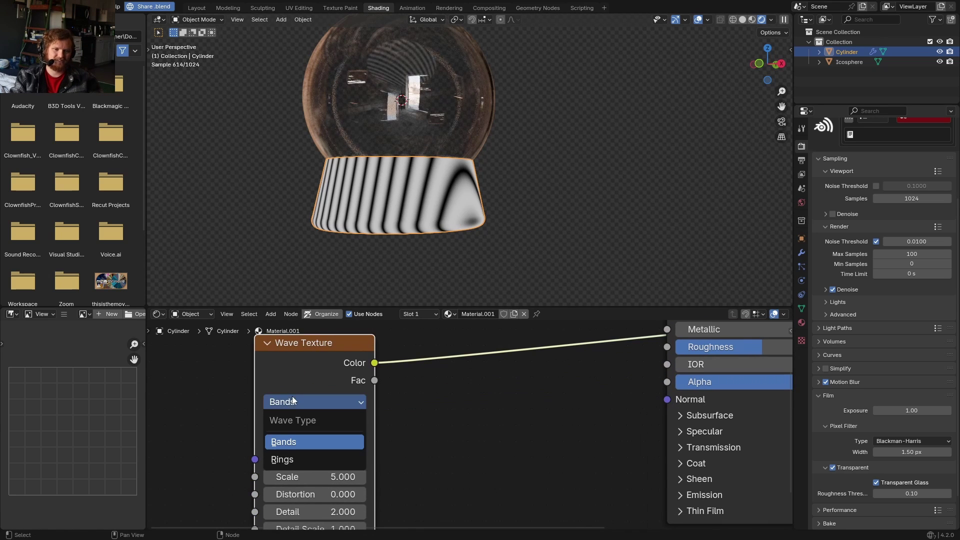
click(295, 458)
middle_drag(432, 178, 323, 176)
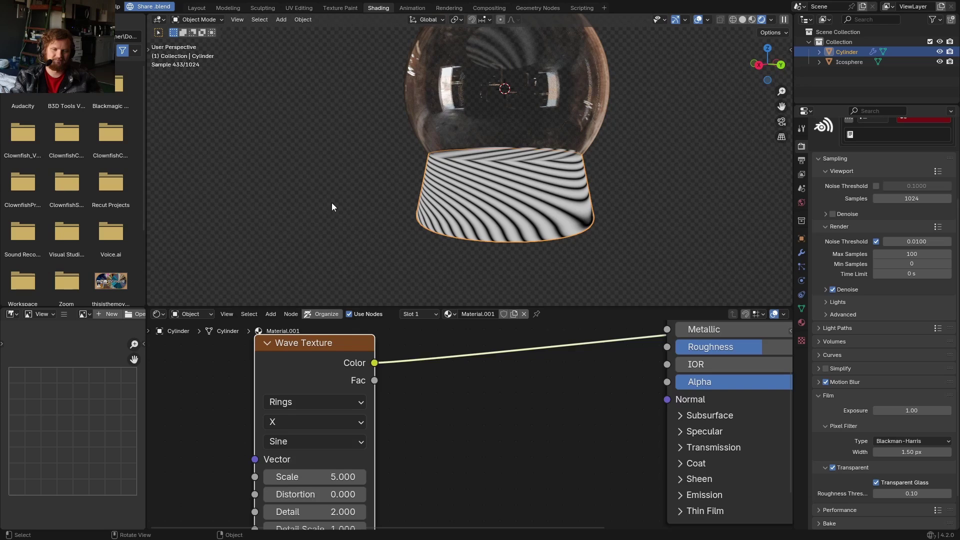
middle_drag(376, 459, 395, 404)
drag(345, 439, 399, 439)
drag(350, 456, 437, 434)
drag(345, 476, 400, 476)
middle_drag(540, 165, 593, 164)
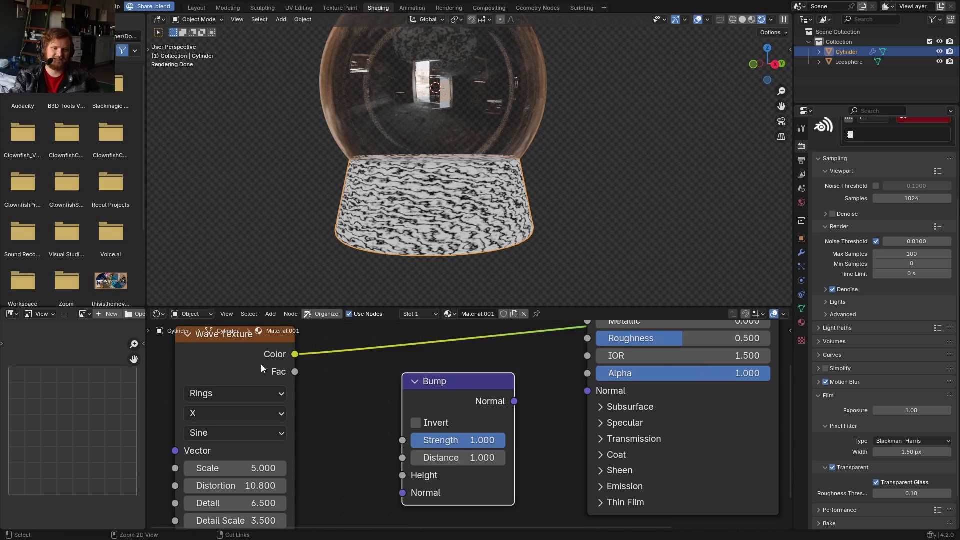
- Route the wave's Fac through a Bump node's Height into the Principled BSDF Normal and restore the shader output
ctrl+shift+click(254, 365)
drag(398, 479, 403, 476)
drag(514, 401, 588, 391)
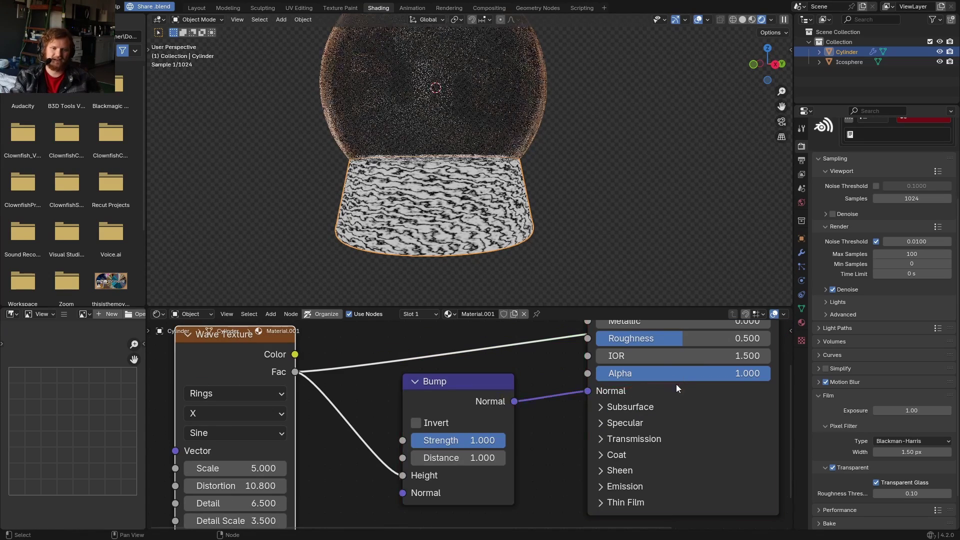
middle_drag(678, 386, 512, 484)
ctrl+shift+click(523, 388)
middle_drag(470, 176, 446, 188)
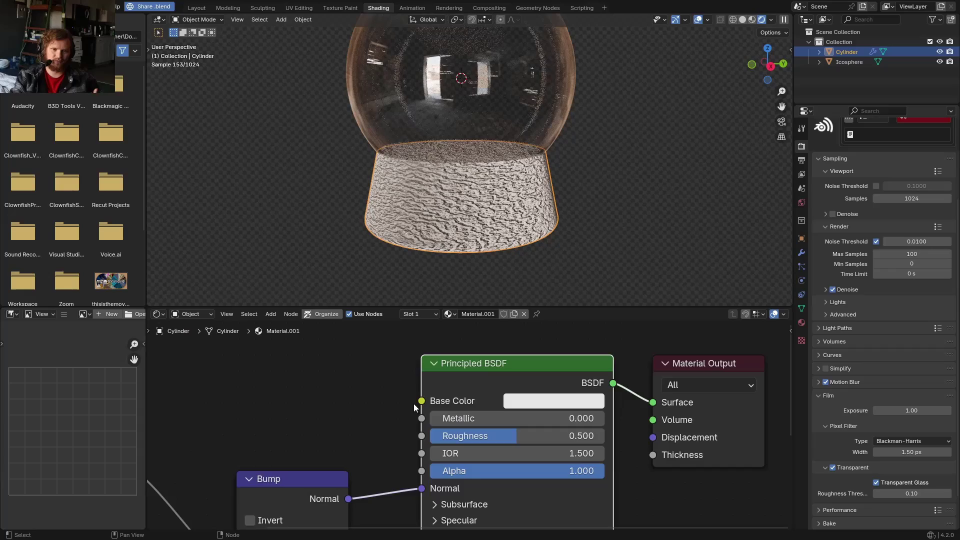
- Set the Bump node's distance to 0.01
middle_drag(380, 440, 506, 336)
text(0.2)
key(Return)
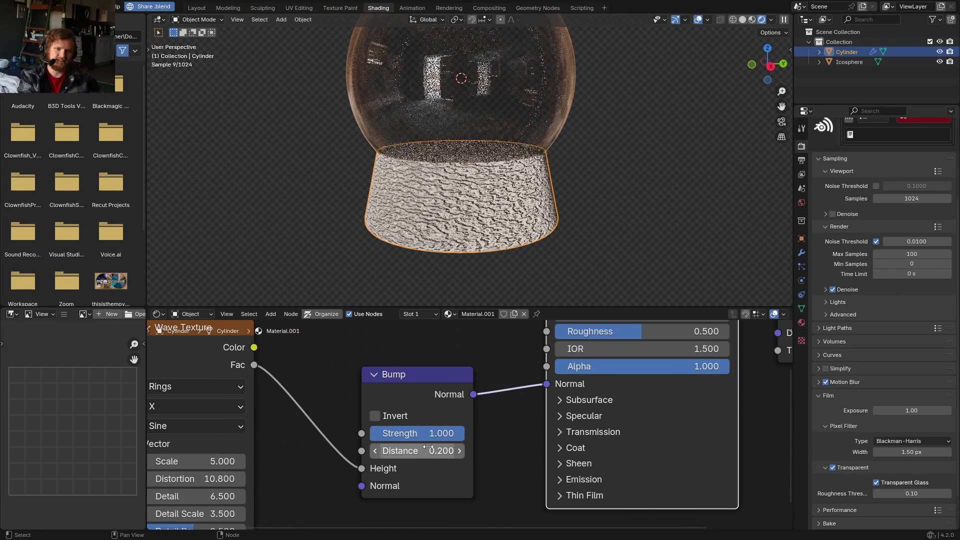
text(0.01)
key(Return)
- Give the base a dark reddish-brown base color and set its roughness to 0.814
scroll(510, 251, up, 3)
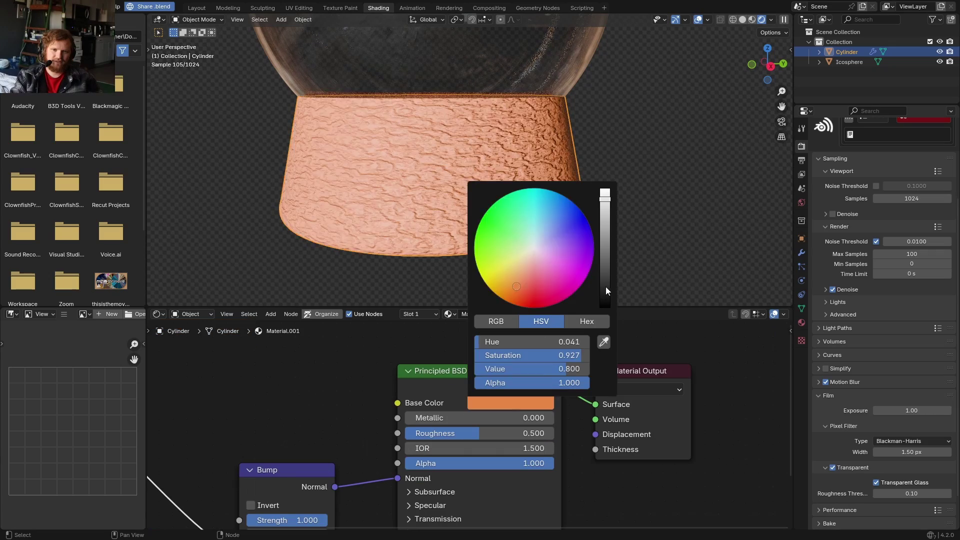
drag(608, 210, 607, 280)
middle_drag(463, 464, 511, 455)
drag(529, 422, 575, 423)
scroll(452, 168, down, 4)
middle_drag(450, 166, 477, 182)
- Feed the wave's Color into a Color Ramp with brown stops and connect the ramp to the Base Color
middle_drag(331, 414, 354, 414)
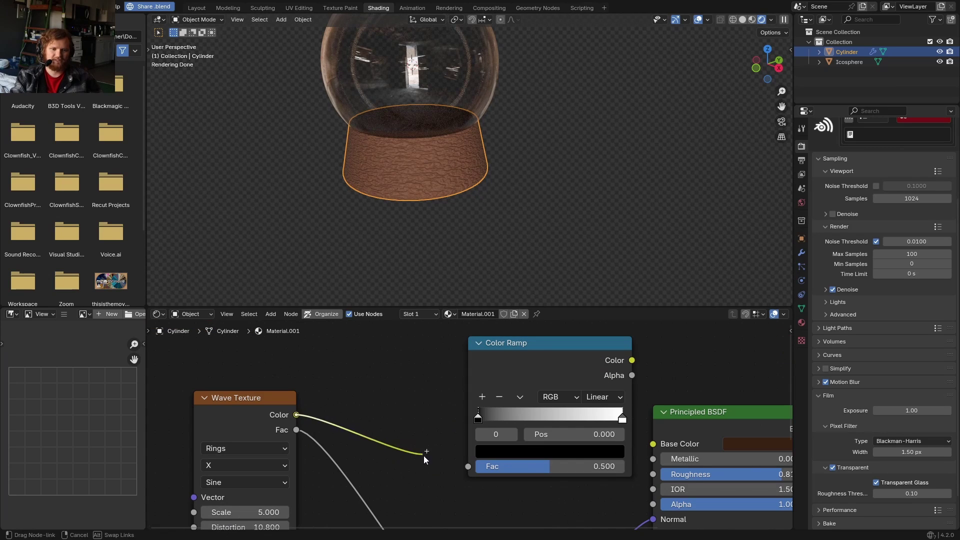
drag(424, 455, 468, 466)
drag(533, 371, 476, 366)
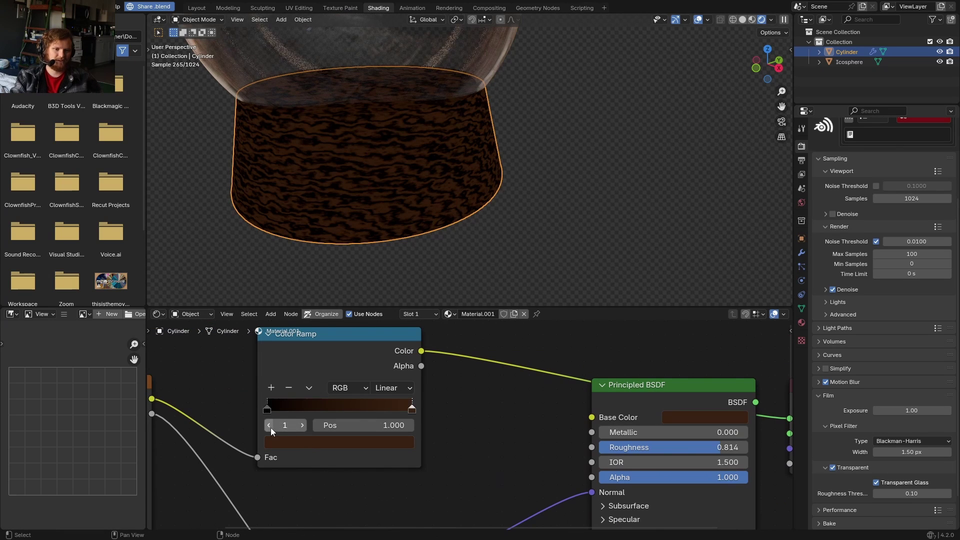
click(269, 425)
drag(421, 351, 560, 420)
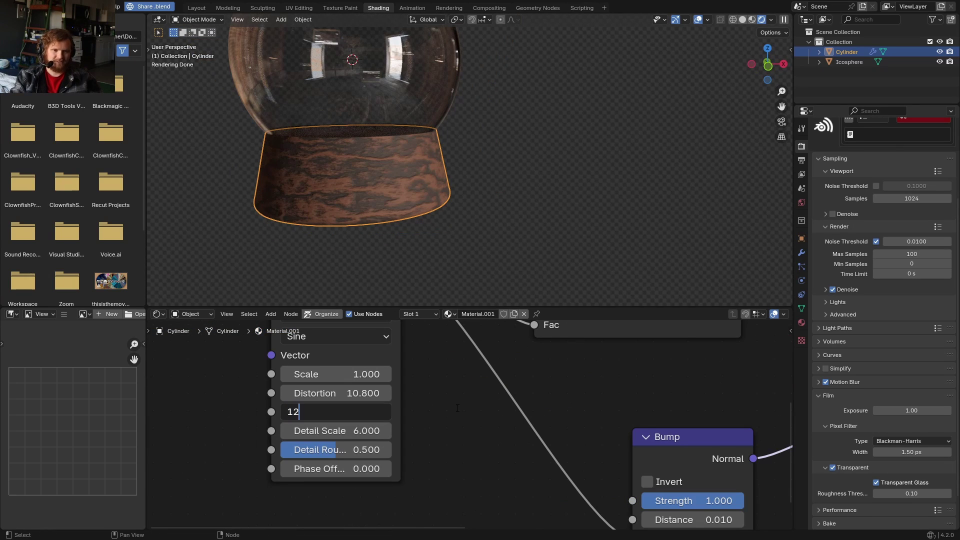
- Refine the Wave Texture with scale 1, detail 12, detail scale 6 and detail roughness 0.708
key(Return)
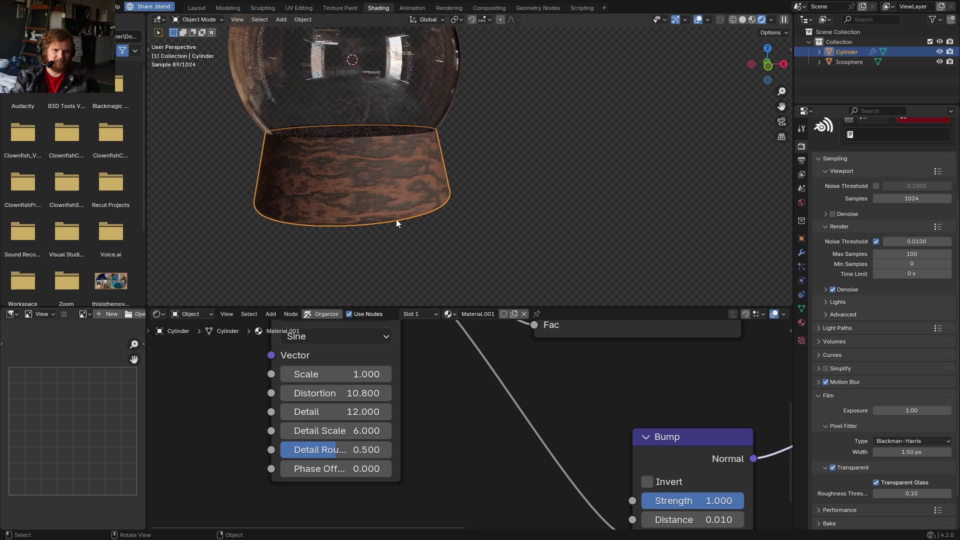
scroll(386, 191, up, 2)
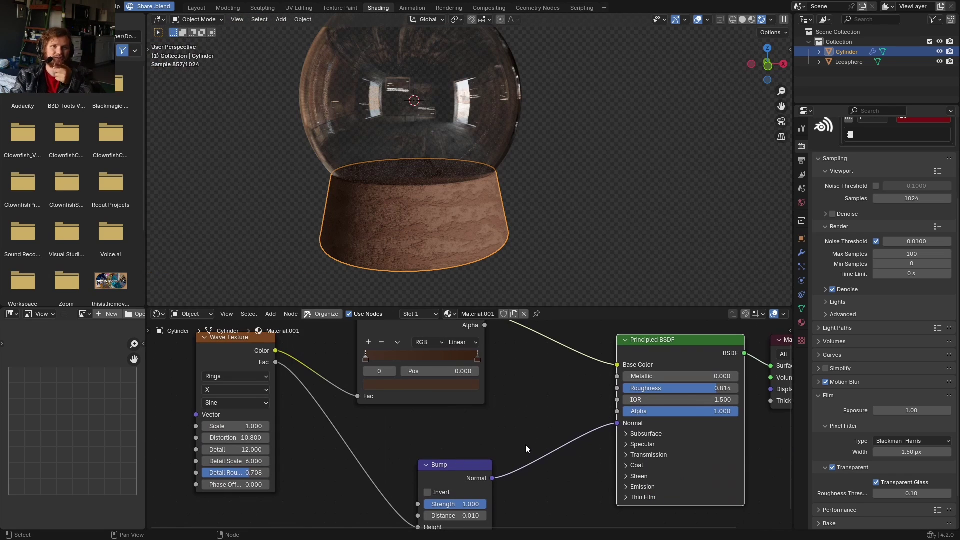
scroll(526, 445, down, 6)
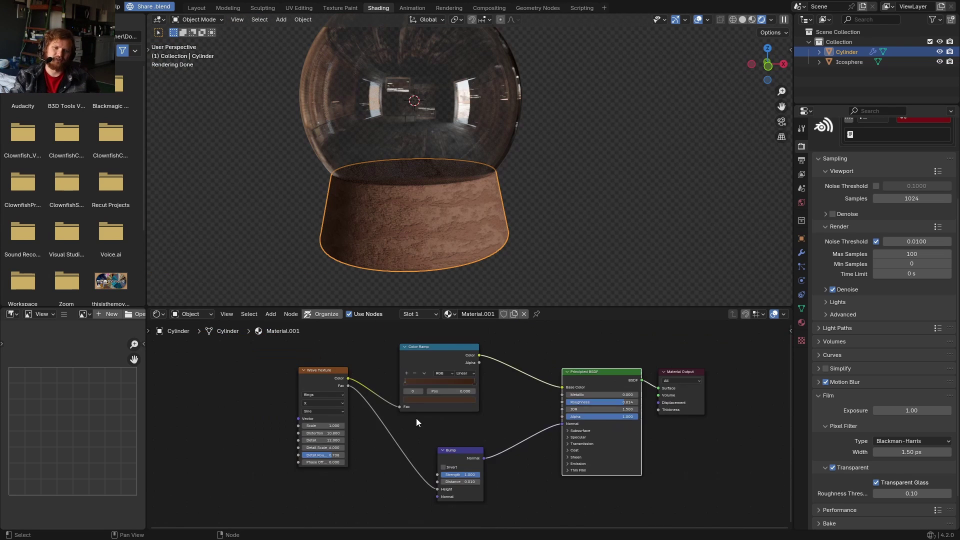
- Add a Noise Texture node before the Wave Texture and preview its Fac output on the base
scroll(416, 418, up, 3)
middle_drag(266, 383, 421, 409)
key(shift+a)
click(313, 374)
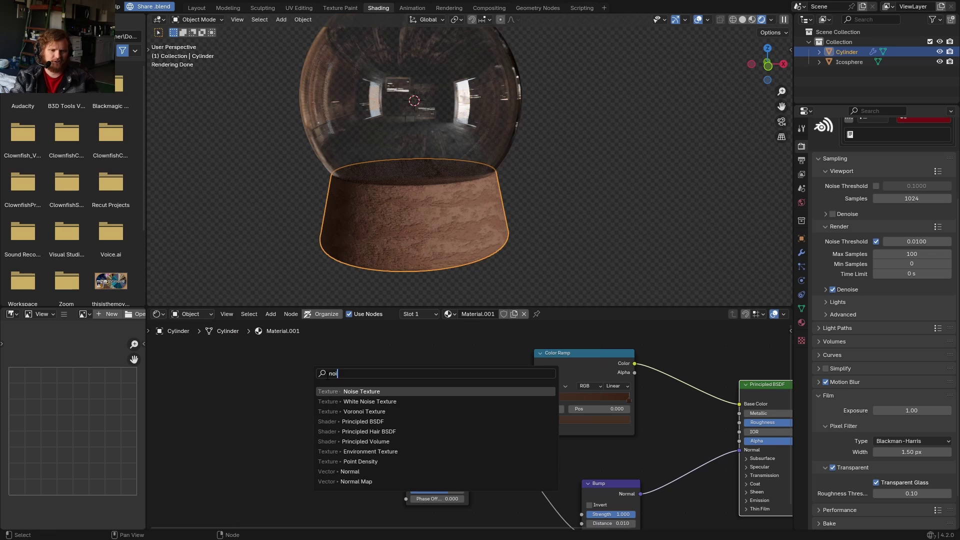
click(373, 394)
click(213, 355)
ctrl+shift+click(240, 375)
middle_drag(362, 378, 437, 398)
scroll(391, 417, up, 5)
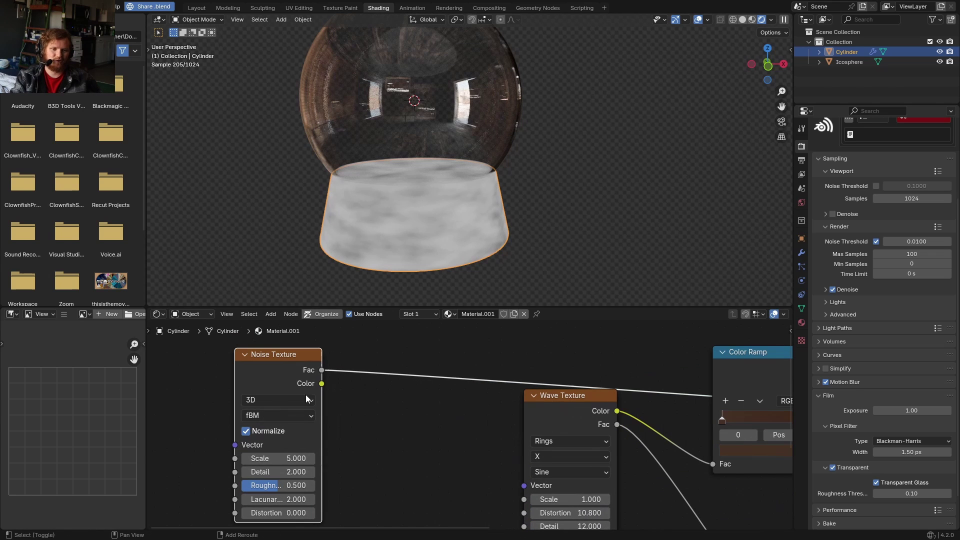
- Insert a Color Ramp after the base's Noise Texture and move its stops closer together, placing the white stop at 0.652
key(shift+a)
text(colo)
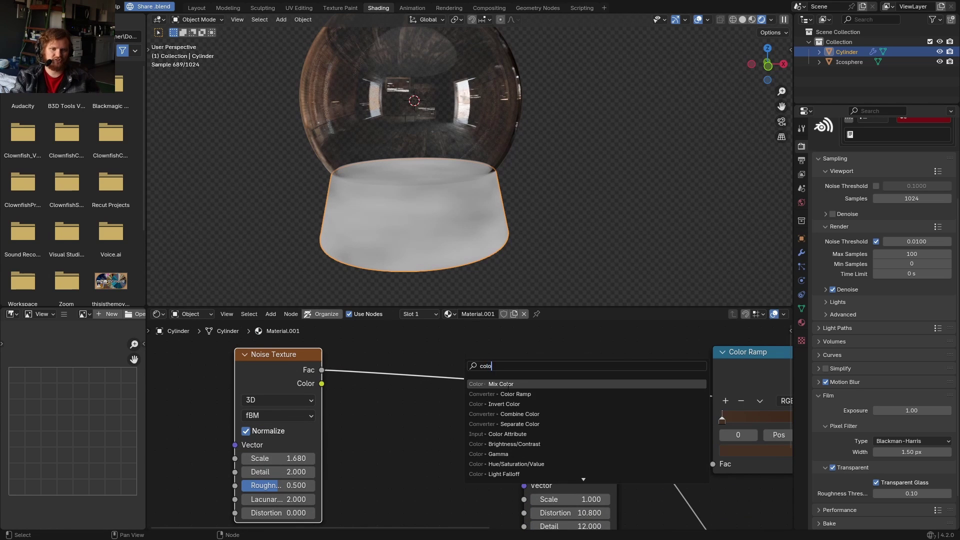
click(507, 394)
click(368, 326)
drag(440, 411, 565, 410)
drag(507, 394, 462, 394)
- Set the base Noise Texture's detail to 6 and its roughness to 0.650
middle_drag(313, 460, 375, 390)
scroll(305, 419, up, 2)
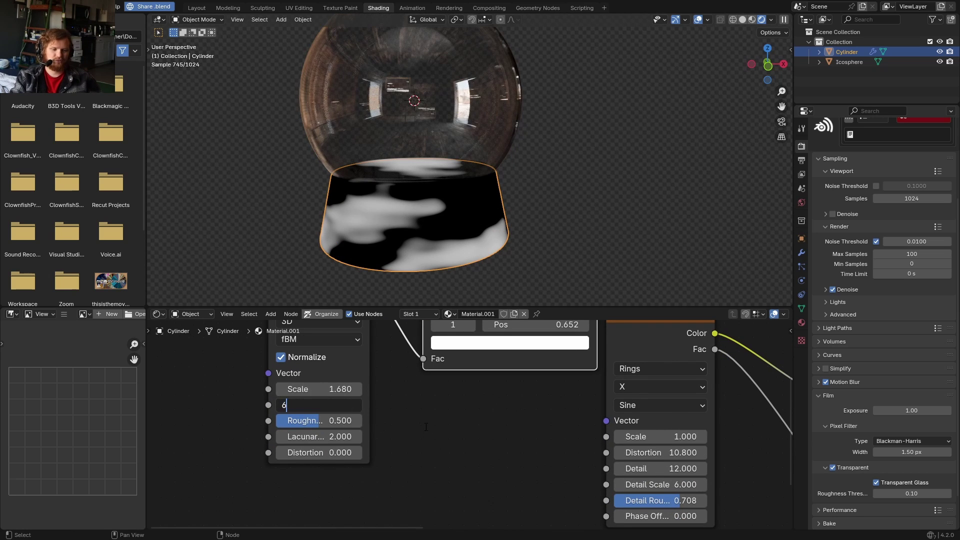
text(6)
key(Return)
- Add a Mix Color node before the Base Color, with the brown ramp in A and the noise ramp in B, blending as Multiply
scroll(513, 446, down, 3)
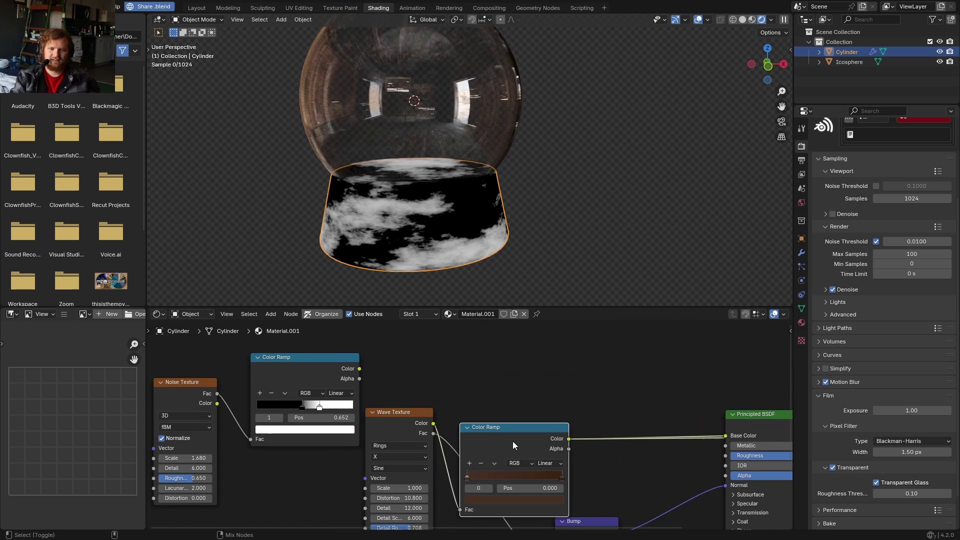
middle_drag(618, 380, 536, 358)
key(shift+a)
click(536, 356)
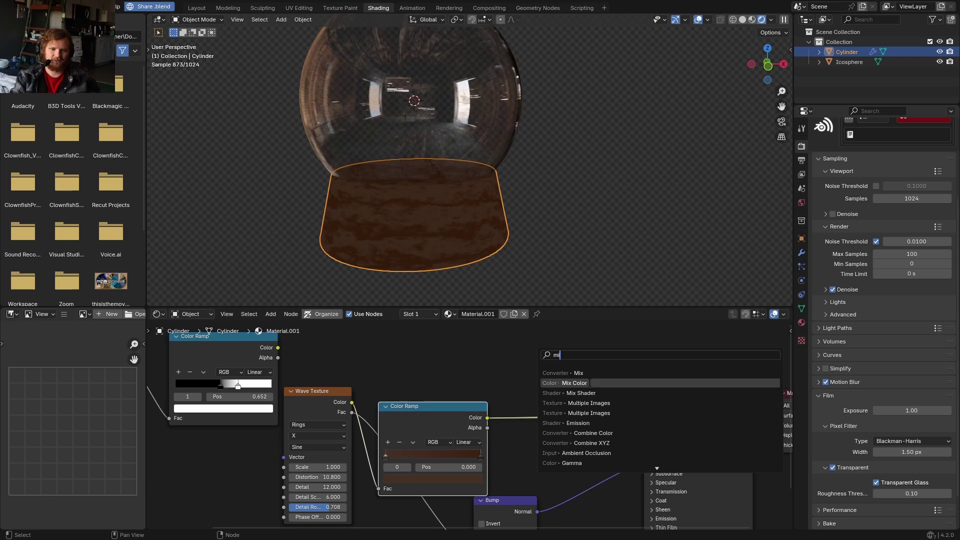
click(590, 382)
click(583, 408)
drag(583, 408, 562, 359)
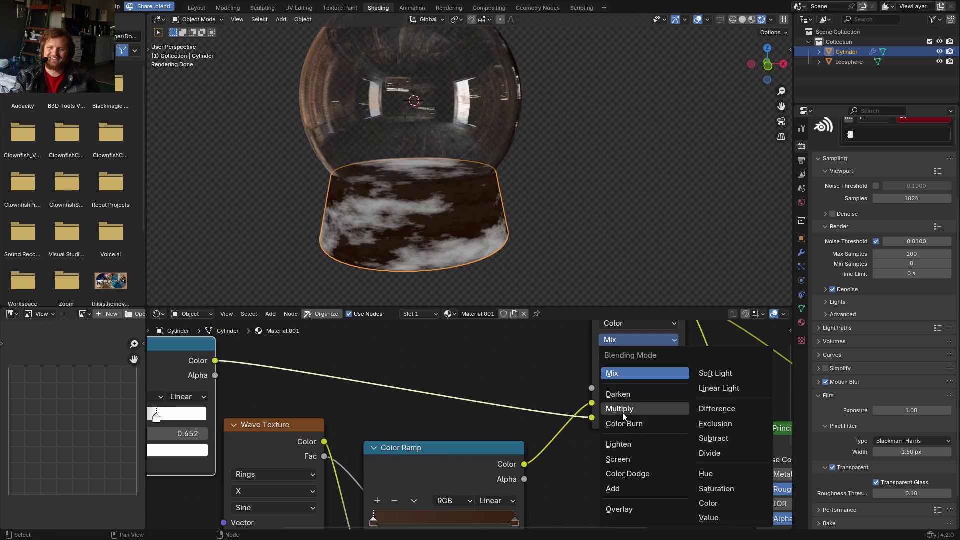
click(620, 409)
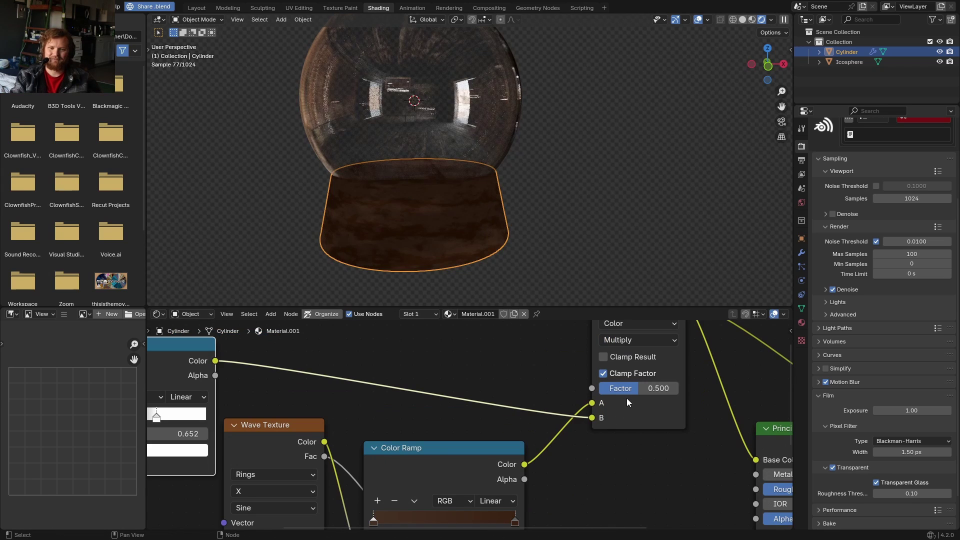
- Set the Multiply factor to 0.483 and preview the noise ramp and the complete shader on the base
mouse_move(632, 393)
mouse_down()
mouse_move(607, 393)
mouse_move(675, 393)
mouse_move(640, 392)
mouse_up()
middle_drag(171, 352, 291, 364)
ctrl+shift+click(259, 362)
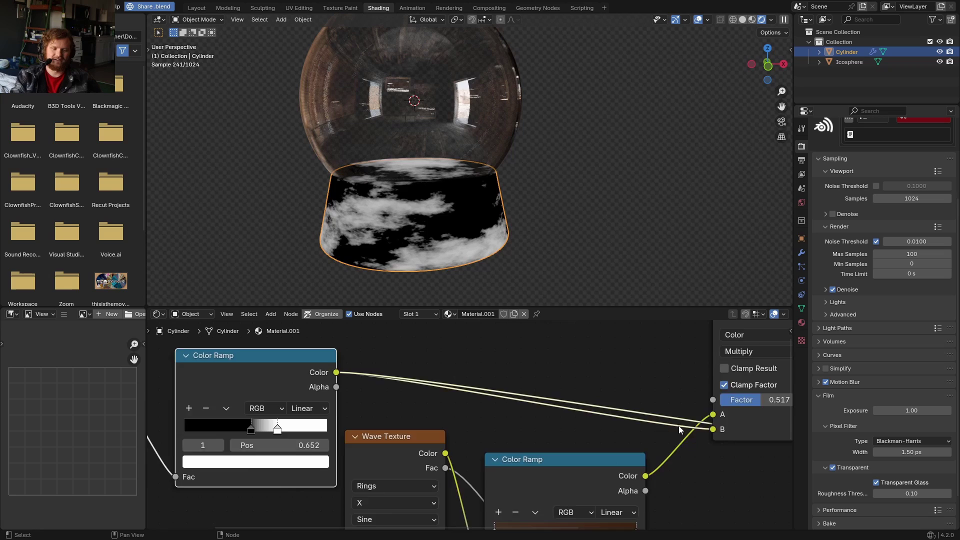
middle_drag(679, 430, 326, 438)
ctrl+shift+click(551, 452)
middle_drag(420, 395, 461, 418)
middle_drag(475, 169, 525, 170)
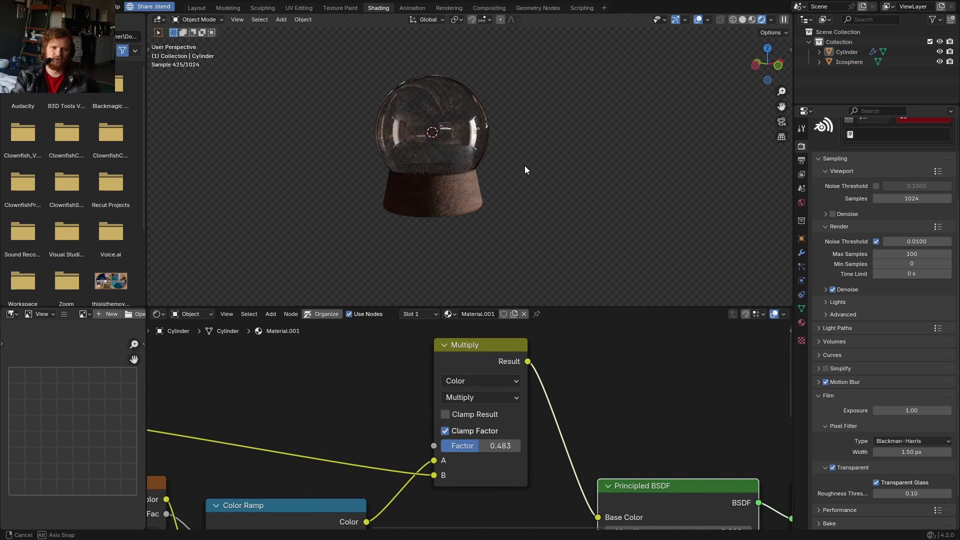
- Save the file to the Desktop as snowglobe.blend
key(ctrl+s)
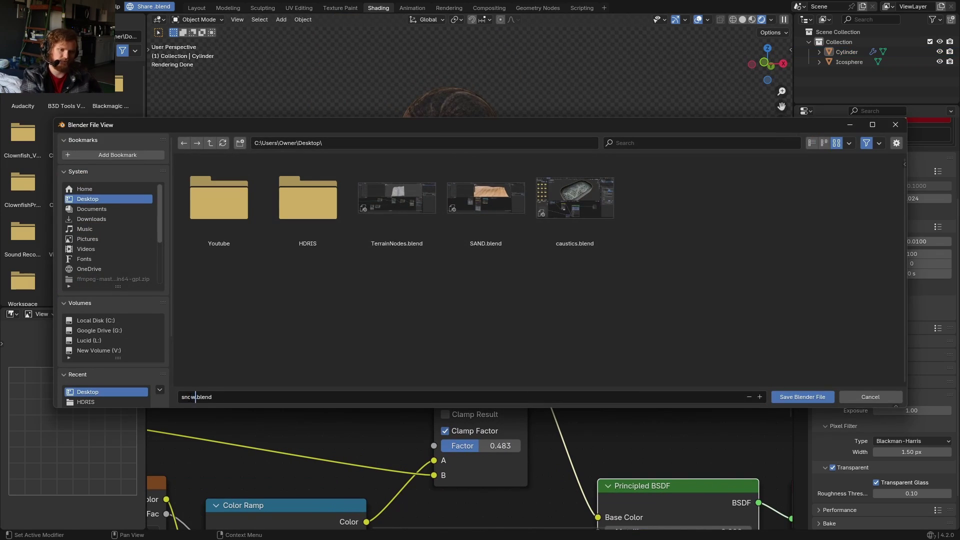
text(snowglobe)
key(Return)
- Add a Noise Texture node to the glass sphere's material and preview its Fac output on the sphere
scroll(503, 111, up, 4)
click(502, 111)
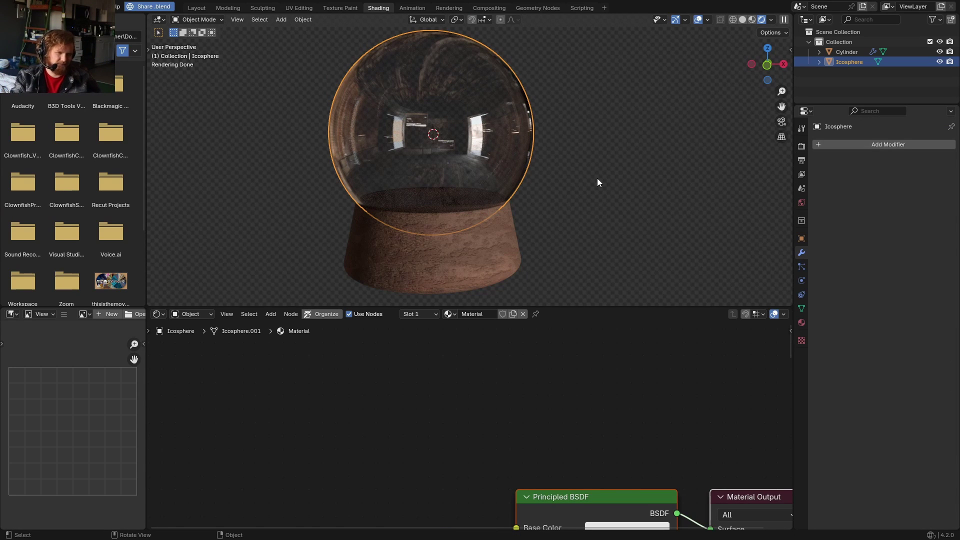
middle_drag(484, 477, 482, 364)
scroll(509, 404, down, 1)
middle_drag(260, 407, 304, 407)
key(shift+a)
text(n)
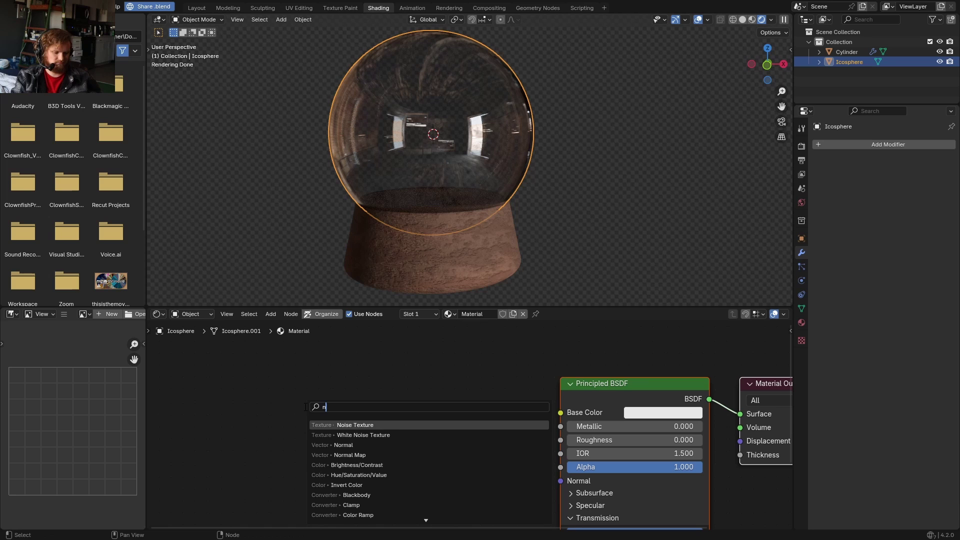
text(o)
click(372, 445)
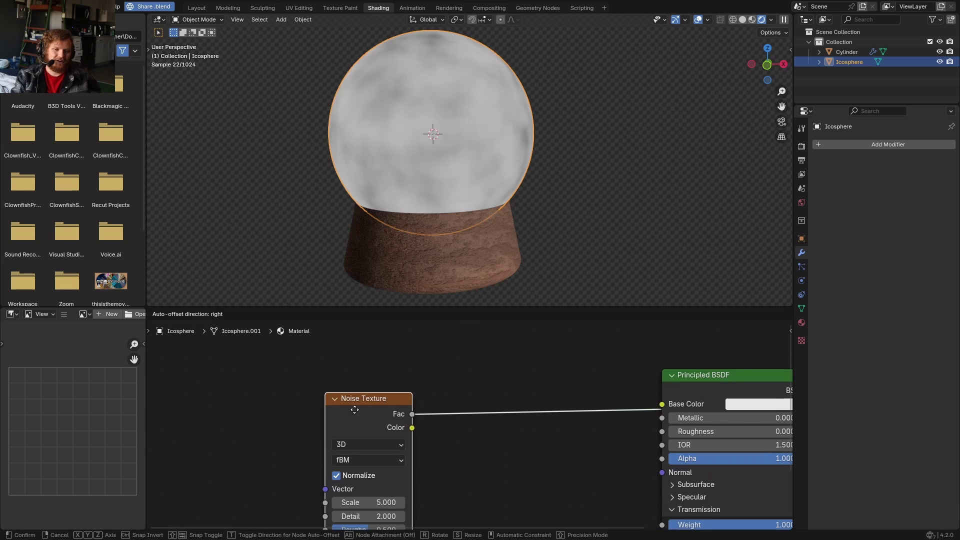
drag(354, 409, 230, 399)
- Insert a Color Ramp after the sphere's Noise Texture and raise its contrast, with the white stop at 0.724
key(shift+a)
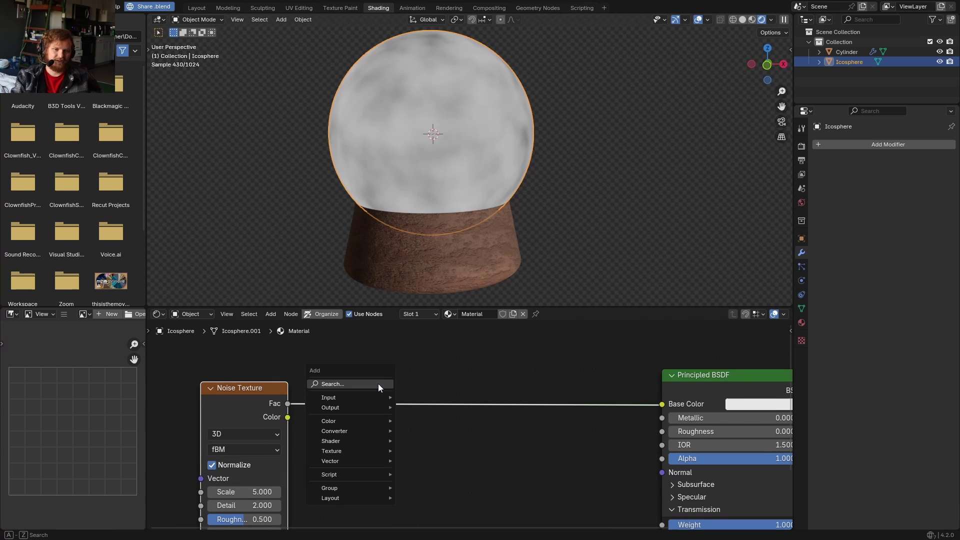
click(378, 383)
text(colo)
click(437, 411)
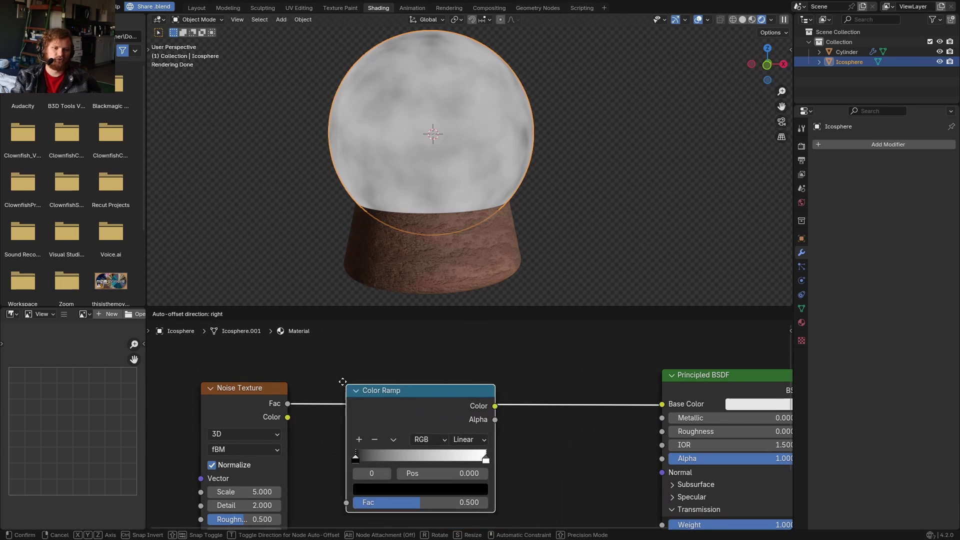
click(325, 355)
drag(406, 442, 456, 442)
drag(361, 429, 354, 447)
click(367, 447)
- Set the sphere Noise Texture's detail to 8 and its roughness to 0.775
middle_drag(255, 521, 361, 454)
scroll(361, 455, up, 4)
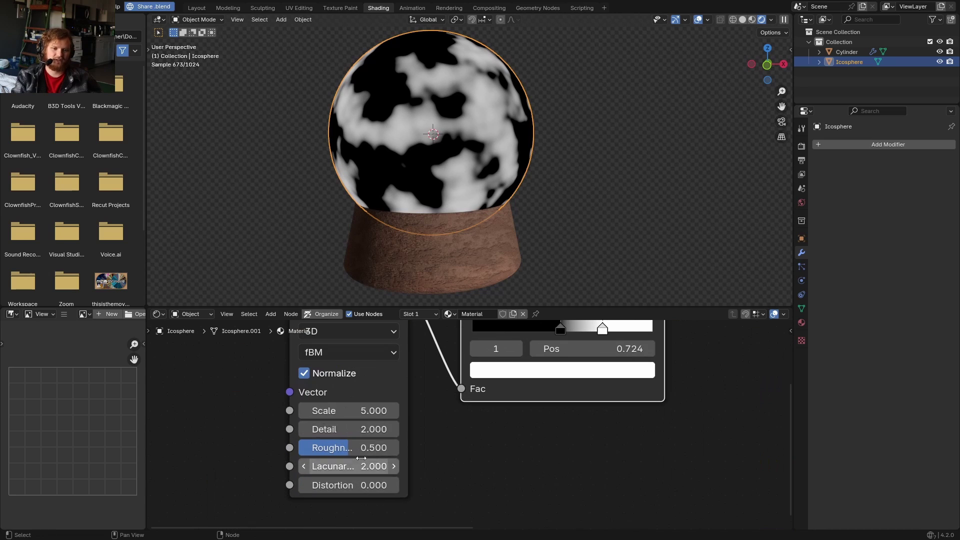
click(359, 429)
text(8)
key(Return)
drag(352, 448, 380, 449)
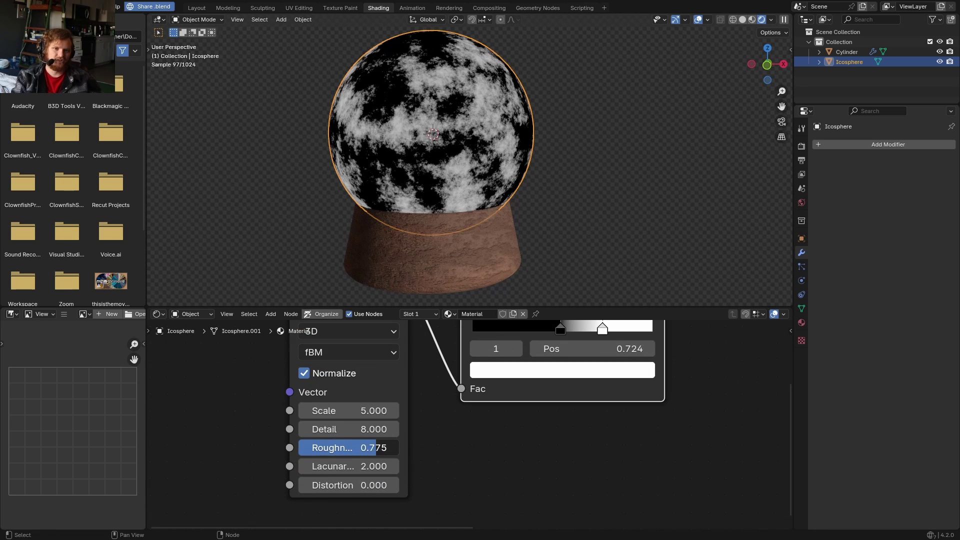
- Connect the sphere's Color Ramp to the Principled BSDF's Roughness and darken the ramp's white stop to dark gray
scroll(380, 448, down, 3)
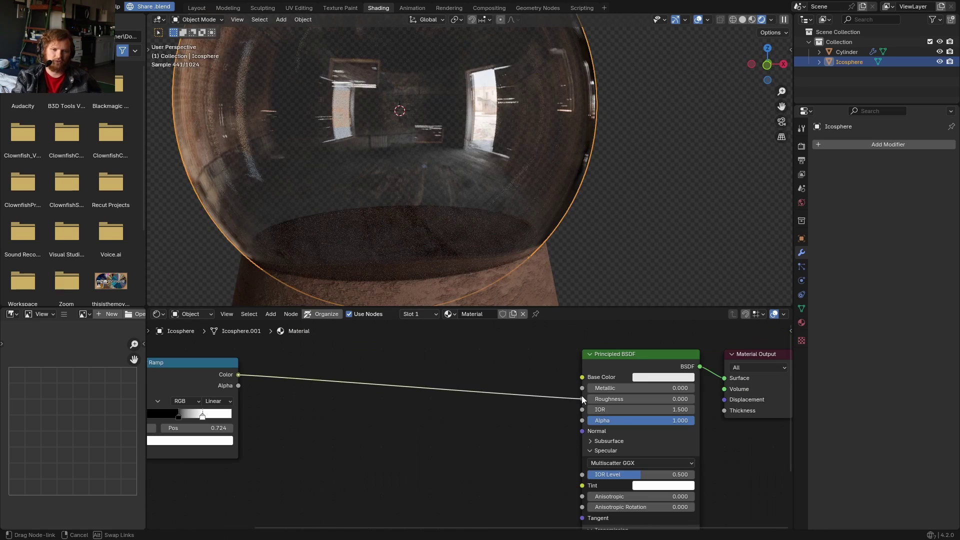
drag(581, 396, 582, 399)
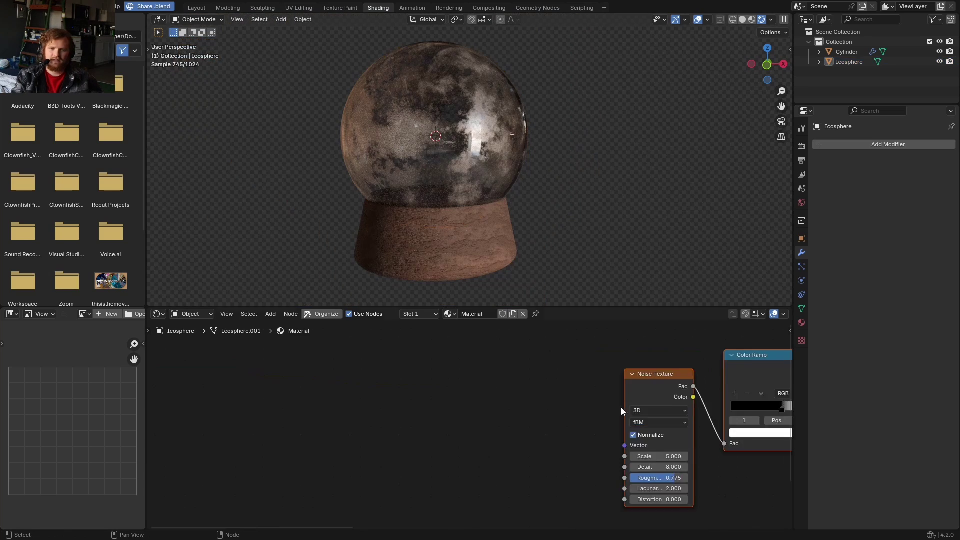
key(KP_Decimal)
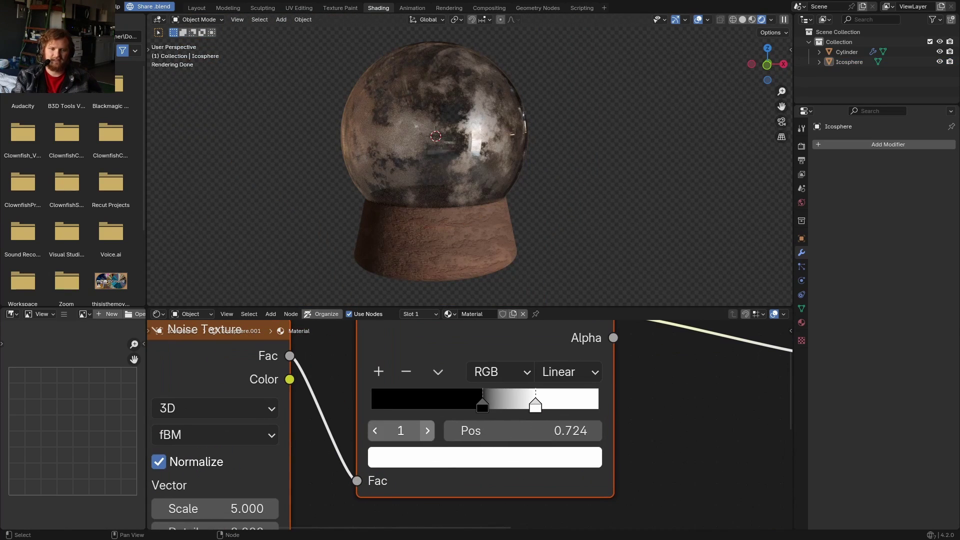
click(446, 458)
drag(473, 407, 395, 407)
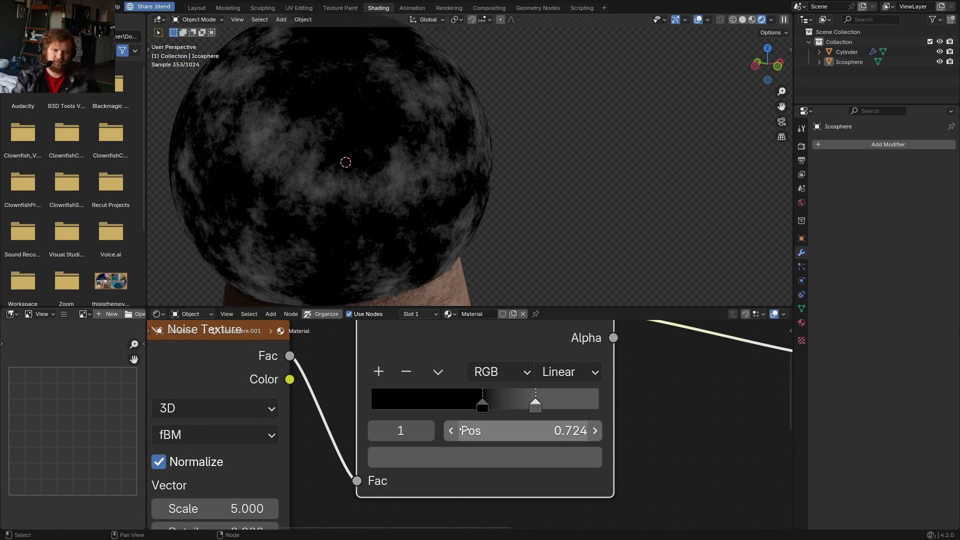
- Move the ramp's gray stop to 0.558 and preview the Principled BSDF on the glass sphere
drag(466, 430, 421, 430)
scroll(662, 404, down, 6)
middle_drag(662, 407, 532, 433)
ctrl+shift+click(647, 352)
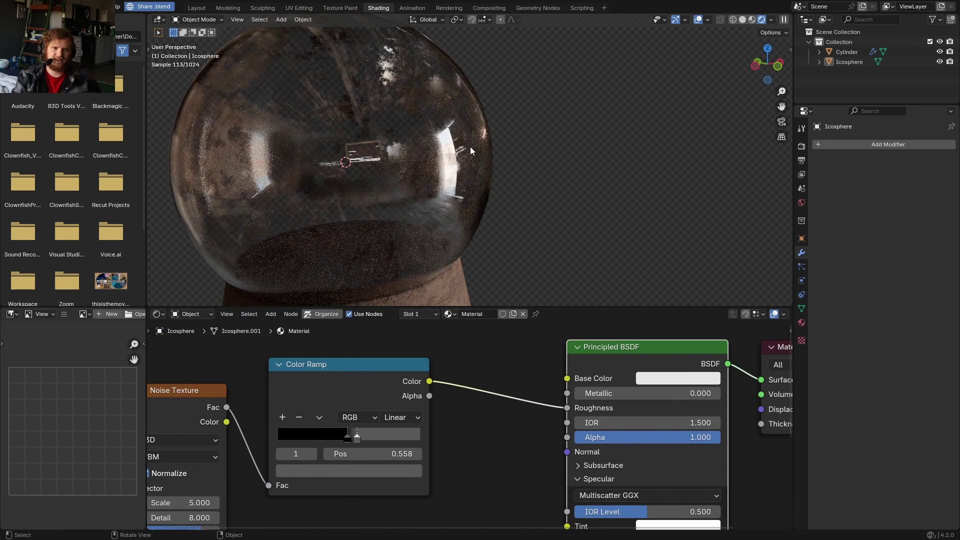
- Soften the glass smudges by moving the ramp's gray stop to position 0.631
scroll(470, 146, down, 3)
middle_drag(418, 140, 403, 141)
middle_drag(383, 477, 569, 399)
scroll(530, 399, up, 3)
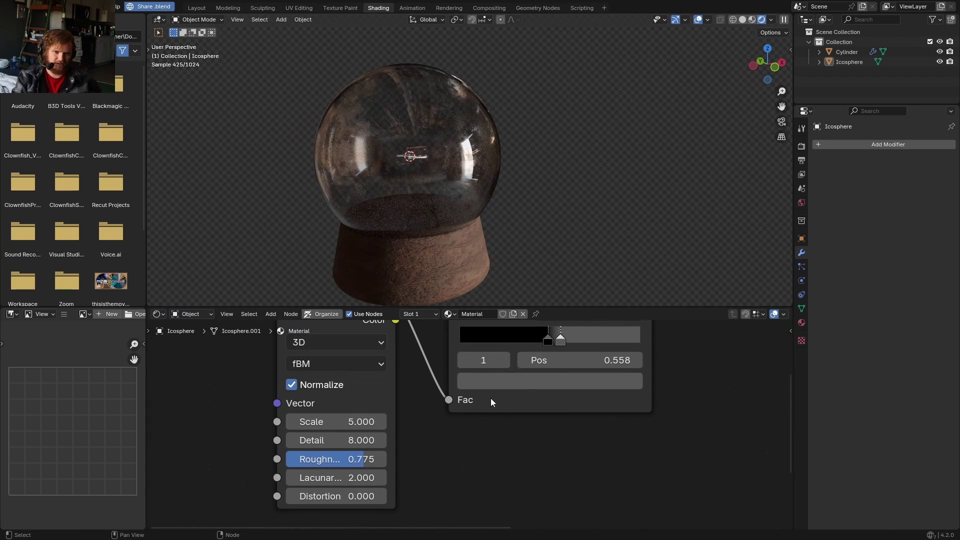
drag(545, 360, 560, 360)
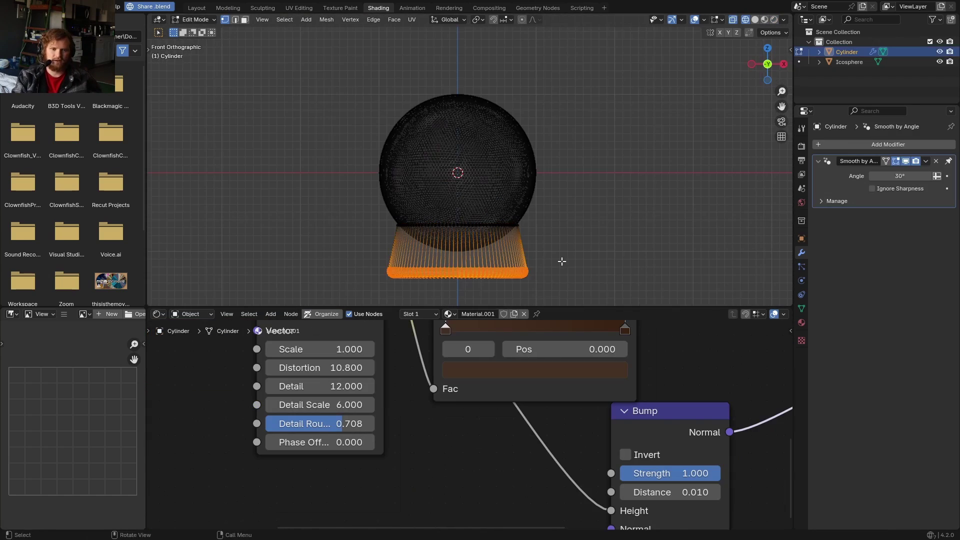
- Shorten the base by moving its selected bottom vertices up about 0.15 m along Z
key(g)
key(z)
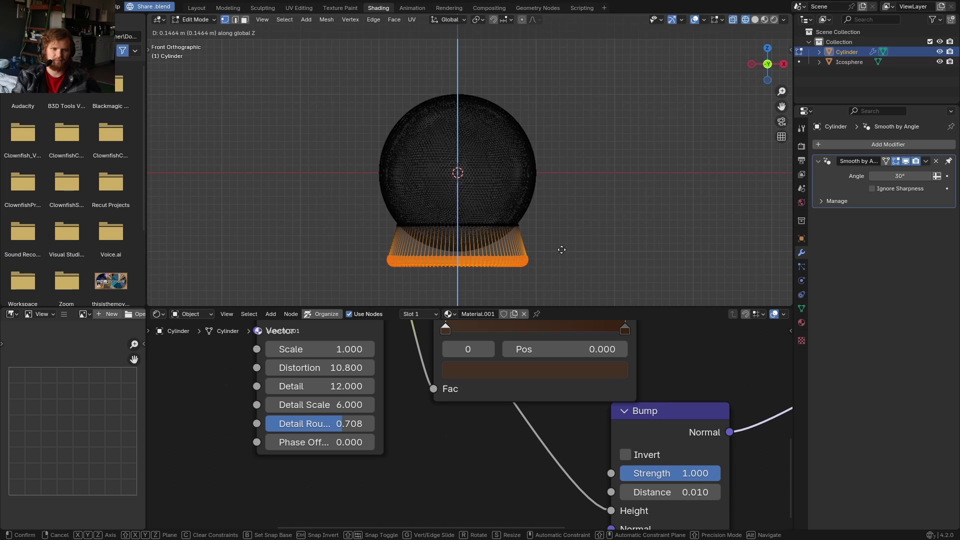
click(562, 247)
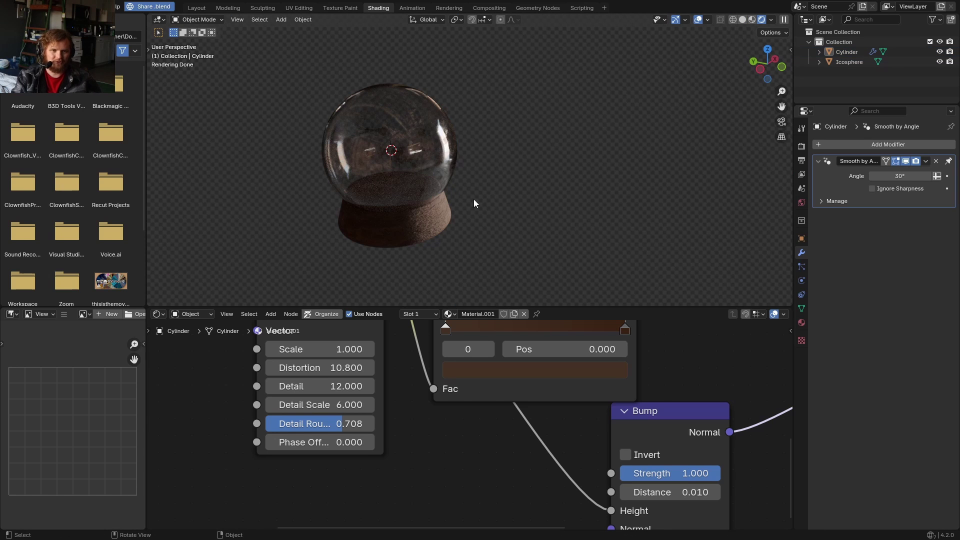
middle_drag(469, 201, 450, 185)
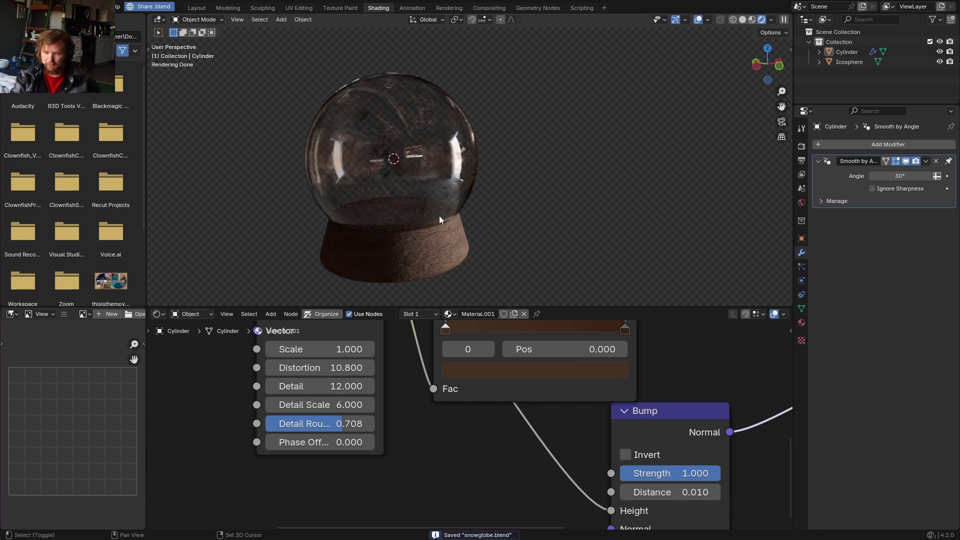
- Switch to Sketchfab in the browser and search its models for snowglobe
key(q)
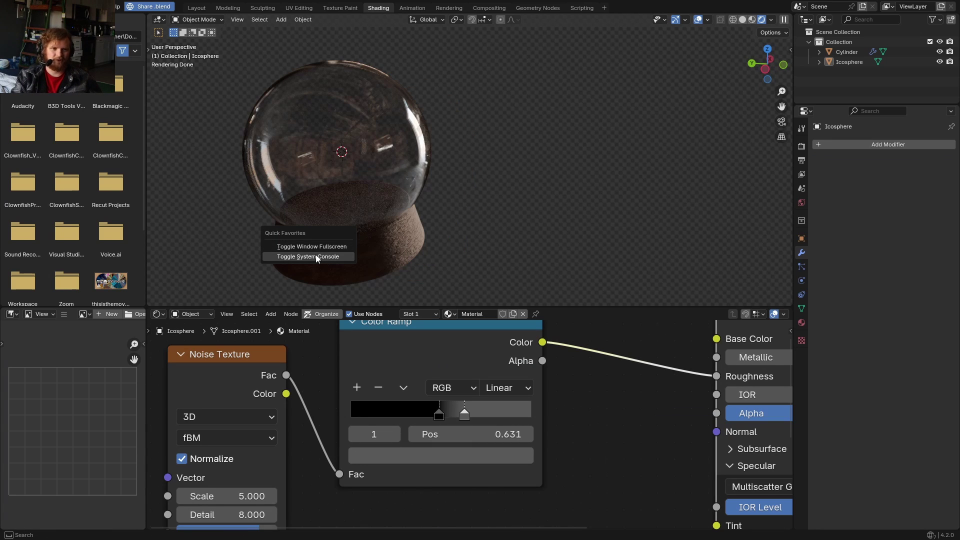
click(317, 258)
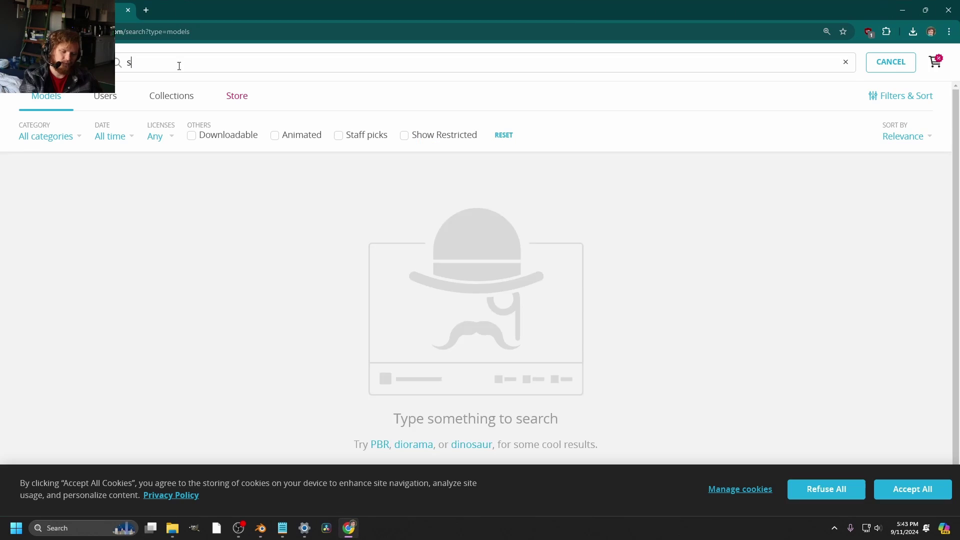
text(owglobe)
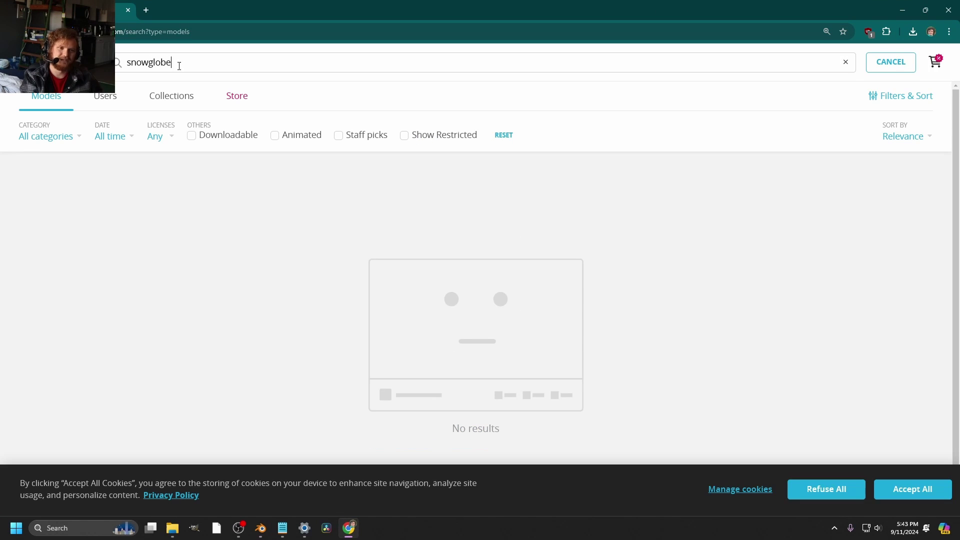
key(Return)
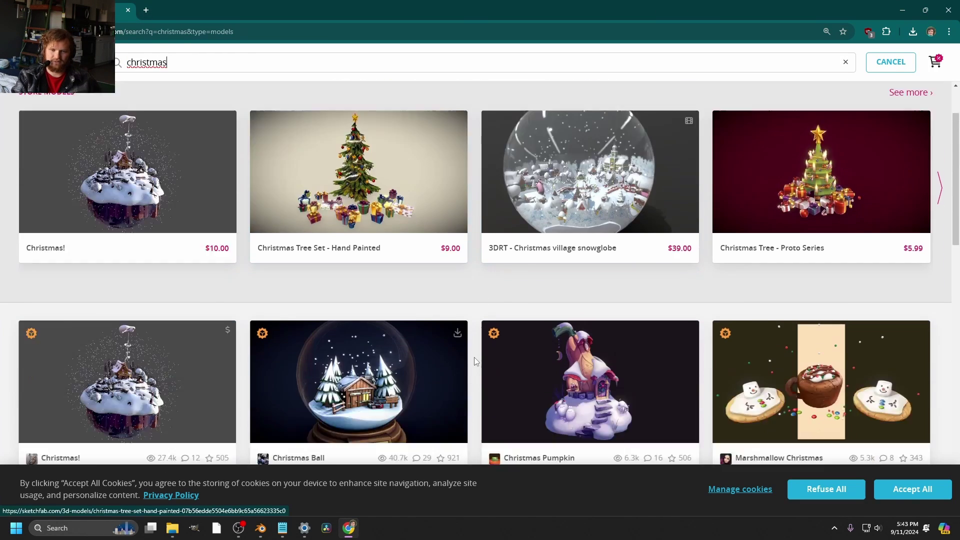
- Limit the christmas search results to downloadable models and look through them for a suitable free one
scroll(473, 355, down, 1)
scroll(473, 355, up, 3)
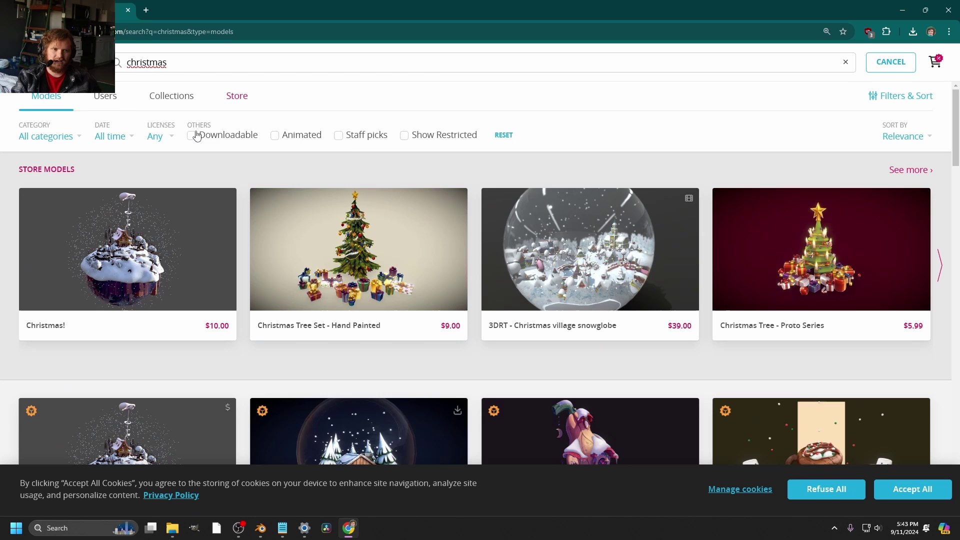
click(191, 136)
scroll(540, 259, down, 2)
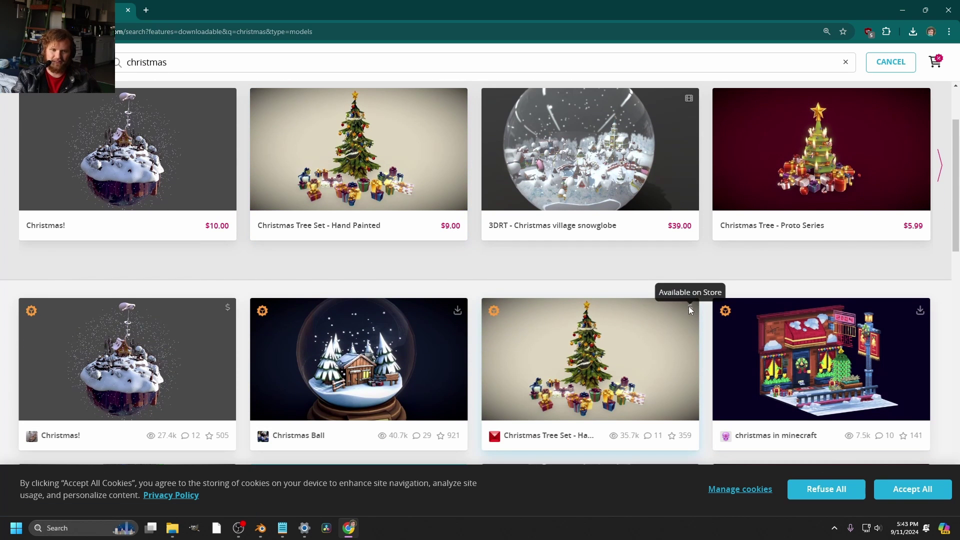
scroll(528, 306, down, 5)
scroll(456, 244, down, 5)
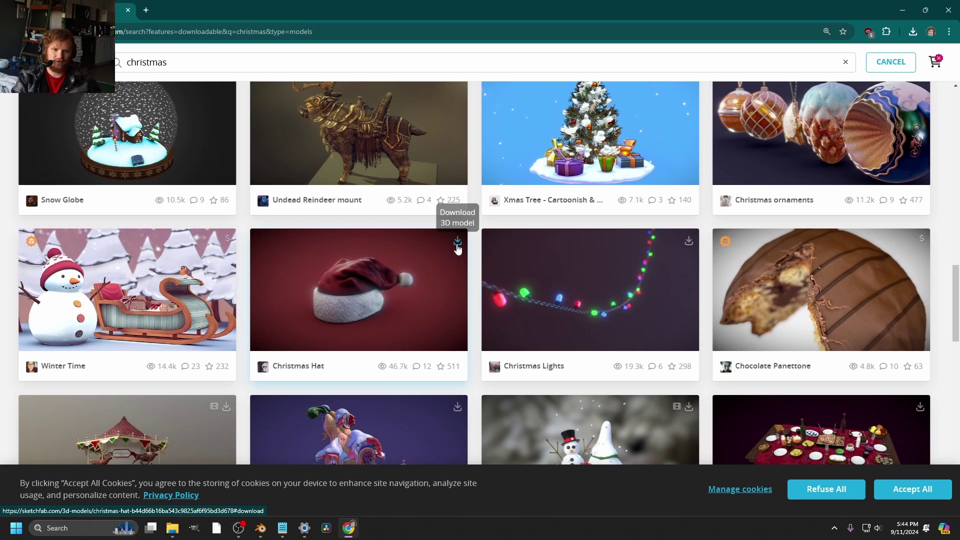
- Open the Christmas Hat's download options, check its license terms, and close them to view the model
click(457, 243)
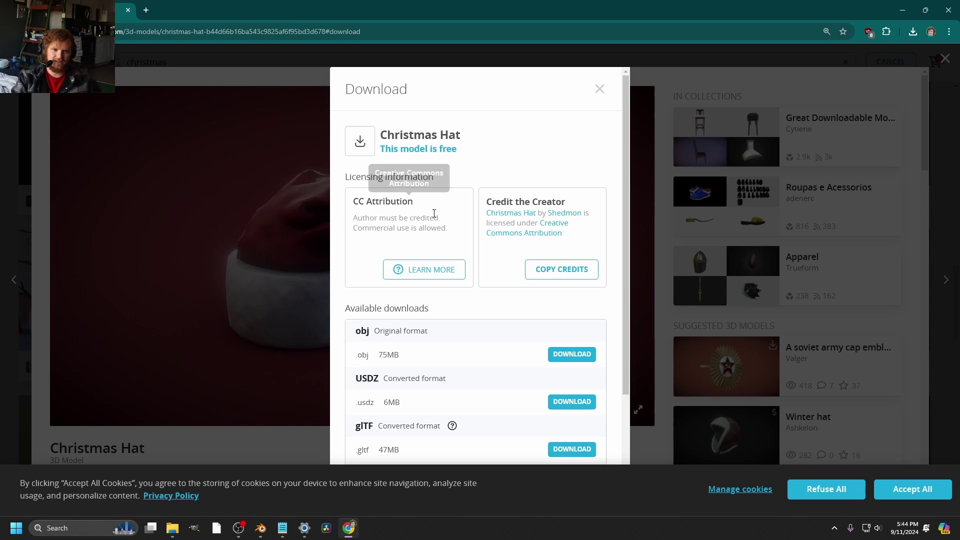
drag(423, 221, 365, 201)
click(186, 347)
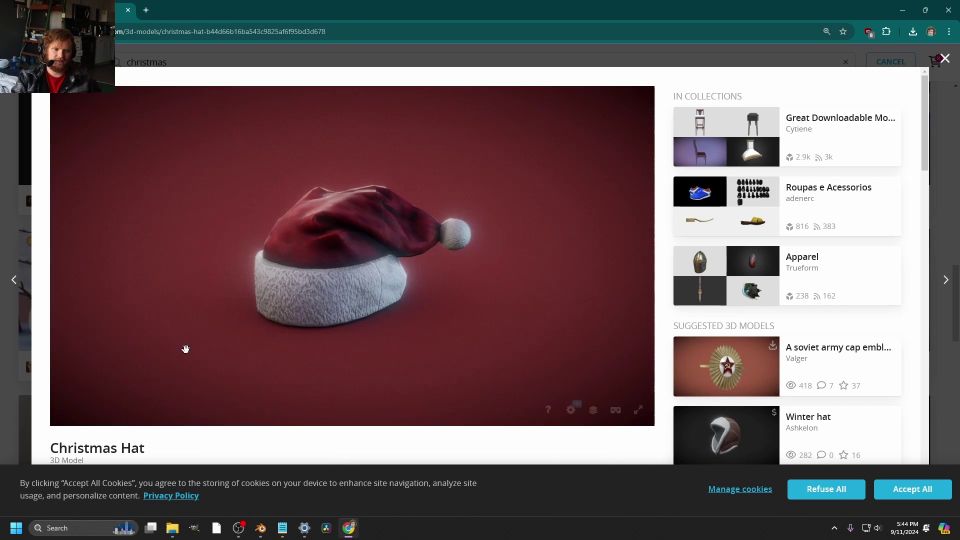
- Switch to Blender and import Hat_low.obj from the downloaded model folder with the default scale and axes
scroll(165, 450, down, 4)
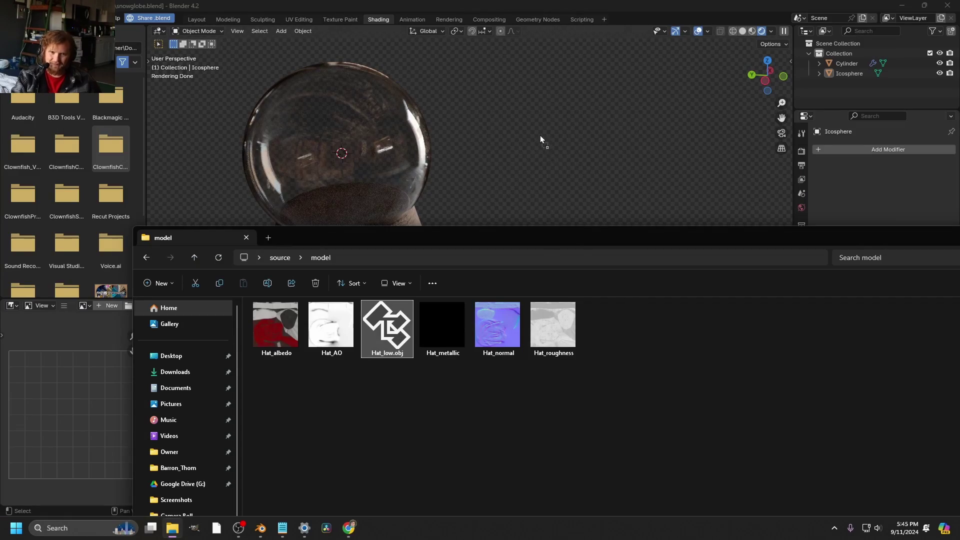
drag(541, 136, 541, 137)
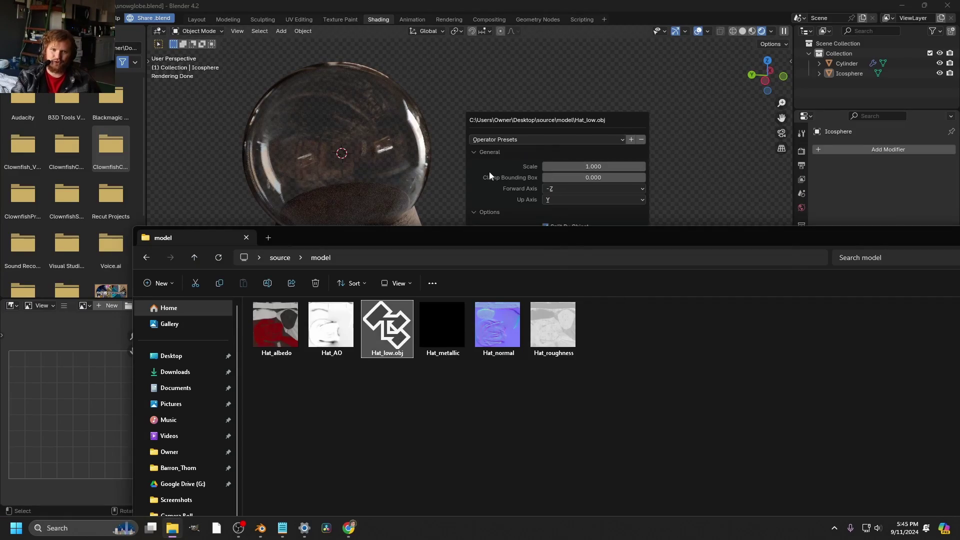
click(521, 289)
scroll(542, 218, down, 13)
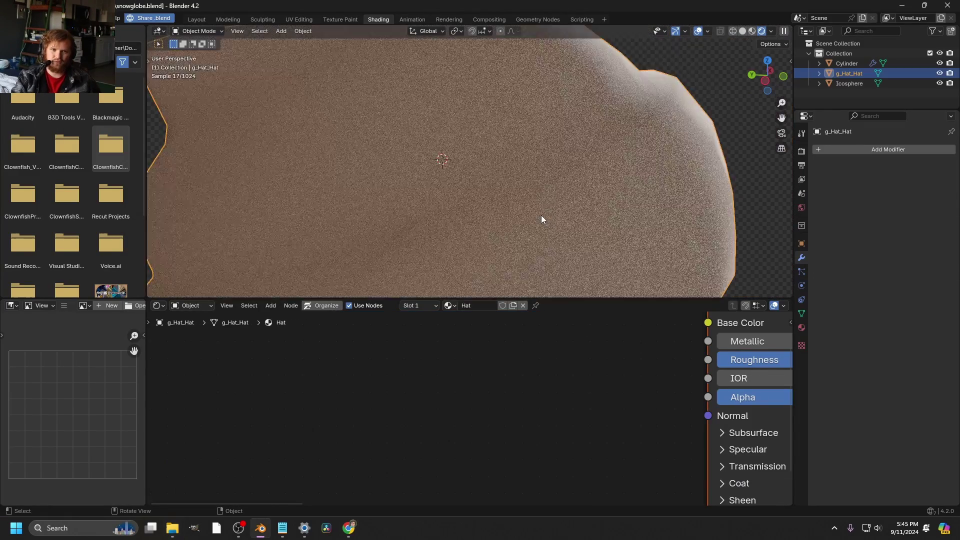
middle_drag(451, 175, 510, 250)
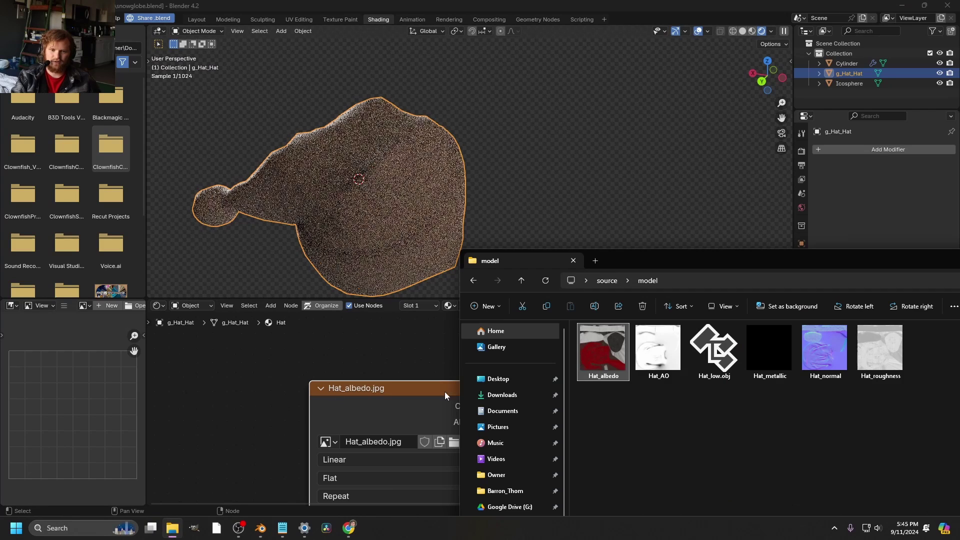
- Add the Hat_AO, Hat_normal and Hat_roughness images from the model folder to the hat's material as image texture nodes
drag(659, 350, 307, 404)
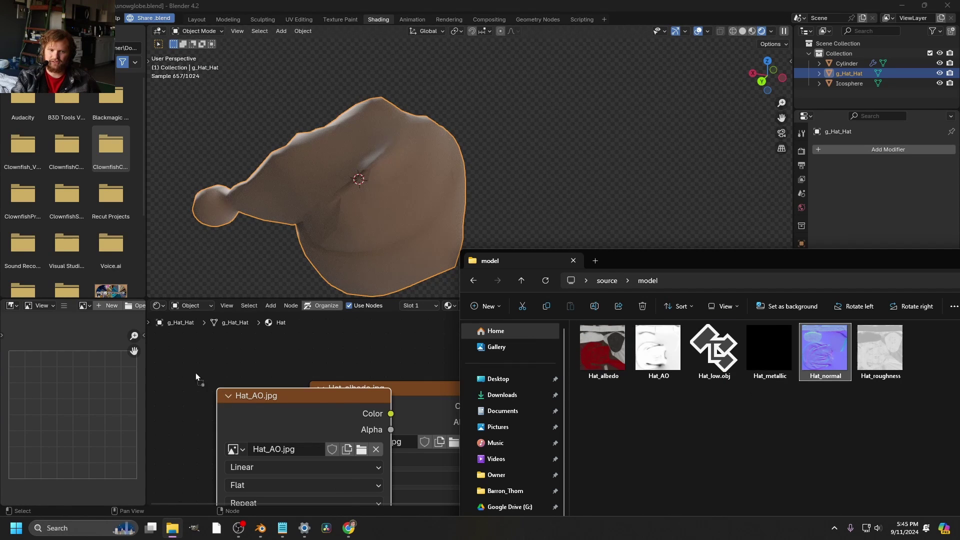
drag(196, 374, 174, 364)
drag(881, 350, 176, 358)
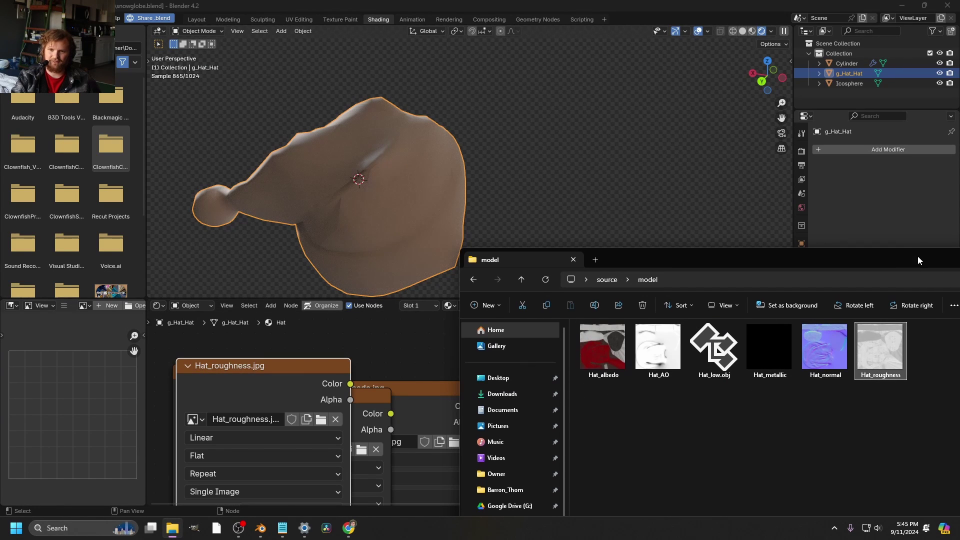
drag(920, 259, 568, 257)
drag(946, 269, 707, 277)
click(815, 269)
- Connect the Hat_roughness.jpg color to the Principled BSDF's Roughness and set its color space to Non-Color
drag(192, 136, 292, 154)
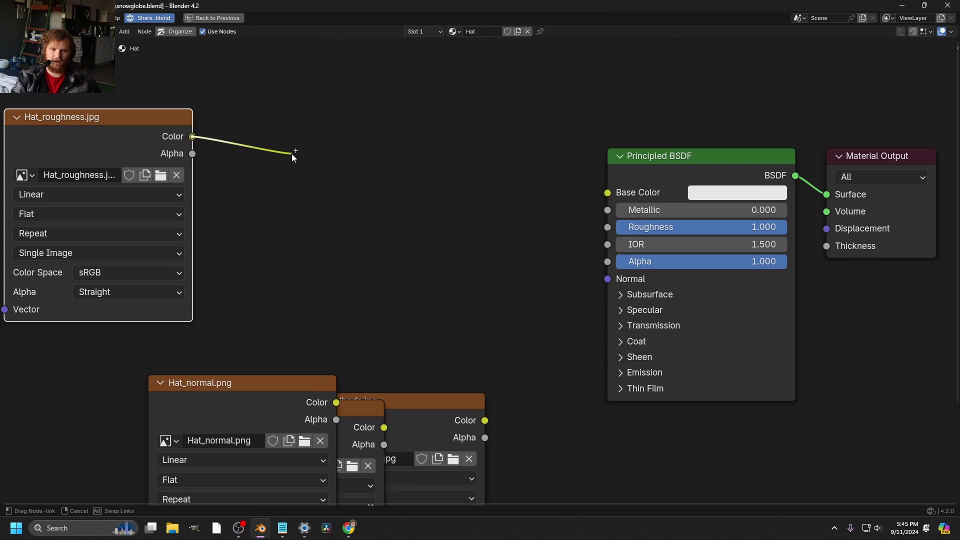
drag(606, 225, 607, 227)
click(139, 292)
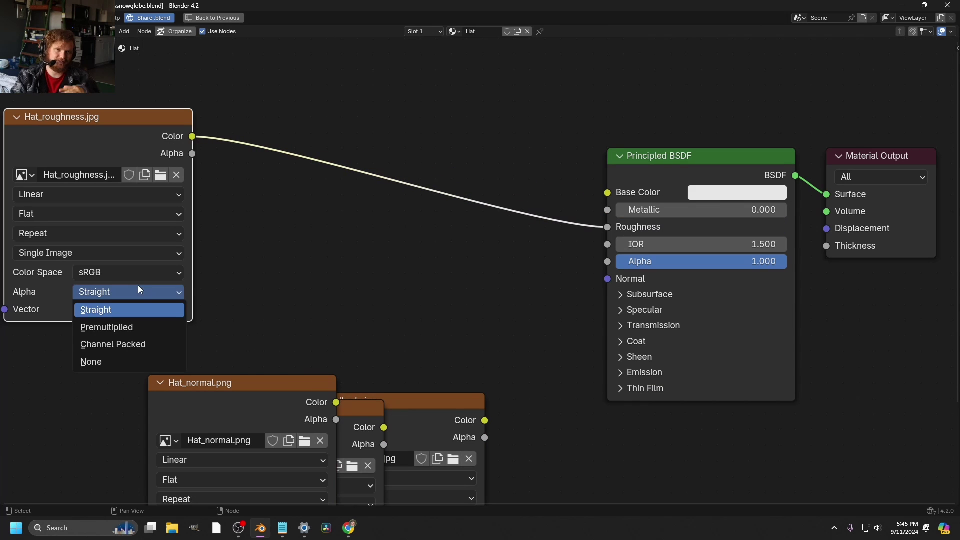
click(122, 272)
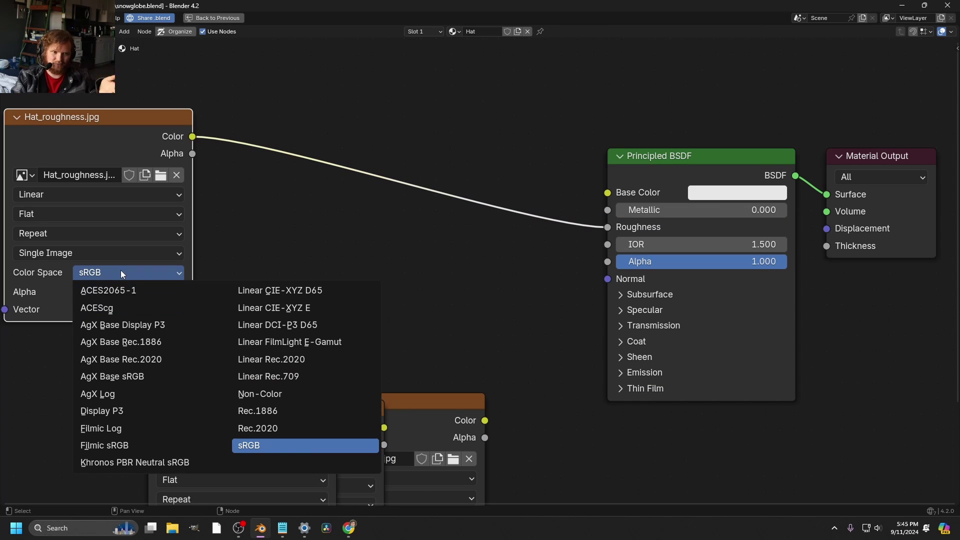
click(259, 395)
- Set the color space of the Hat_normal.png texture to Non-Color
middle_drag(245, 404, 213, 323)
click(185, 435)
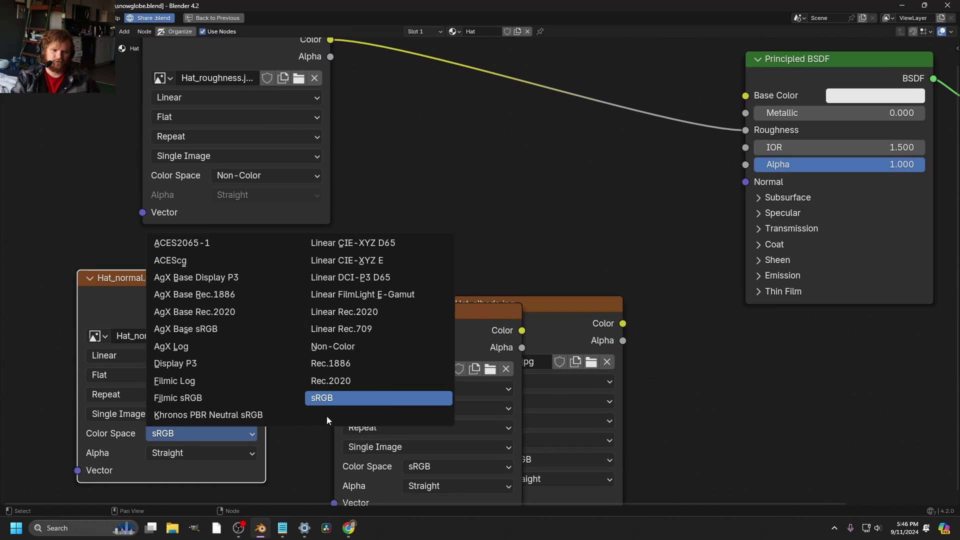
click(340, 347)
- Add a Normal Map node with Hat_normal.png feeding its Strength, and connect its output to the Principled BSDF's Normal
middle_drag(474, 264, 417, 315)
key(shift+a)
text(norma)
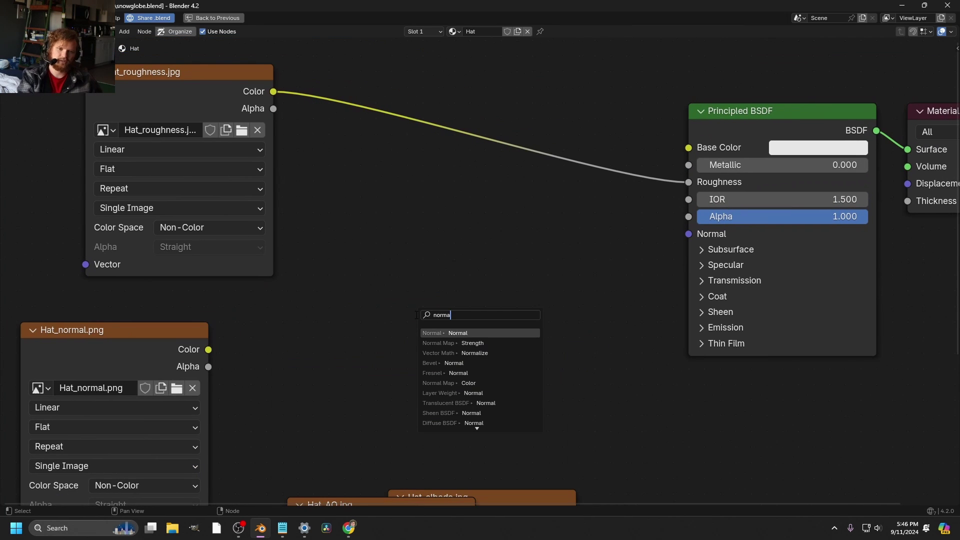
key(Return)
click(417, 315)
drag(531, 325, 688, 234)
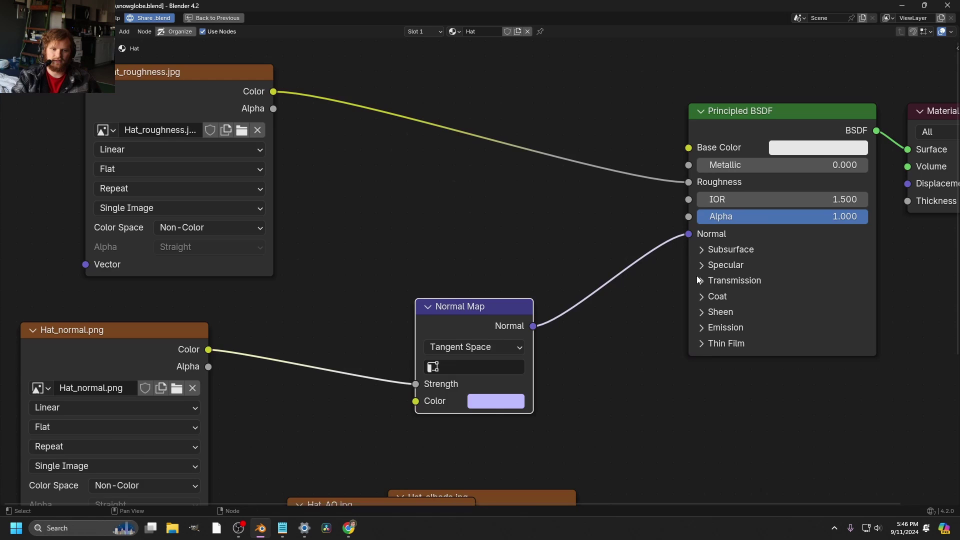
- Connect the Hat_albedo.jpg color to the Principled BSDF's Base Color and restore the full workspace to view the hat
middle_drag(509, 453, 512, 323)
scroll(511, 323, down, 3)
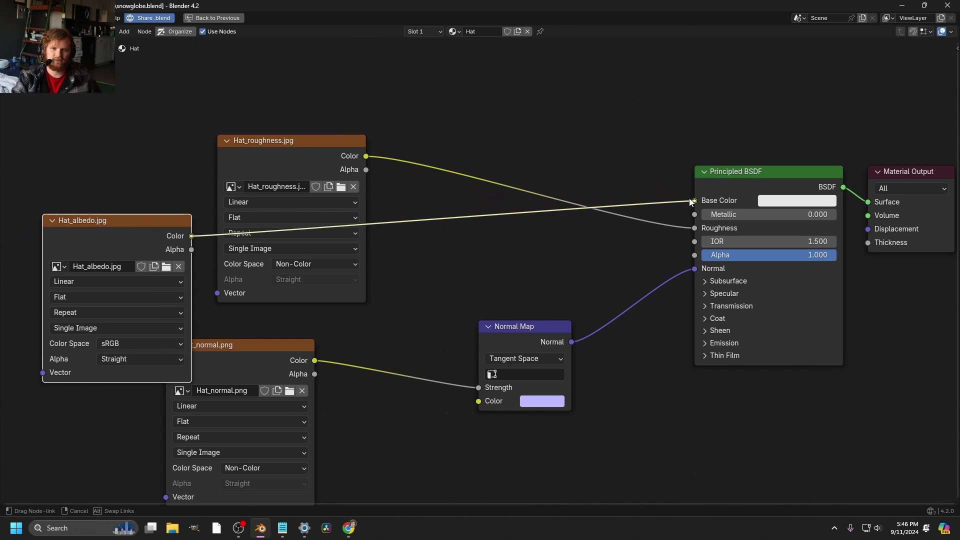
drag(692, 202, 694, 201)
key(ctrl+space)
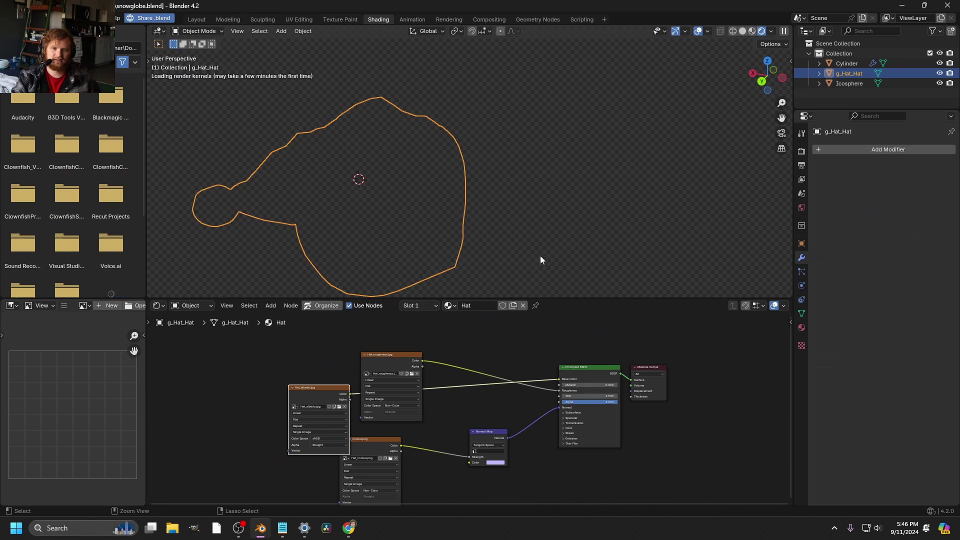
mouse_move(539, 253)
middle_down()
mouse_move(433, 193)
mouse_move(274, 173)
middle_up()
- Add a plane through the globe's centre in side view and scale it up wider than the globe
key(KP_Divide)
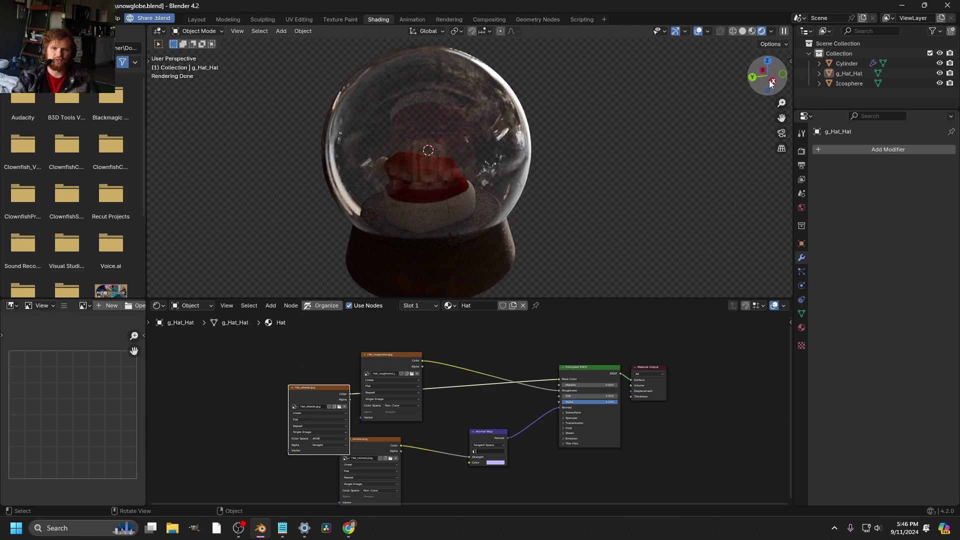
click(769, 82)
key(shift+a)
click(321, 167)
key(s)
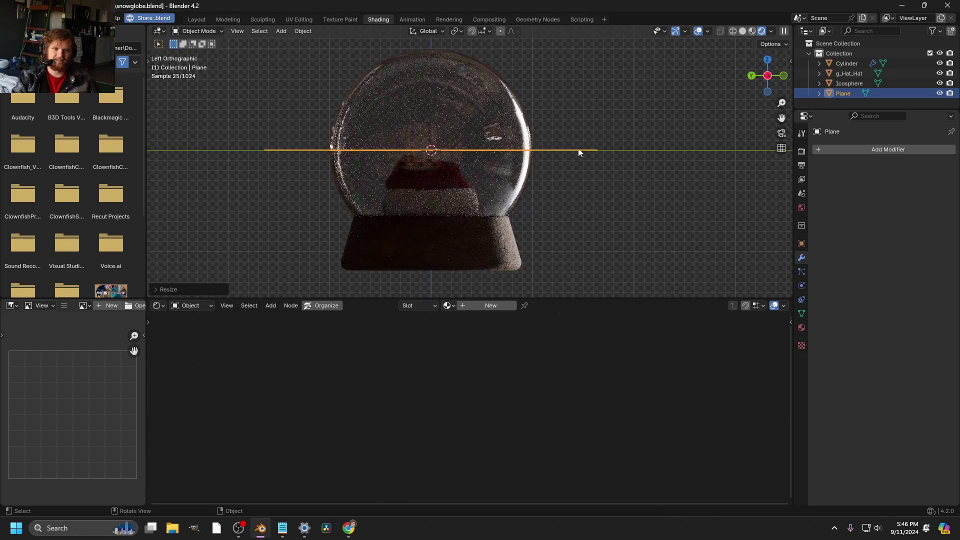
- Subdivide the plane repeatedly into a dense grid of faces
middle_drag(578, 152, 536, 149)
key(Tab)
right_click(535, 149)
click(535, 149)
right_click(535, 151)
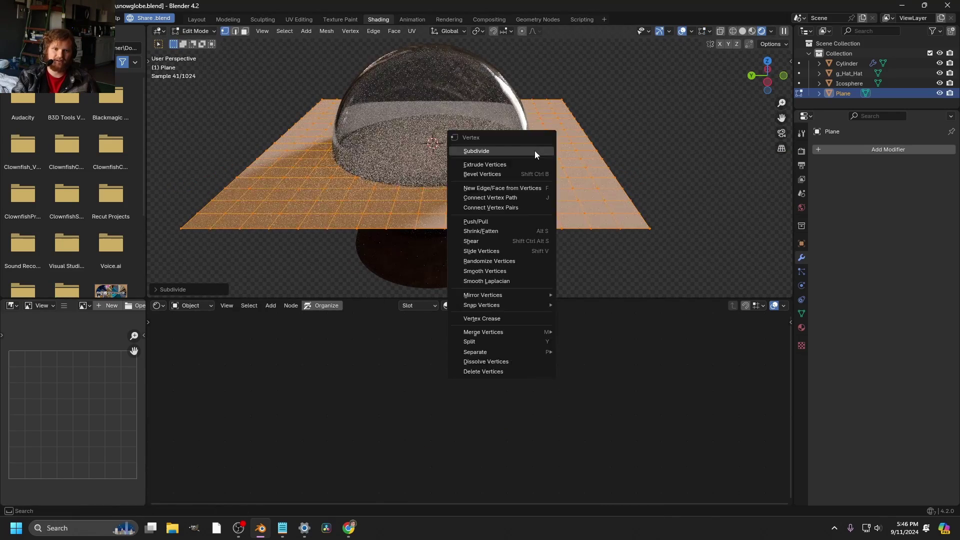
click(535, 151)
- Raise a face near the front of the plane along Z into a mound, using Smooth proportional editing with a 1 m size
key(3)
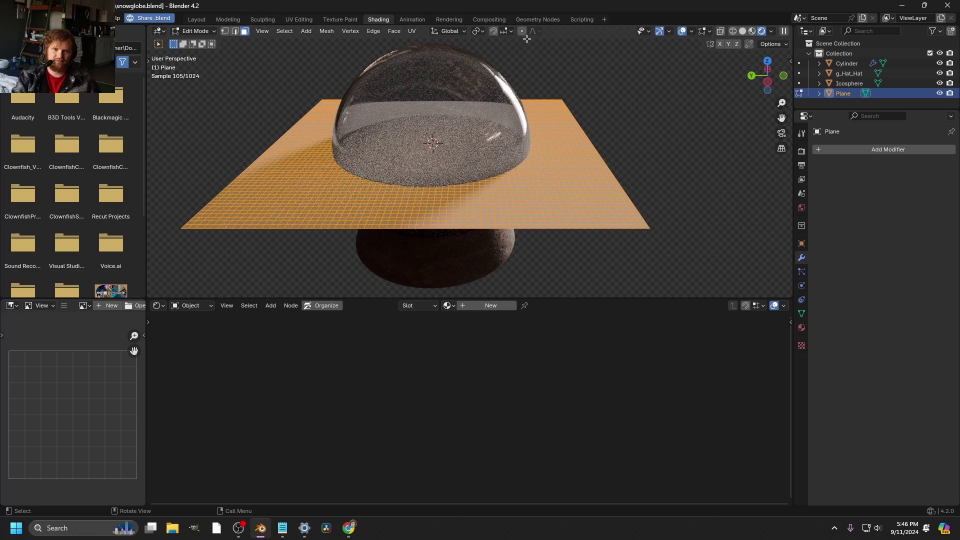
click(386, 178)
key(g)
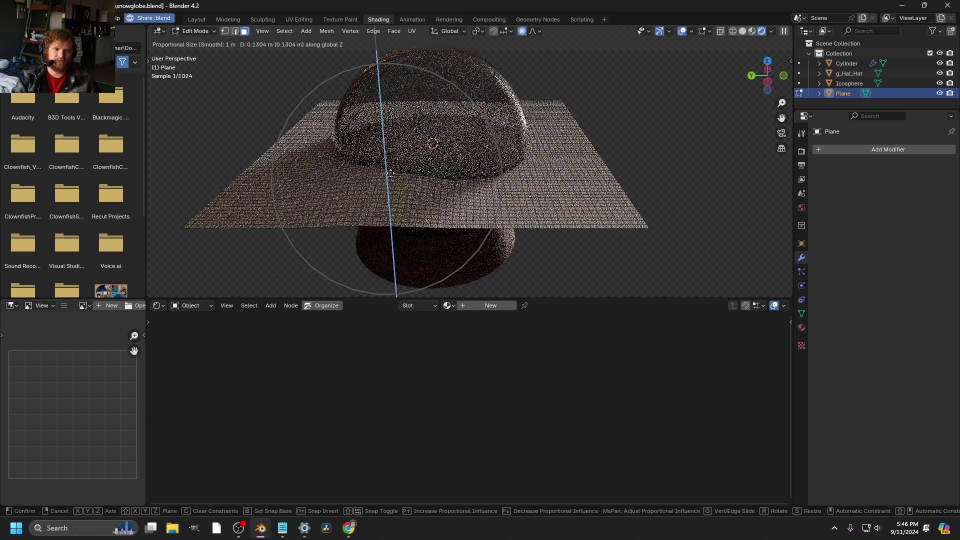
key(z)
click(497, 120)
- Move another face of the plane along Z with the proportional size reduced to about 0.467 m
click(462, 139)
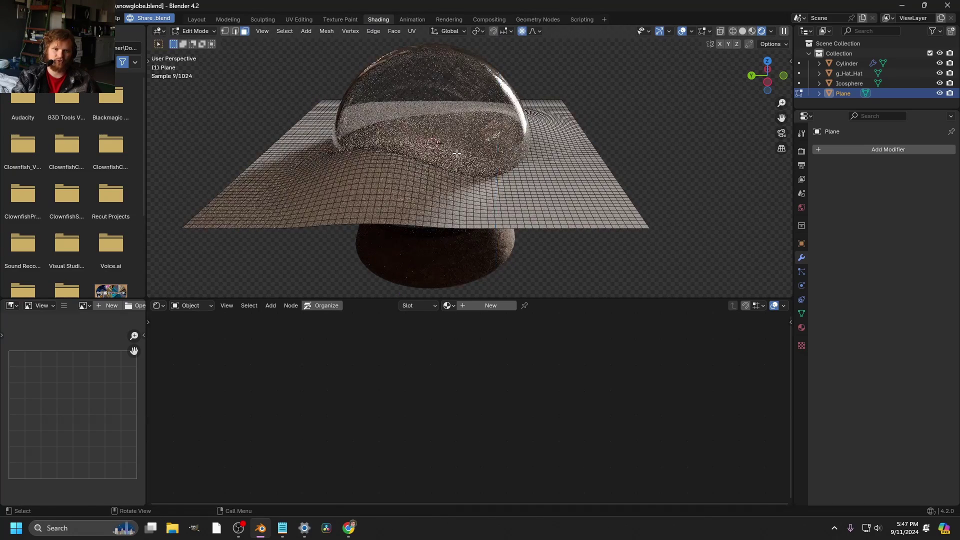
key(g)
key(z)
scroll(487, 134, up, 8)
click(487, 132)
- Try moving a face of the plane along Z with the Random proportional falloff, and undo the move
click(535, 31)
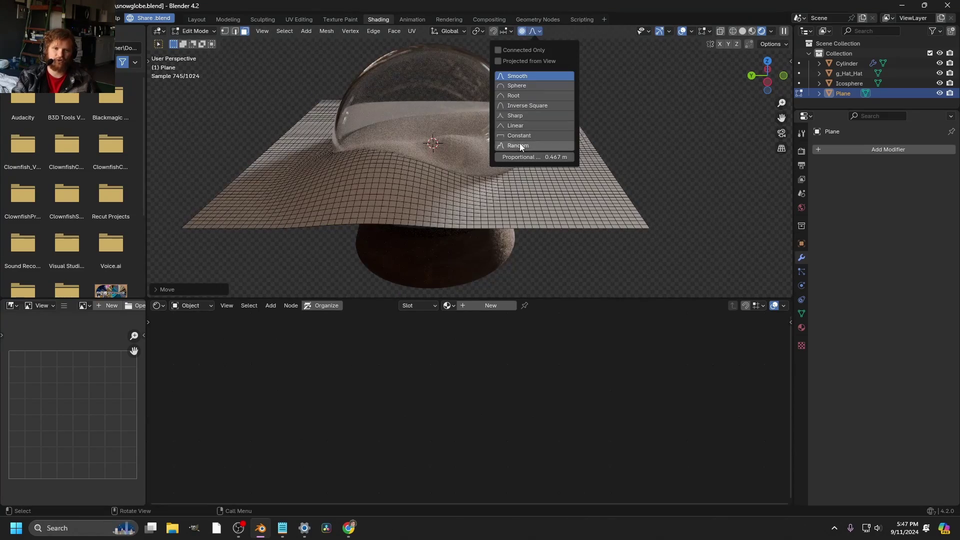
click(520, 146)
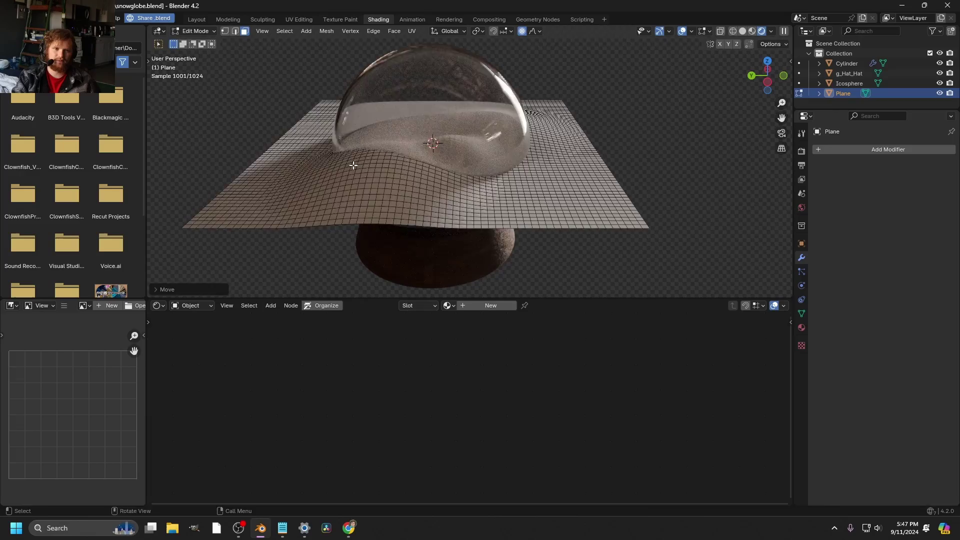
click(321, 178)
key(g)
key(z)
click(320, 155)
key(ctrl+z)
- Duplicate the glass sphere in place and hide the original
middle_drag(376, 105, 384, 139)
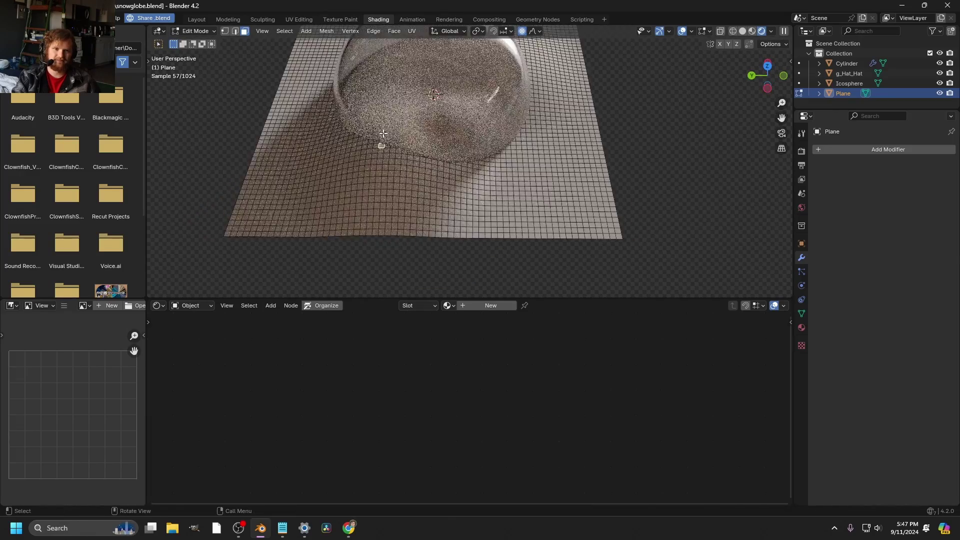
key(g)
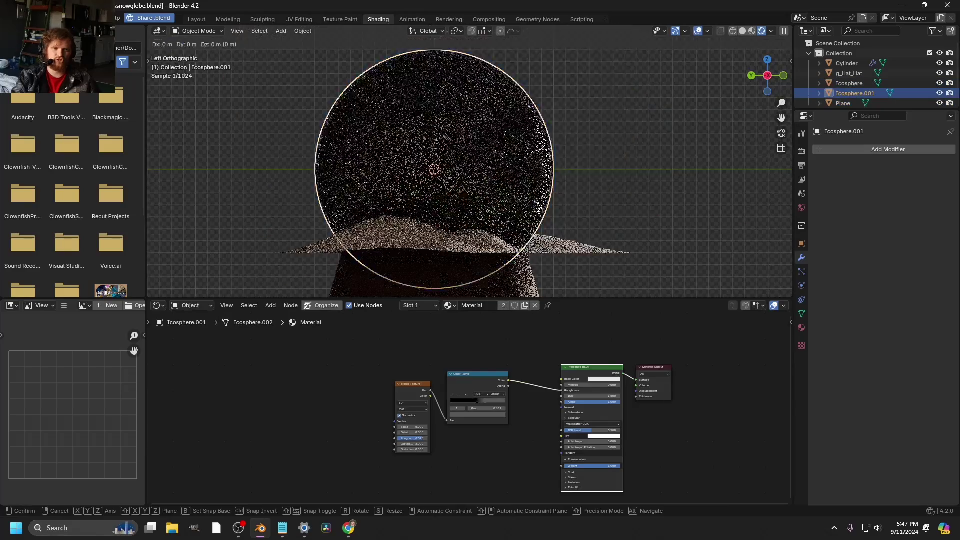
key(shift+d)
key(Escape)
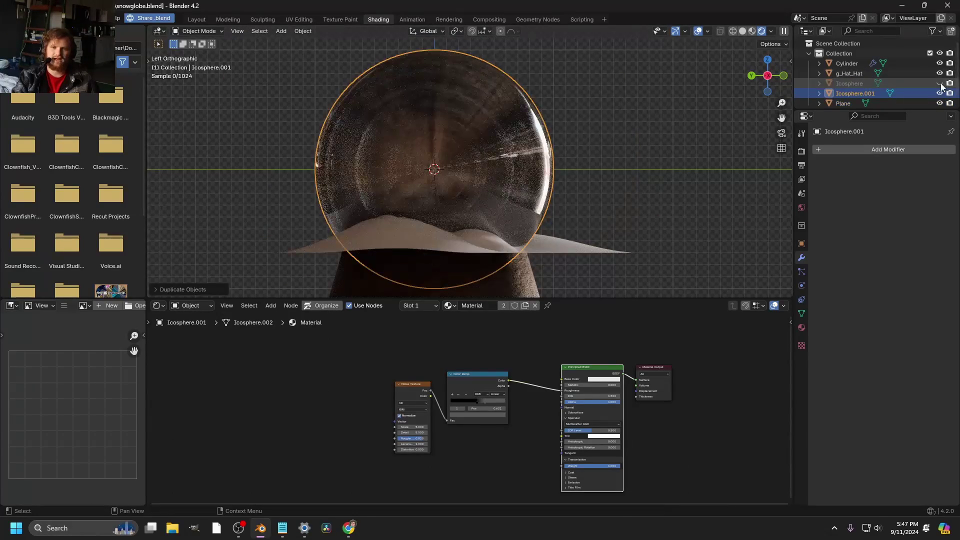
- Delete the faces of the duplicate sphere's outer shell in wireframe view, keeping the inner shell
key(Tab)
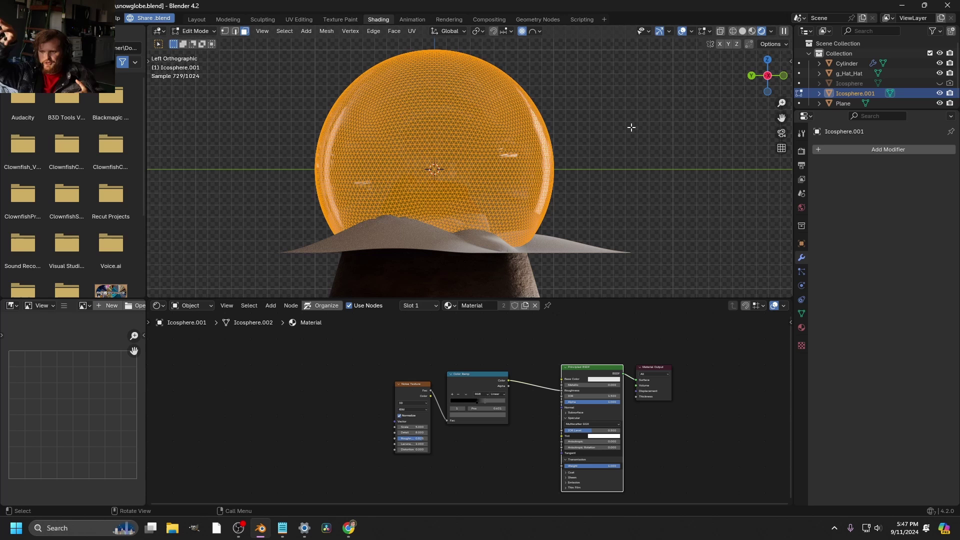
key(shift+z)
key(x)
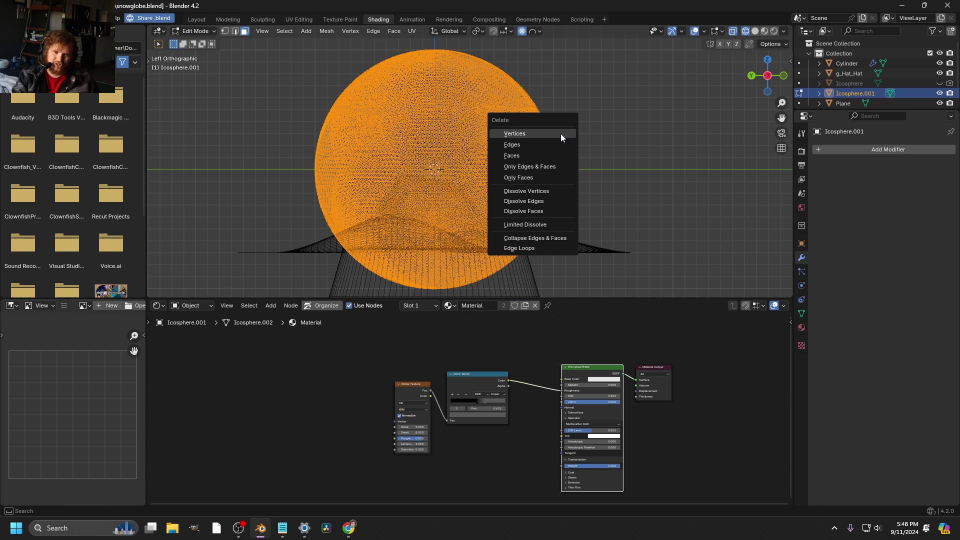
click(532, 155)
scroll(518, 151, up, 1)
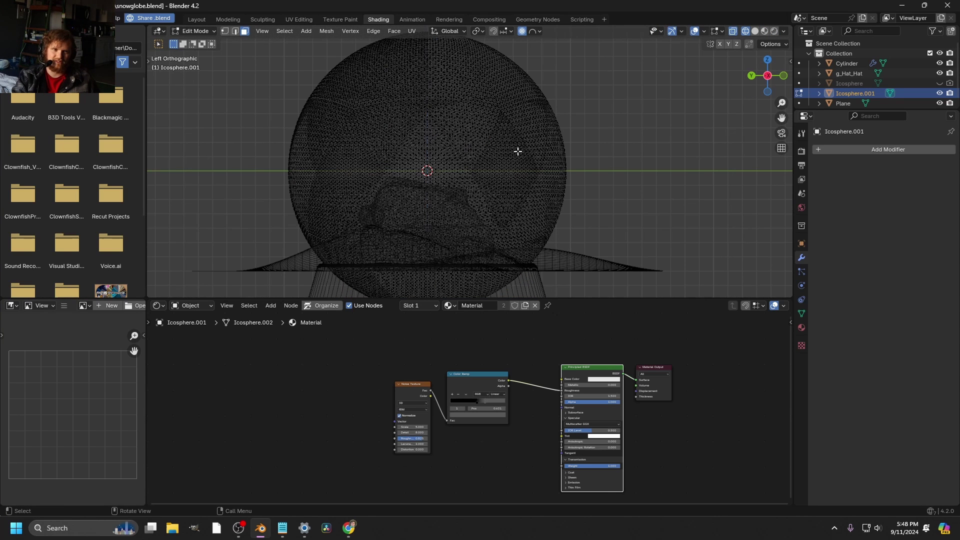
- Use solid shading and enable the Face Orientation overlay to check the duplicate sphere's normals
click(754, 32)
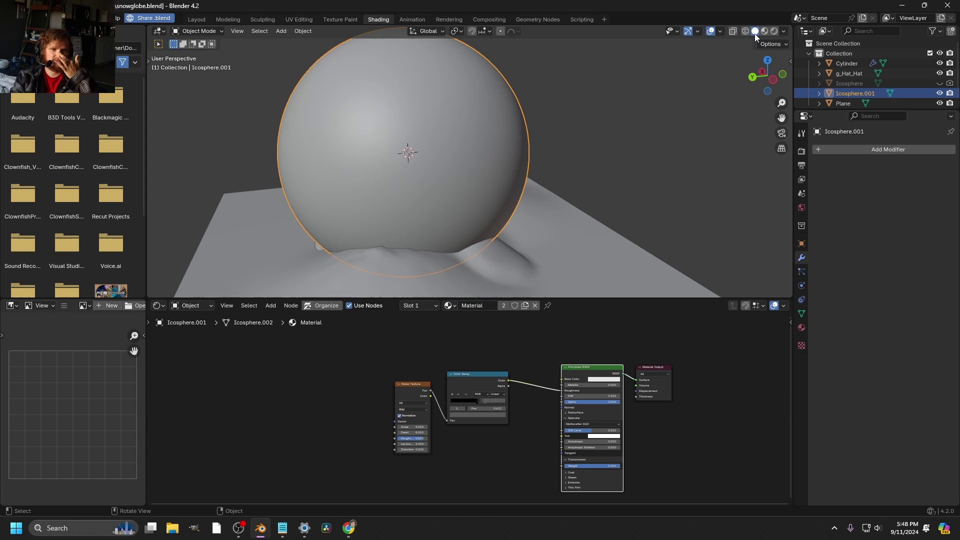
click(719, 31)
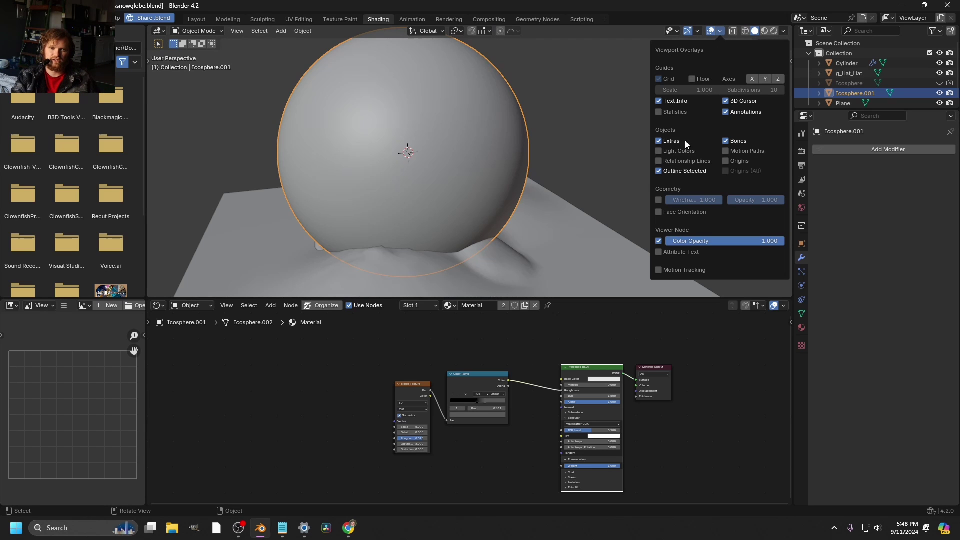
click(664, 211)
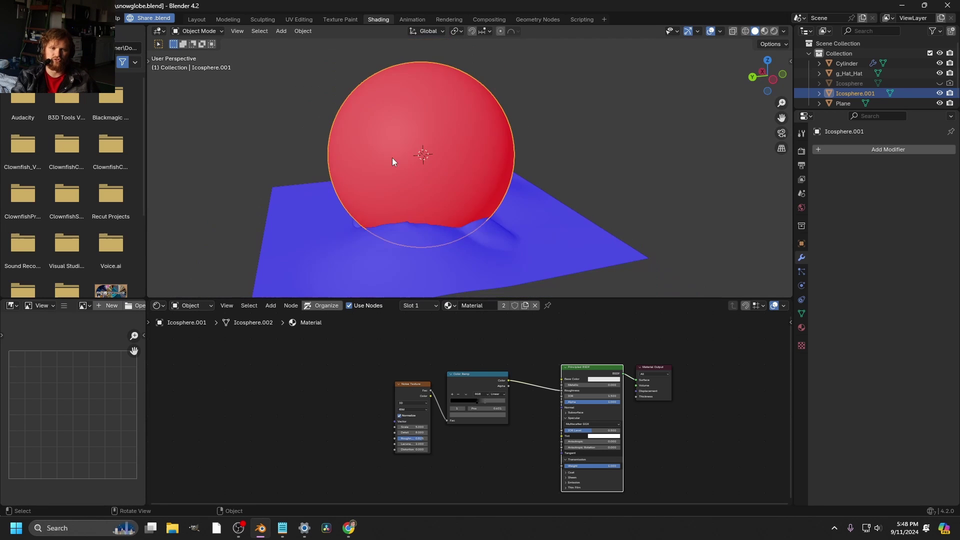
- Flip the normals of the duplicate sphere
key(Tab)
key(F3)
text(flip)
key(Return)
key(Tab)
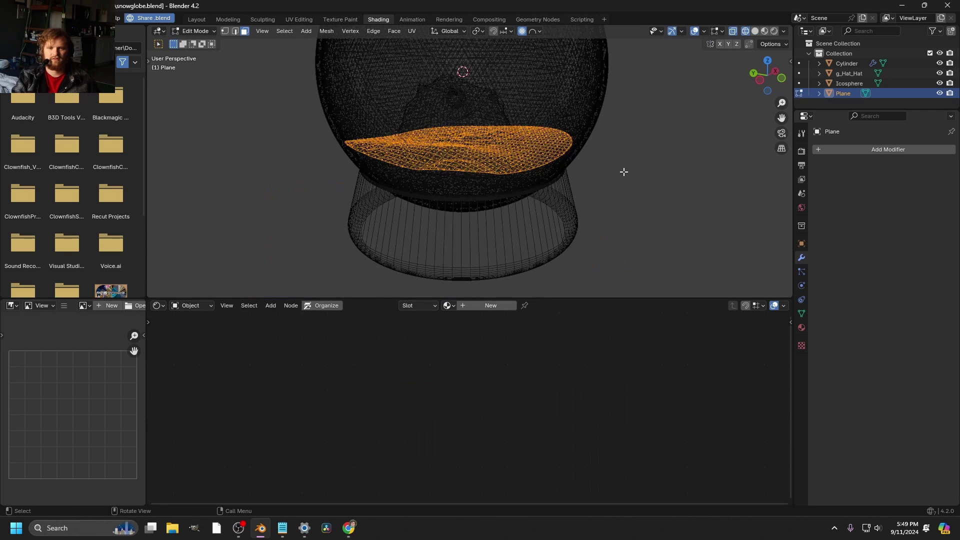
- Undo the latest changes back to the uncut plane with its unapplied Boolean Intersect modifier targeting Icosphere.001
click(624, 175)
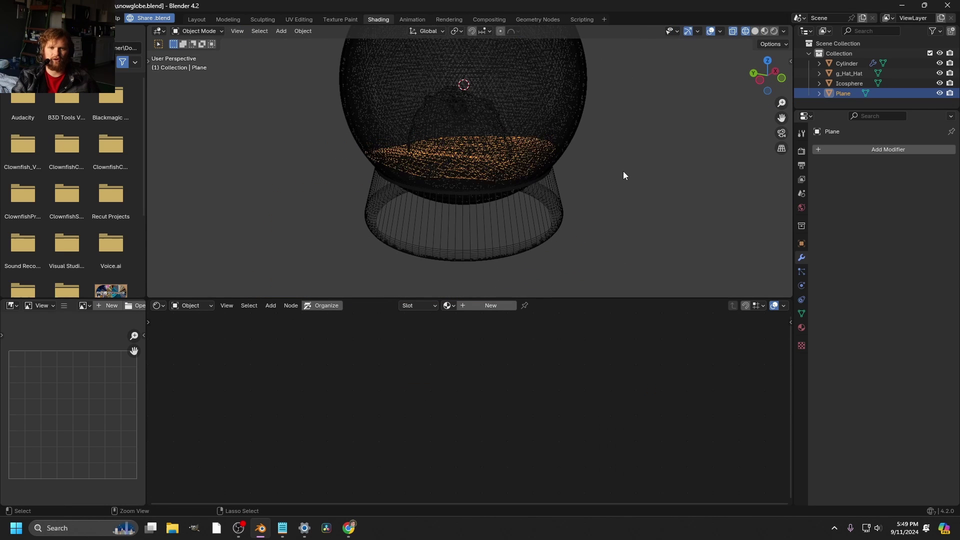
key(ctrl+z)
key(ctrl+z)
key(ctrl+z)
key(ctrl+z)
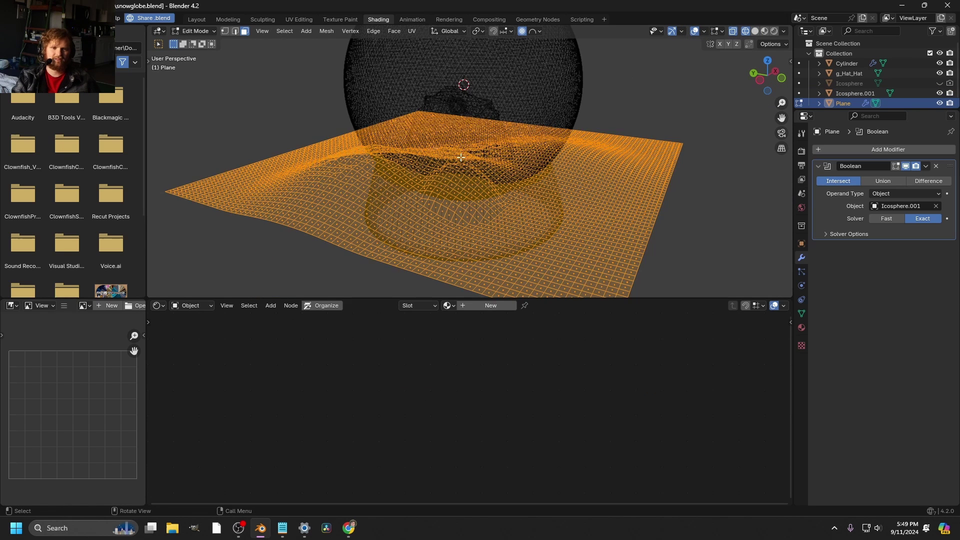
middle_drag(482, 180, 463, 124)
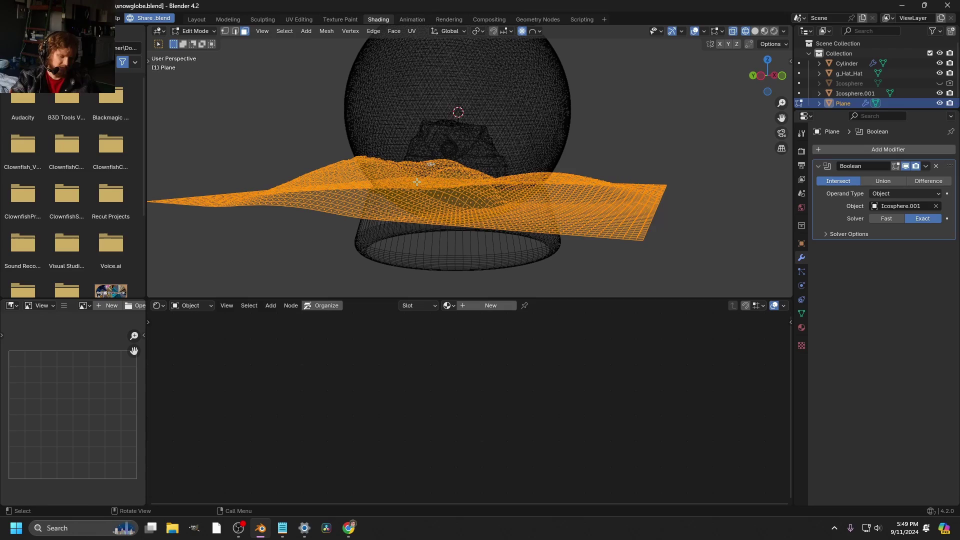
- Extrude the snow plane's faces downward into a thick slab and apply its Boolean Intersect modifier
key(e)
click(404, 202)
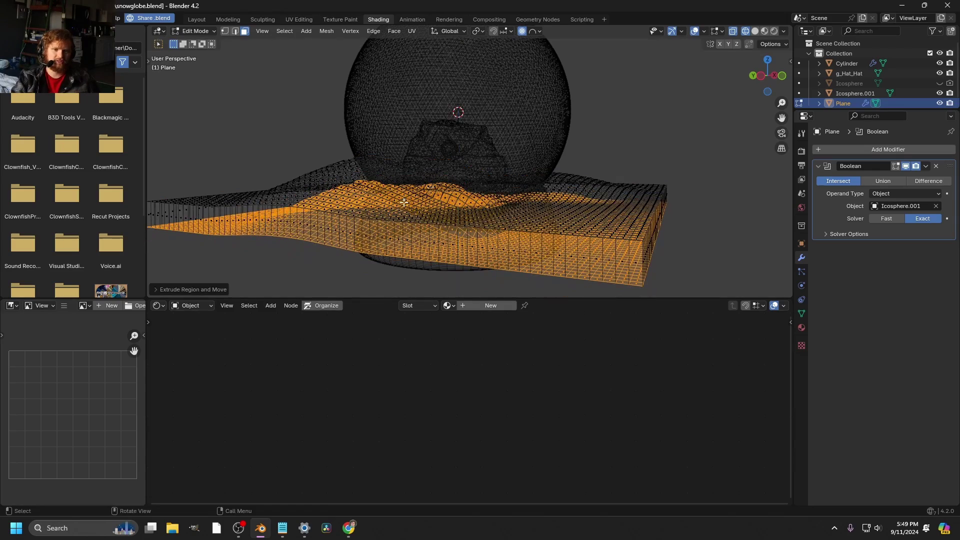
key(Tab)
scroll(496, 132, up, 2)
middle_drag(496, 132, 450, 186)
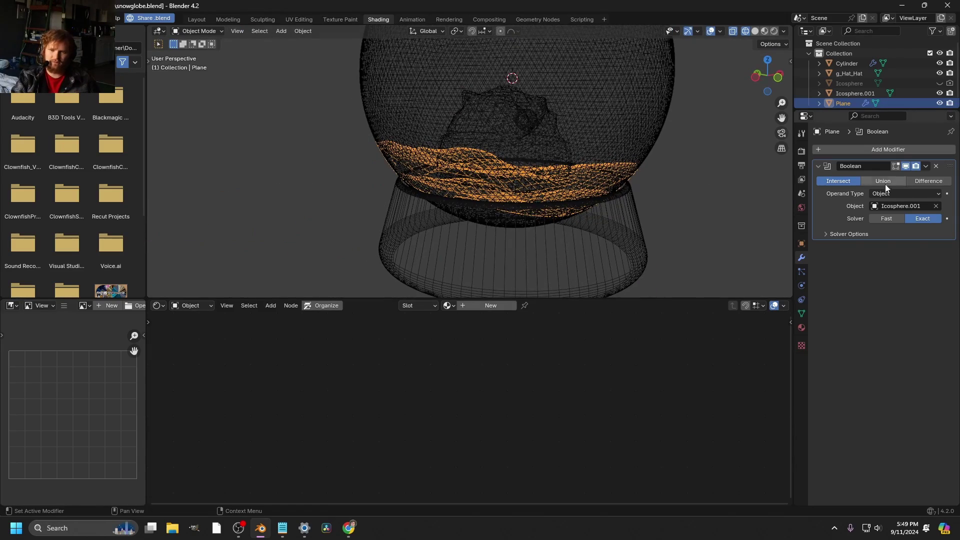
key(ctrl+a)
shift+middle_drag(620, 176, 485, 231)
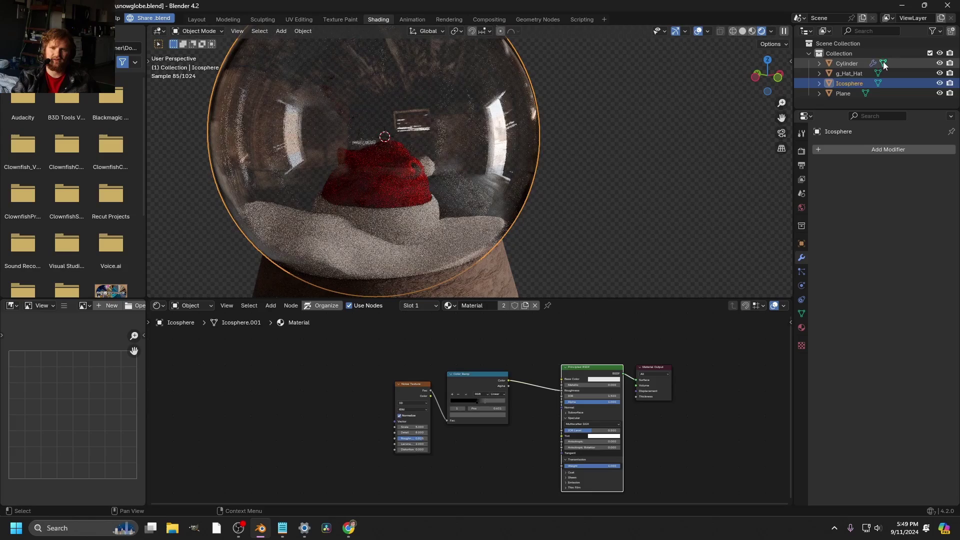
- Move the trimmed snow plane along the Z axis inside the globe and switch to the front view
click(865, 74)
key(g)
key(z)
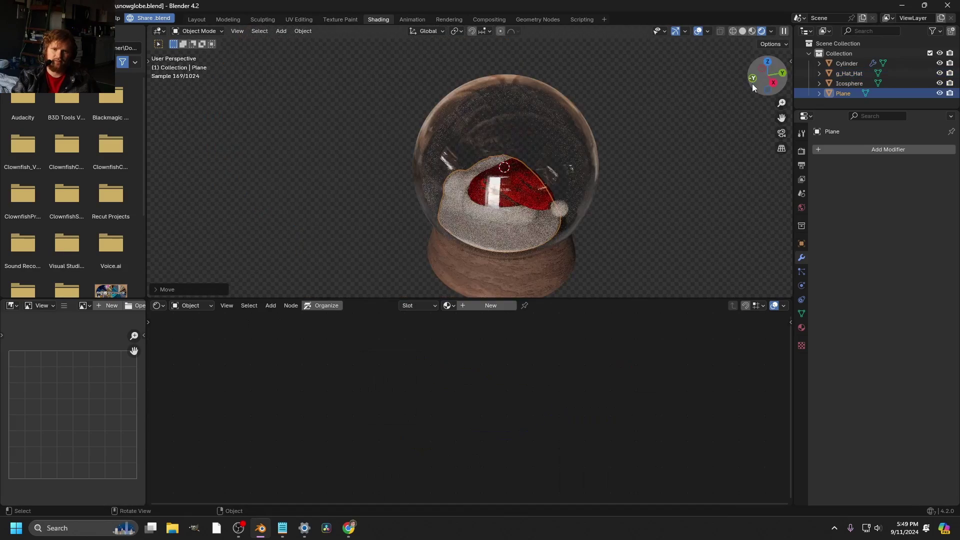
key(KP_1)
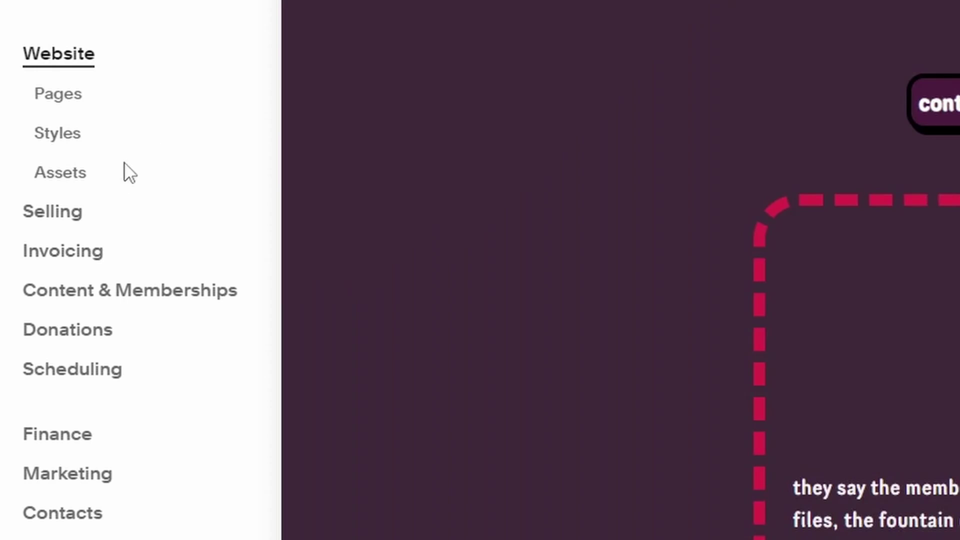
click(64, 181)
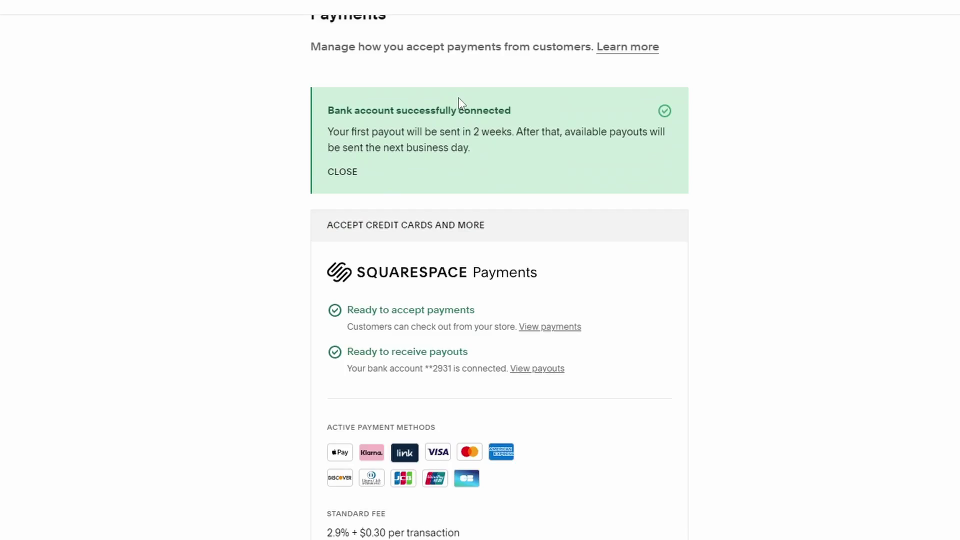
scroll(458, 98, down, 3)
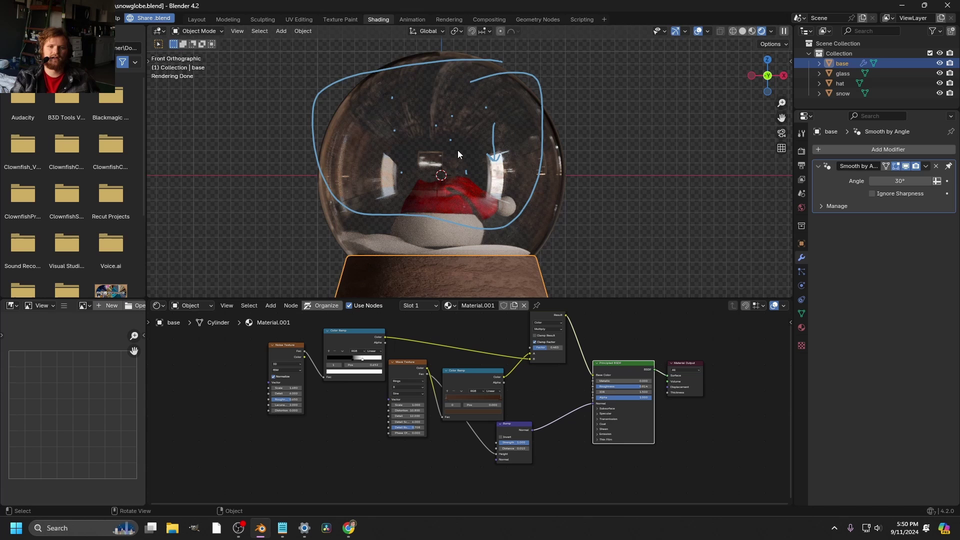
- Sketch an annotation beside the globe showing a flat plane with a downward arrow and curved strokes around it
shift+middle_drag(650, 109, 548, 136)
drag(512, 149, 602, 88)
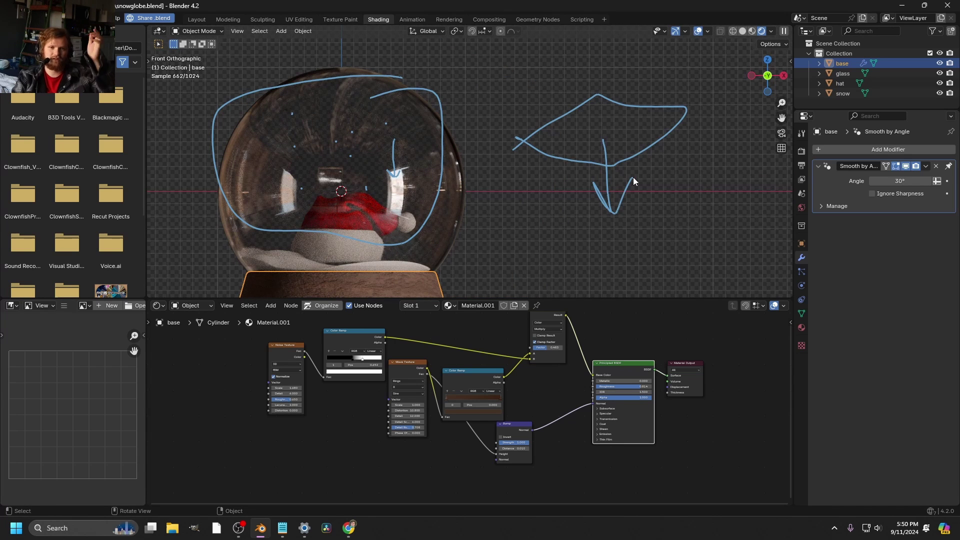
drag(653, 169, 713, 151)
drag(592, 226, 555, 193)
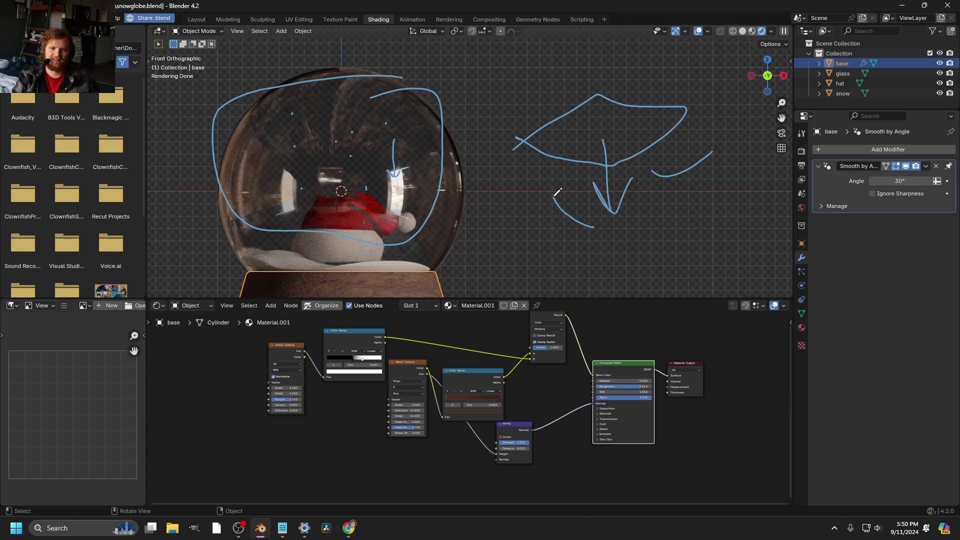
right_drag(693, 182, 476, 151)
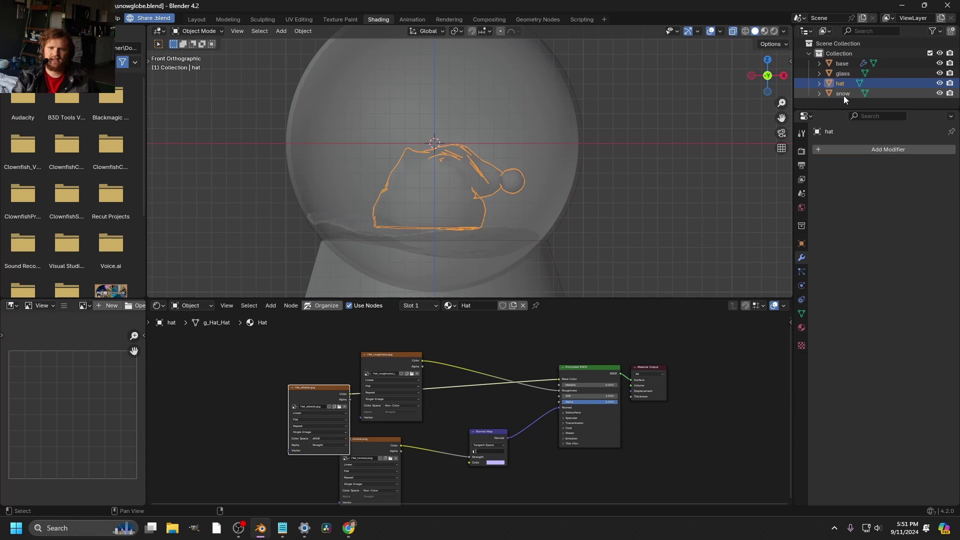
- Join the snow and hat objects into one object and rename it collider
shift+click(844, 96)
key(ctrl+j)
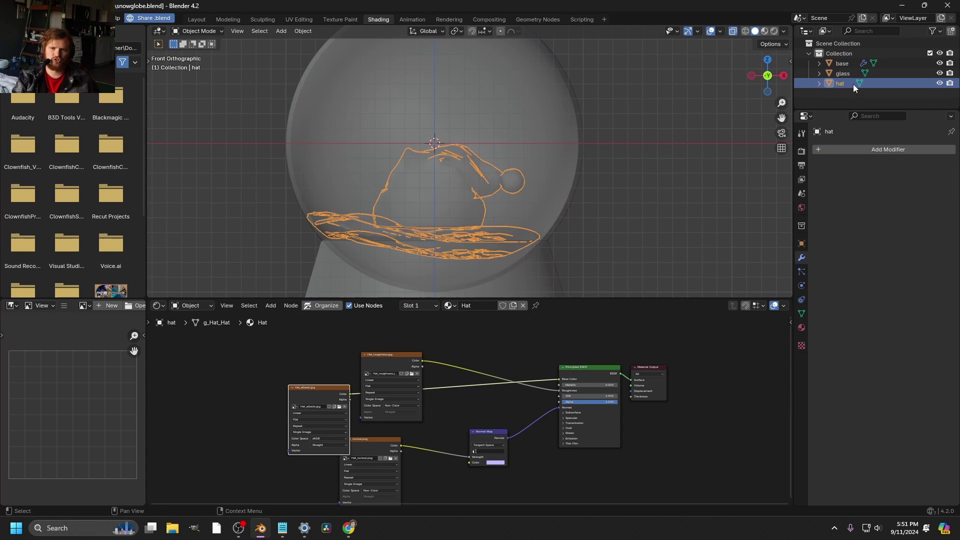
text(collider)
key(Return)
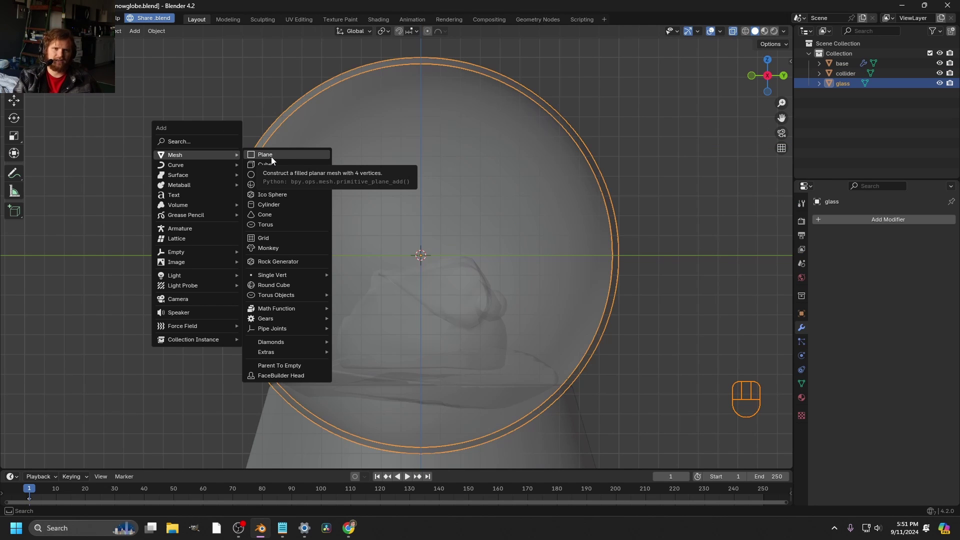
- Add a plane, scale it by about 0.57 and 0.81, and raise it along Z into the globe's upper half
click(271, 157)
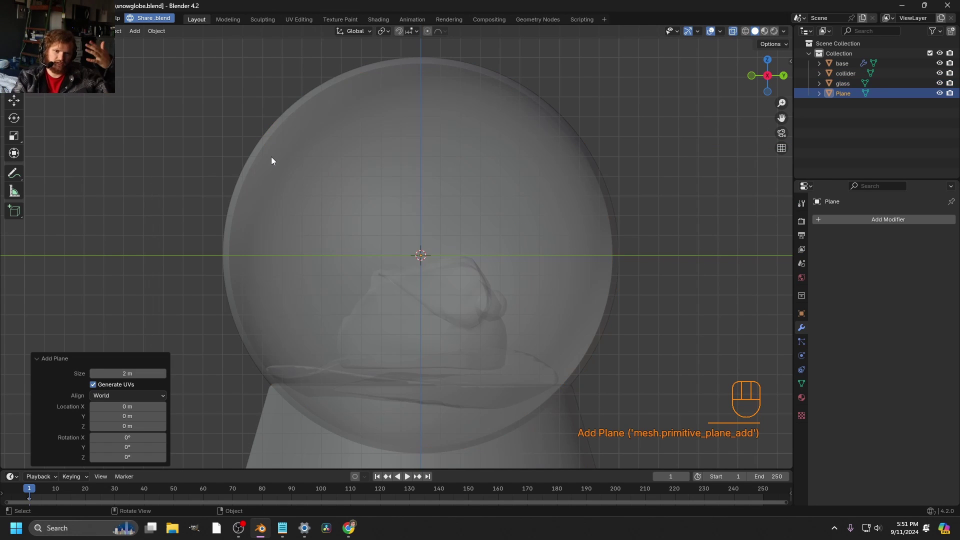
scroll(373, 238, down, 5)
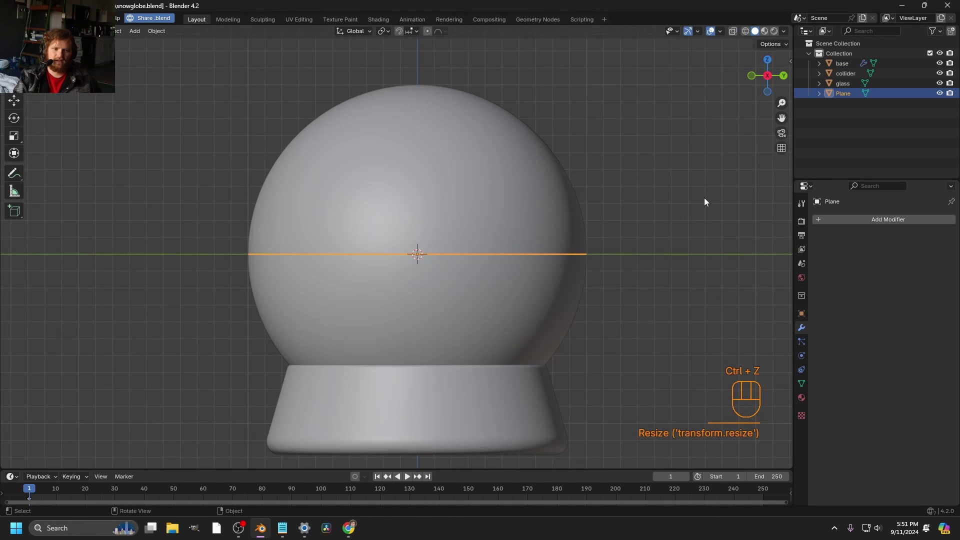
scroll(704, 197, up, 2)
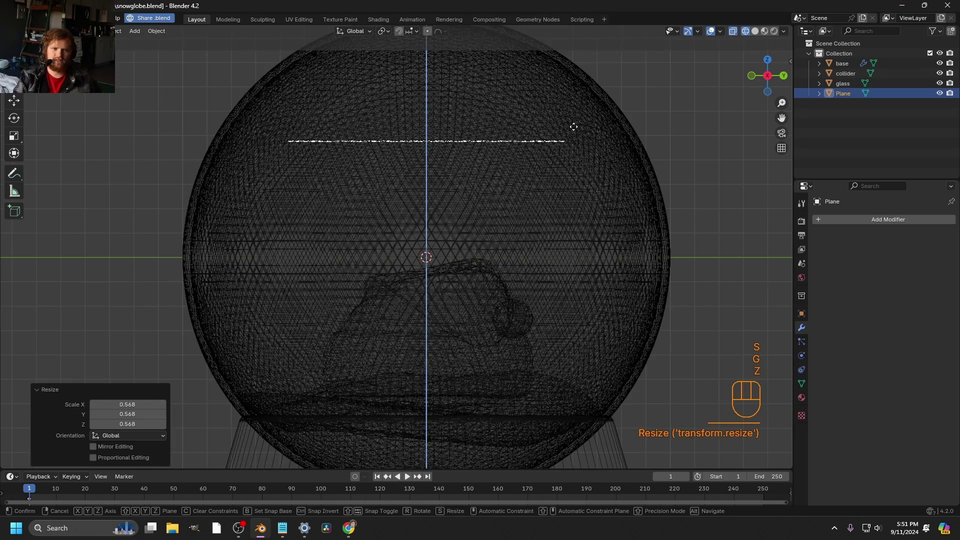
click(573, 127)
middle_drag(573, 127, 599, 139)
key(s)
click(587, 245)
shift+middle_drag(587, 245, 553, 216)
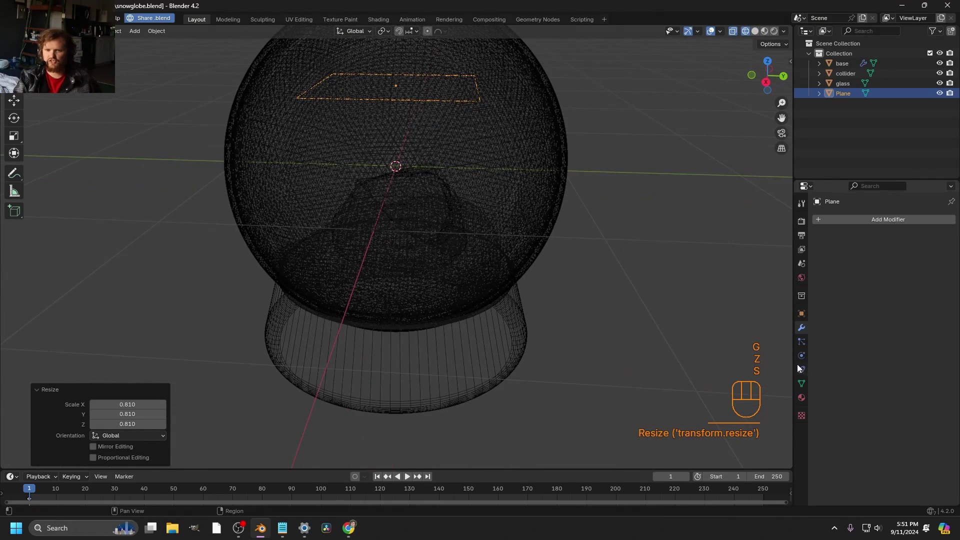
- Add an emitter particle system to the new plane and play the animation to preview the particles falling
click(799, 344)
click(951, 220)
key(space)
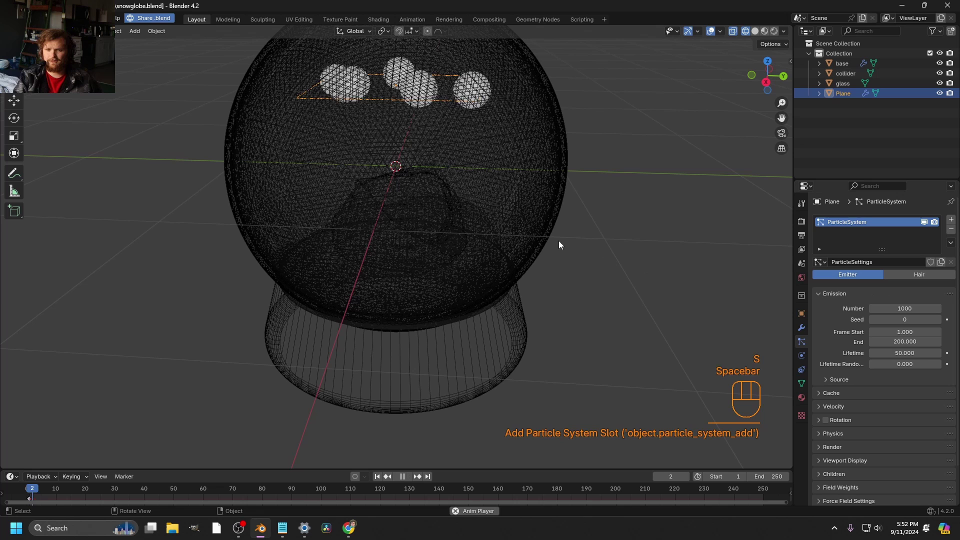
key(space)
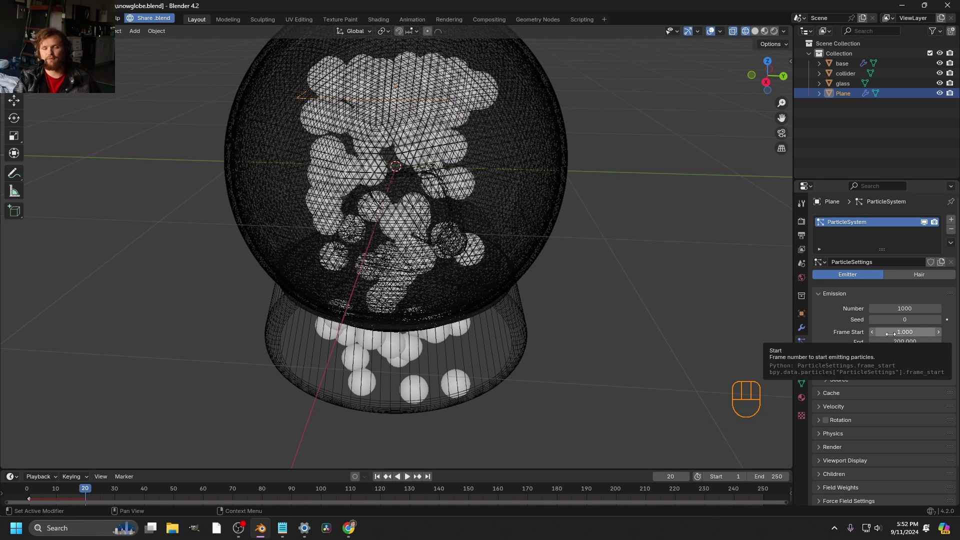
key(space)
key(space)
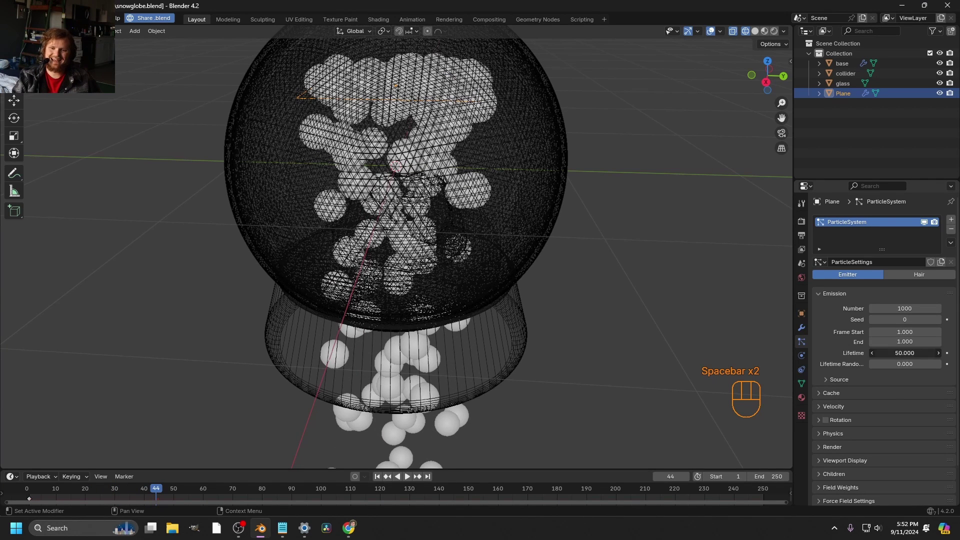
- Set the particle emission's End to frame 1 and Lifetime to 500, and replay the simulation from the first frame
key(Return)
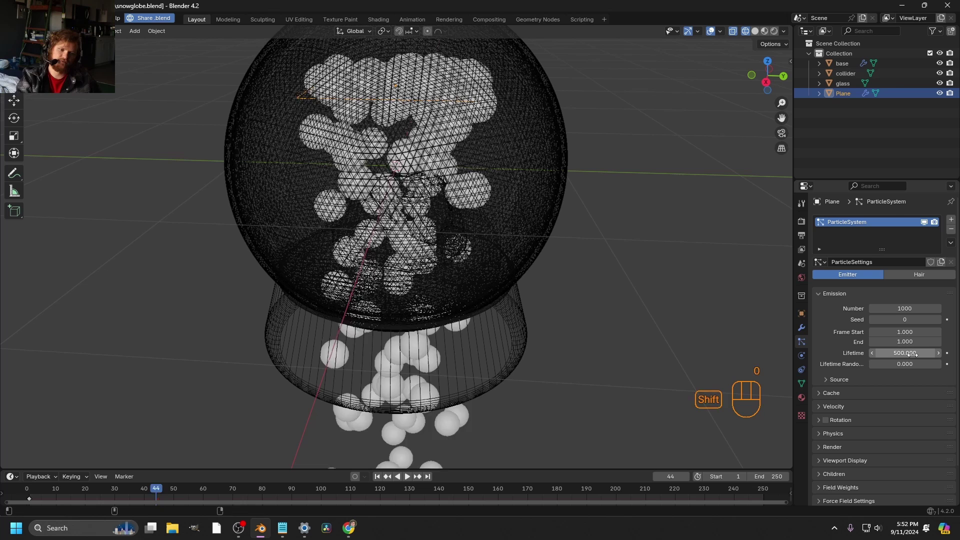
key(shift+Left)
key(space)
key(space)
key(shift+Left)
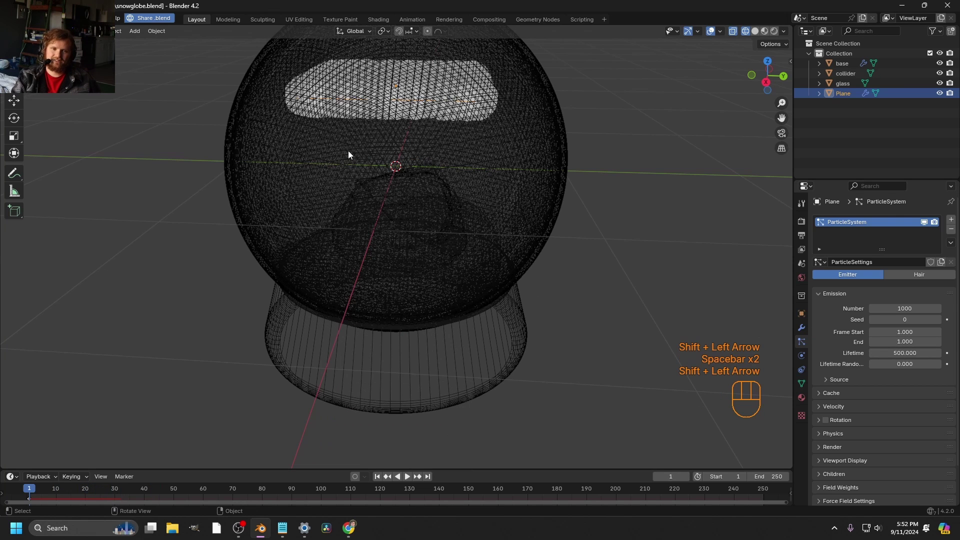
key(space)
key(space)
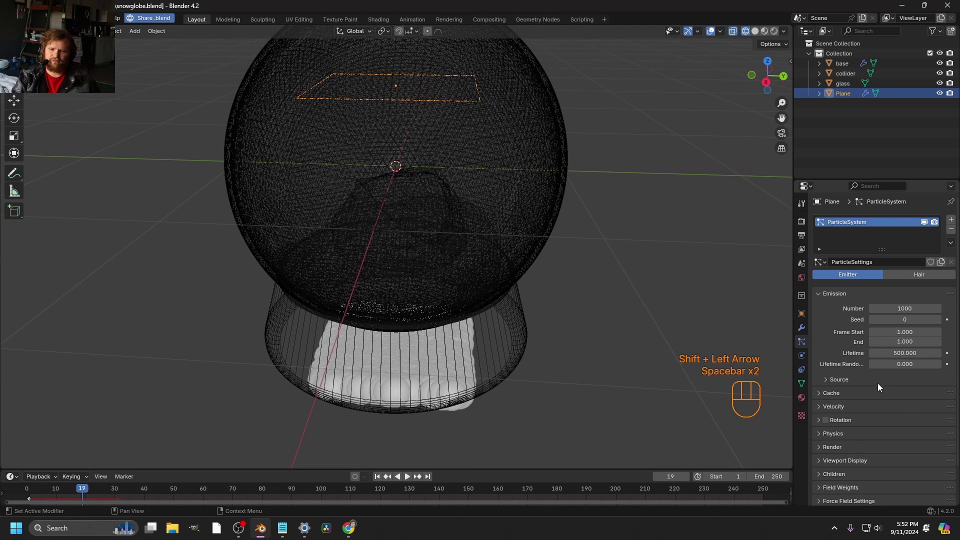
- Try a Drag force of 1 on the particles, replay the simulation, and set Drag back to 0
scroll(861, 386, down, 2)
click(843, 391)
scroll(876, 400, down, 3)
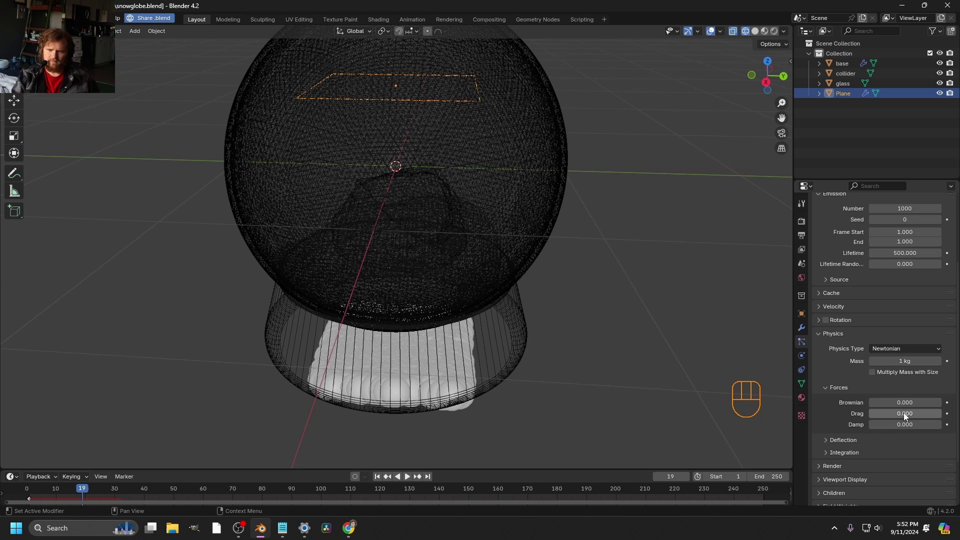
click(902, 413)
text(1)
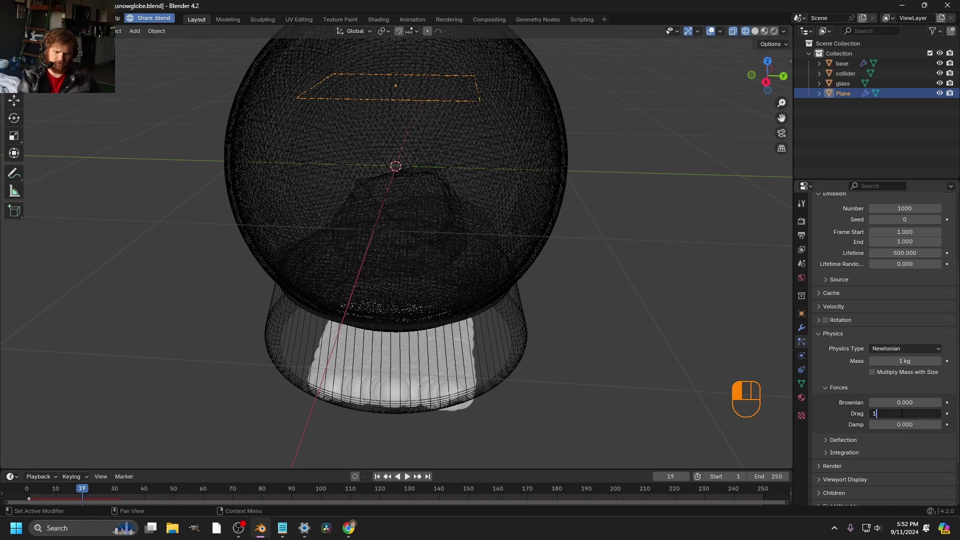
key(Return)
key(shift+Left)
key(space)
key(space)
click(902, 413)
text(0)
key(Return)
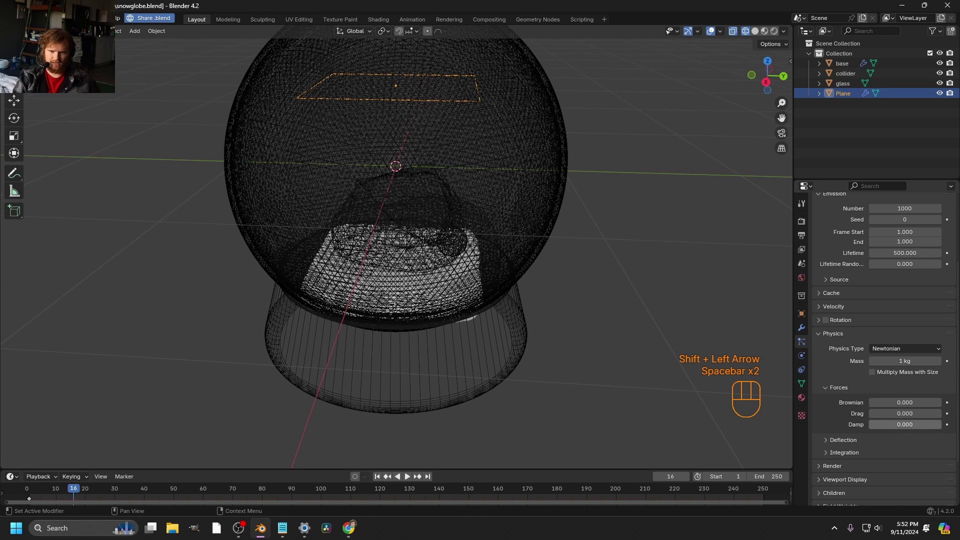
- Set the particles' Damp force to 1 and their velocity Randomize to 2, and replay the simulation
click(901, 424)
text(1)
key(Return)
key(shift+Left)
key(space)
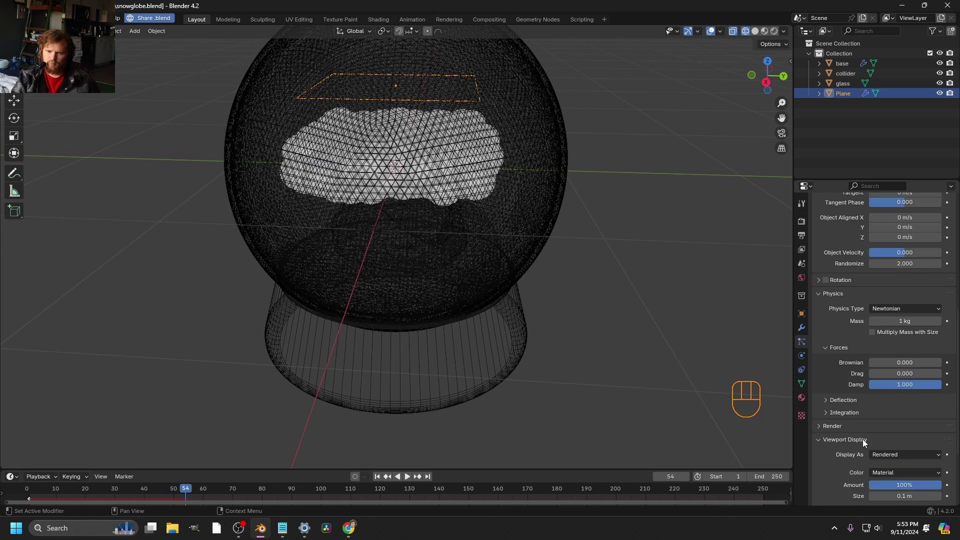
- Reduce the particles' viewport display size to 0.005 m and replay the simulation from the first frame in side view
scroll(863, 443, down, 3)
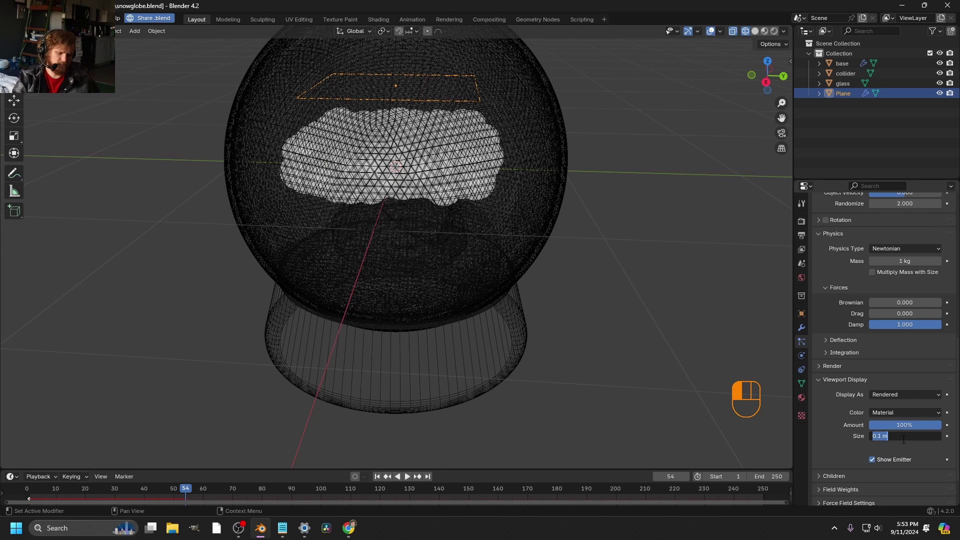
click(903, 436)
text(.01)
key(Return)
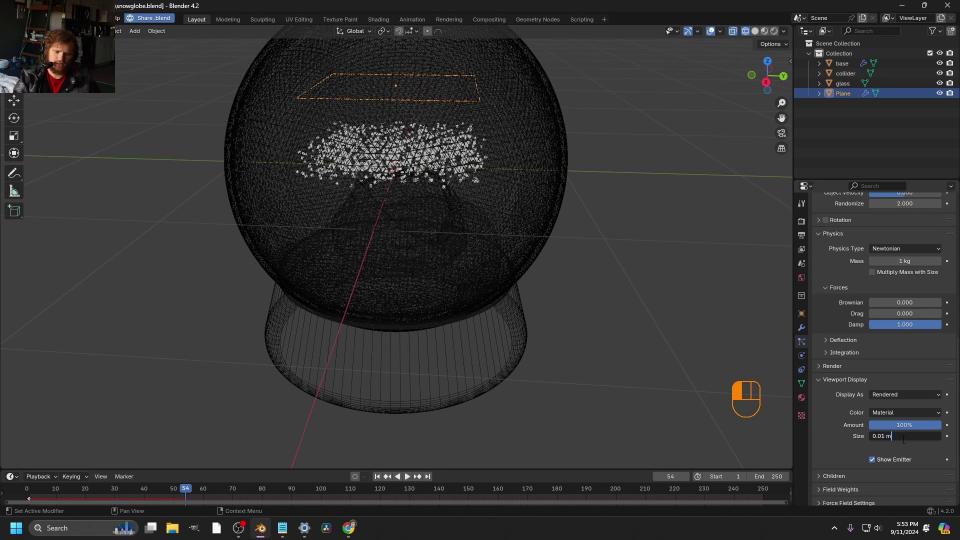
key(shift+Left)
key(space)
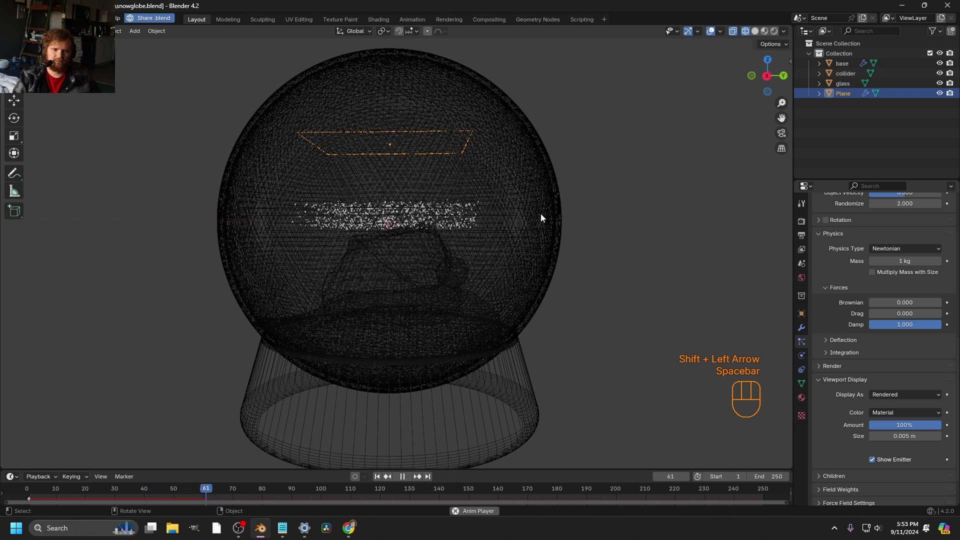
click(766, 75)
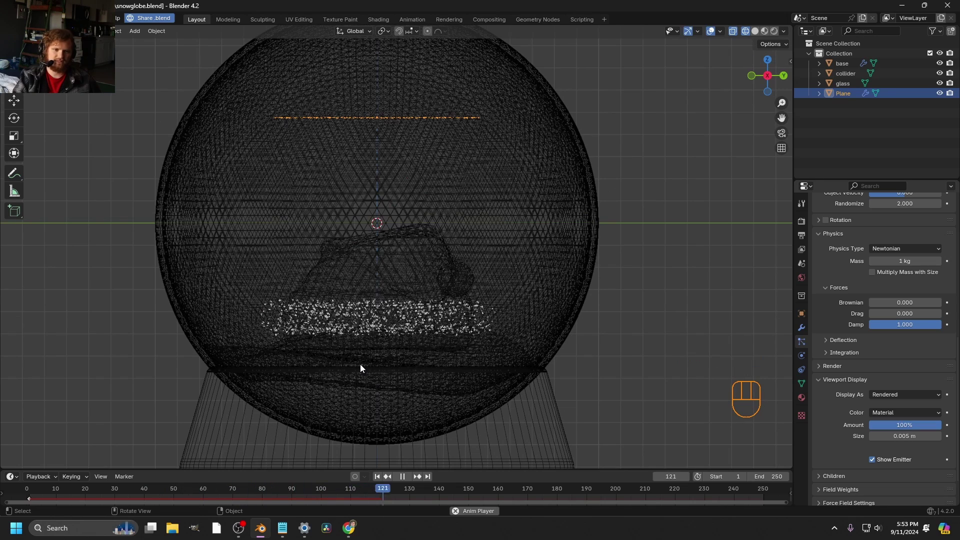
key(space)
key(shift+Left)
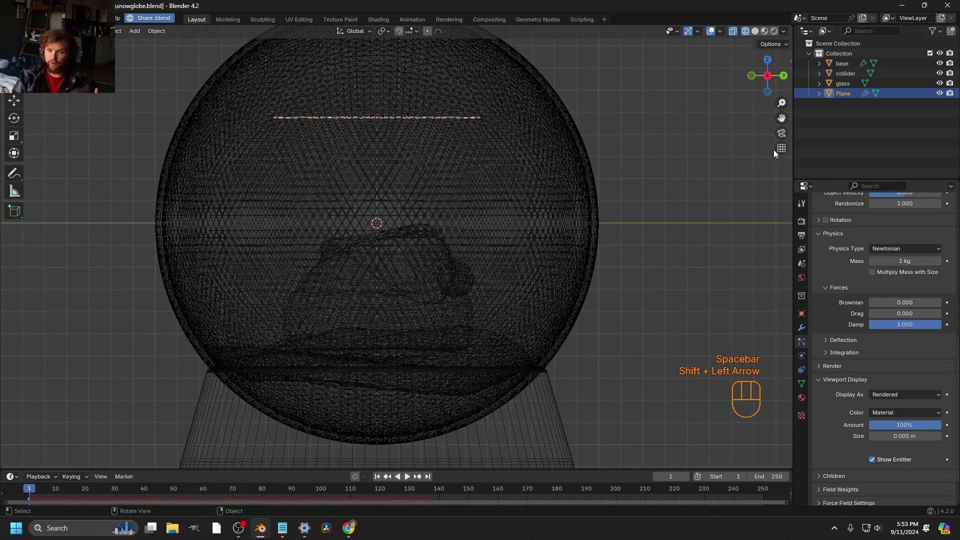
- Enable Collision physics on the collider object and replay the simulation to check the particles against it
click(842, 74)
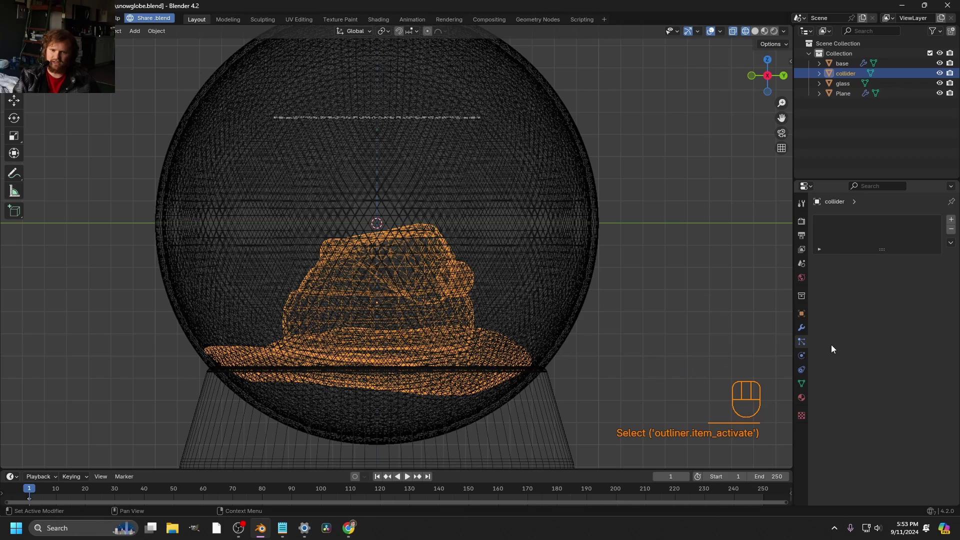
click(802, 355)
click(857, 230)
key(shift+Left)
key(space)
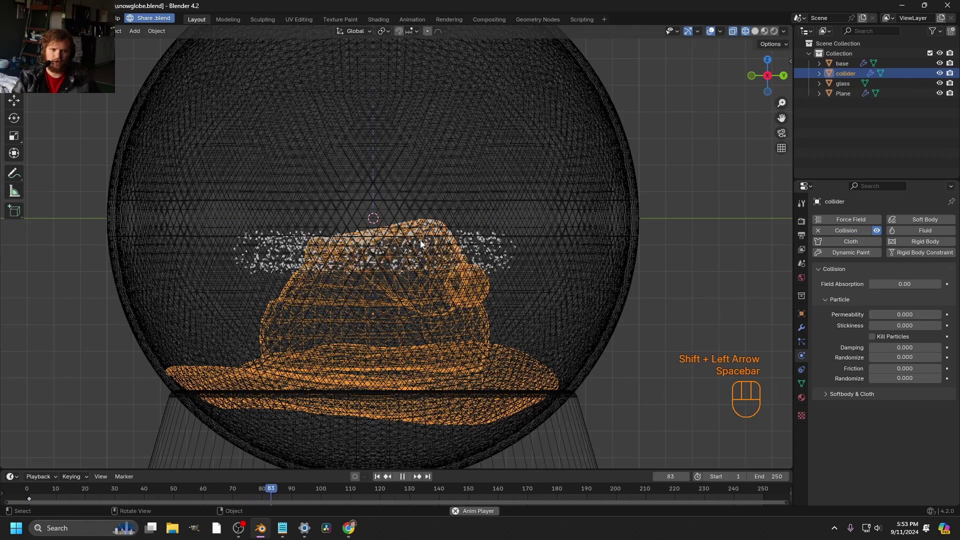
mouse_move(400, 240)
middle_down()
mouse_move(429, 263)
mouse_move(412, 249)
middle_up()
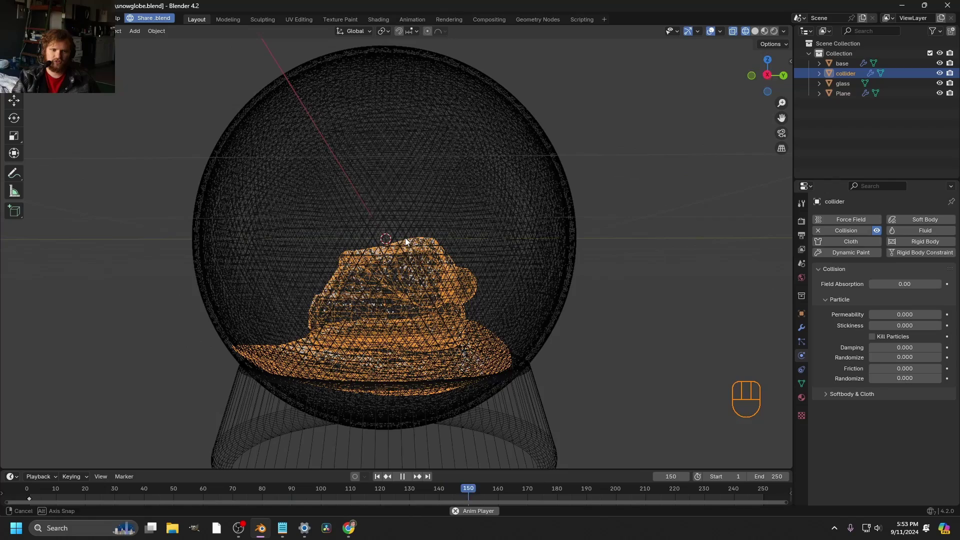
- Try moving the collider in side view while the simulation plays, and undo the move
click(766, 76)
shift+middle_drag(475, 280, 480, 181)
key(g)
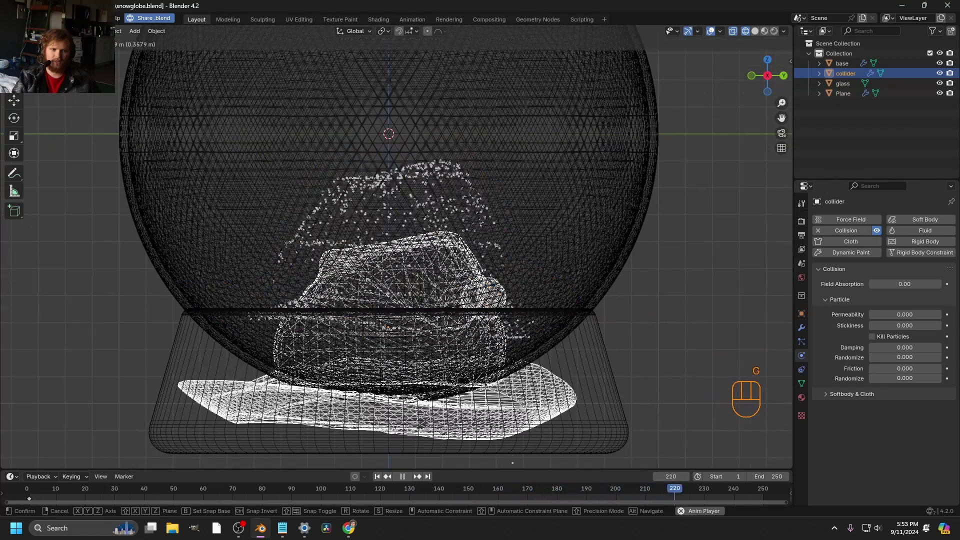
key(space)
key(ctrl+z)
- Set the collider's collision Damping to about 0.571 with Randomize 0.252, and Friction to about 0.231 with Randomize 0.190
shift+middle_drag(502, 255, 502, 323)
drag(906, 368, 925, 368)
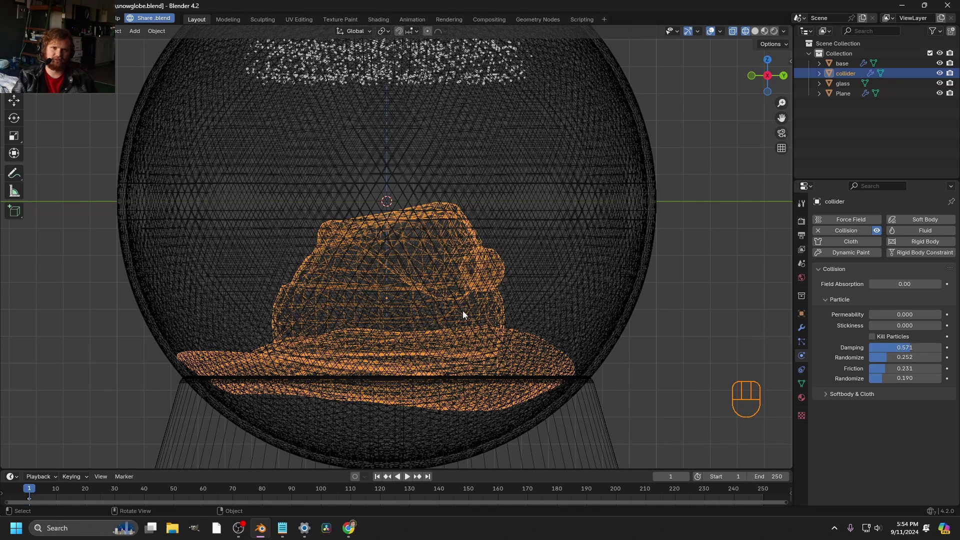
- Enable Collision on the glass with Damping about 0.354 and Randomize about 0.177, and check the playing simulation from different angles
scroll(597, 169, down, 1)
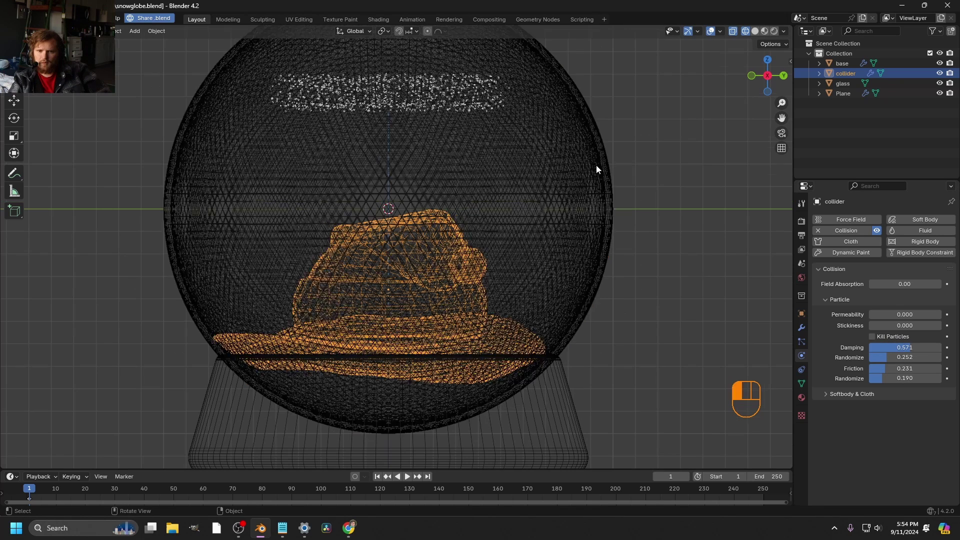
click(596, 169)
click(857, 230)
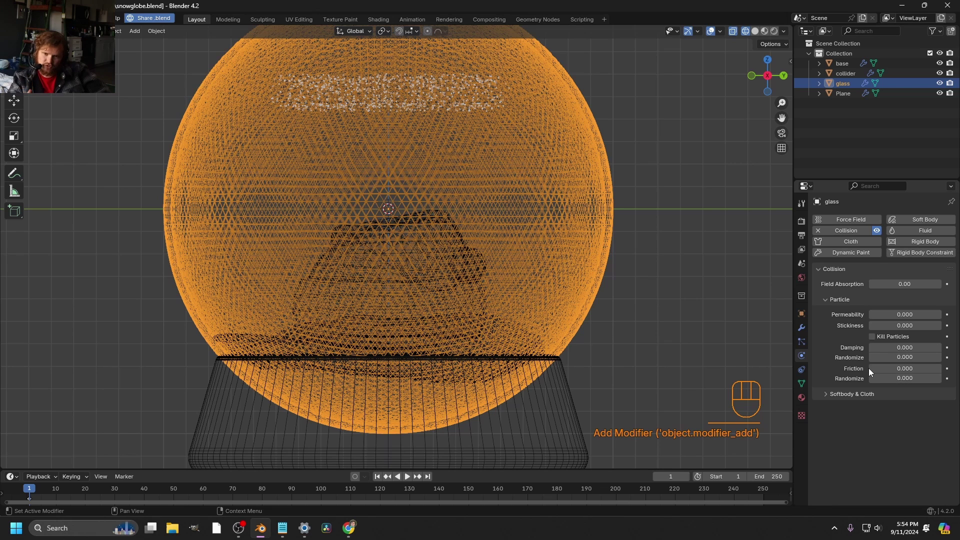
mouse_move(876, 350)
mouse_down()
mouse_move(895, 350)
mouse_move(883, 357)
mouse_up()
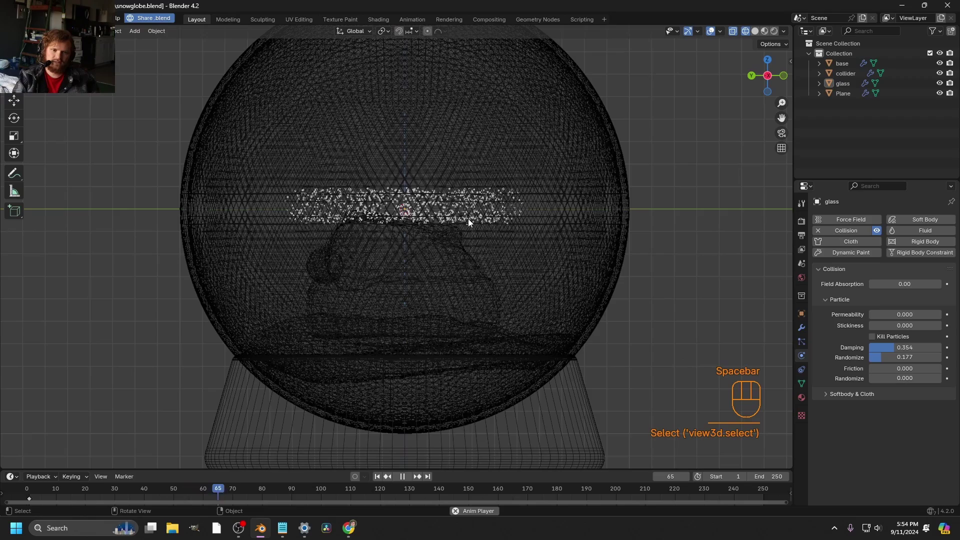
middle_drag(468, 218, 406, 272)
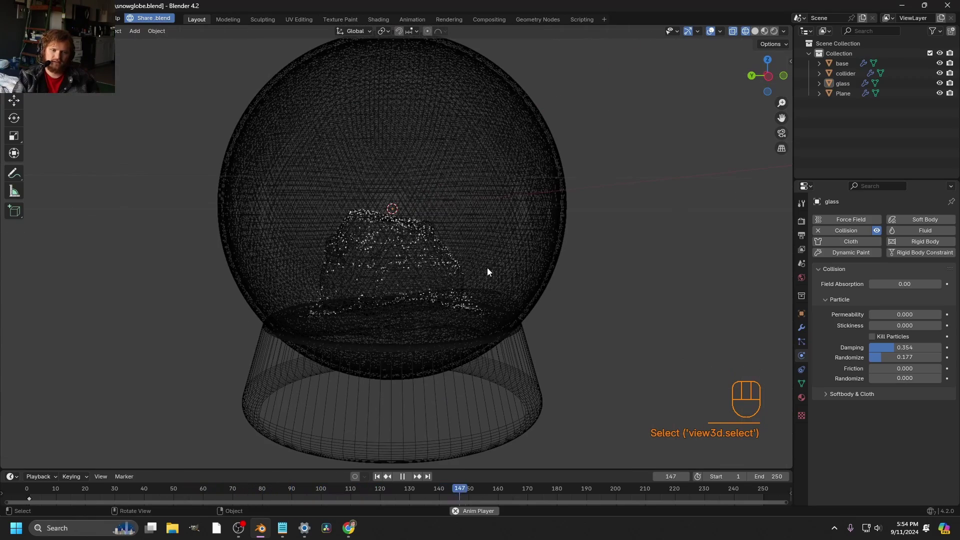
middle_drag(487, 268, 458, 266)
- Try moving the glass and the emitter plane separately while the simulation plays
key(g)
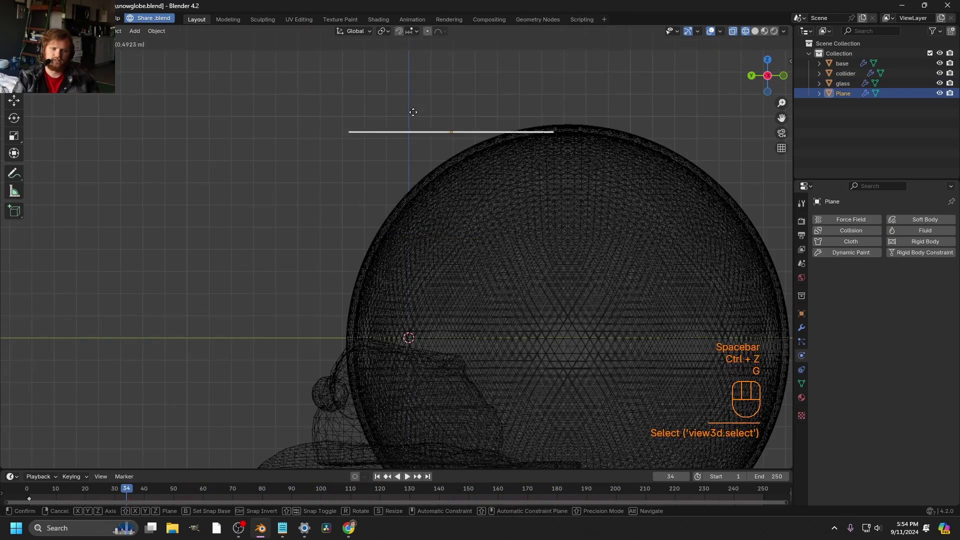
click(482, 113)
key(space)
key(space)
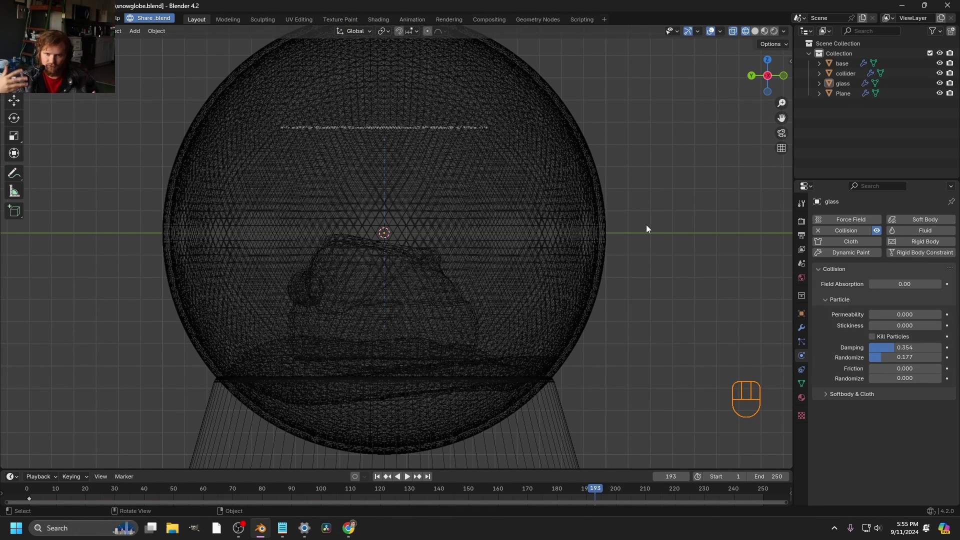
- Switch to solid shading, add a plain axes empty at the globe's centre, and parent all objects to it
scroll(646, 229, down, 4)
click(755, 31)
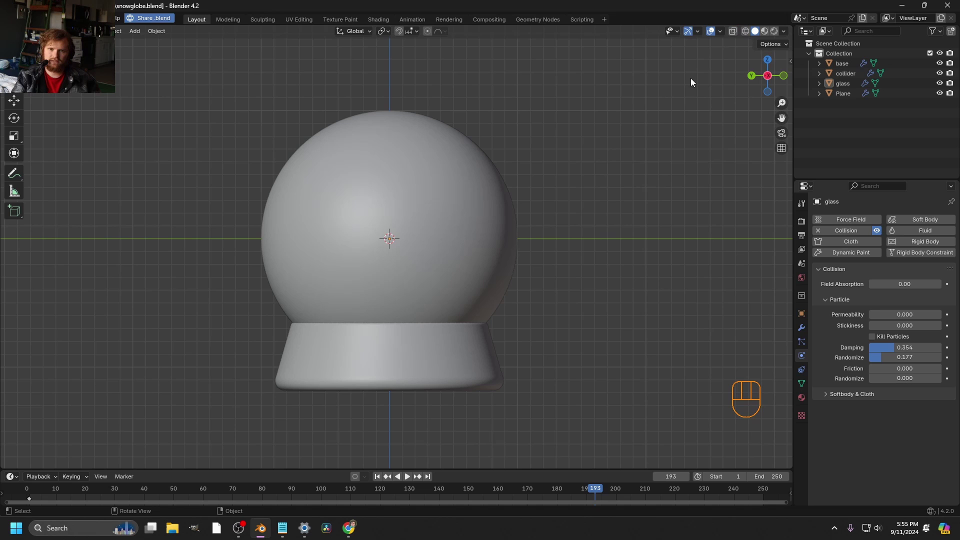
key(shift+a)
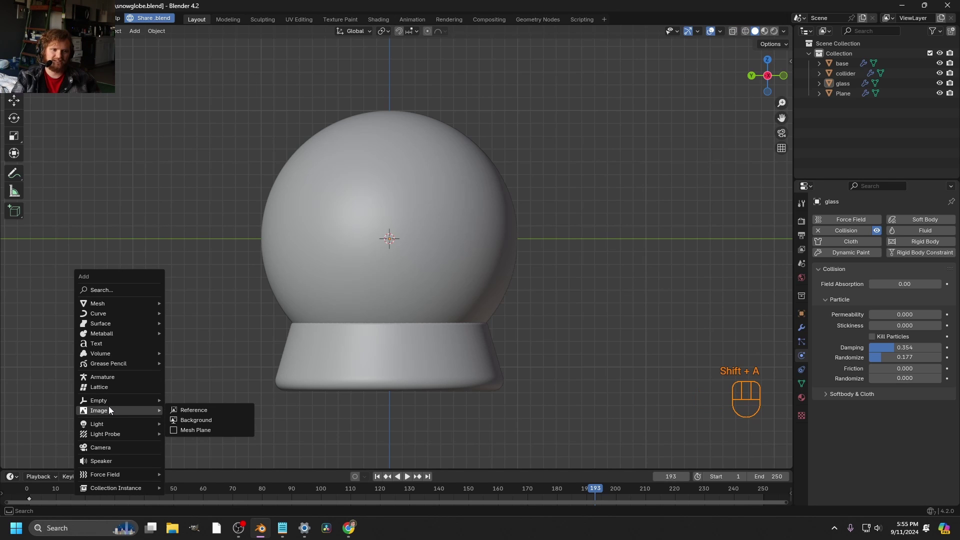
mouse_move(109, 400)
click(194, 400)
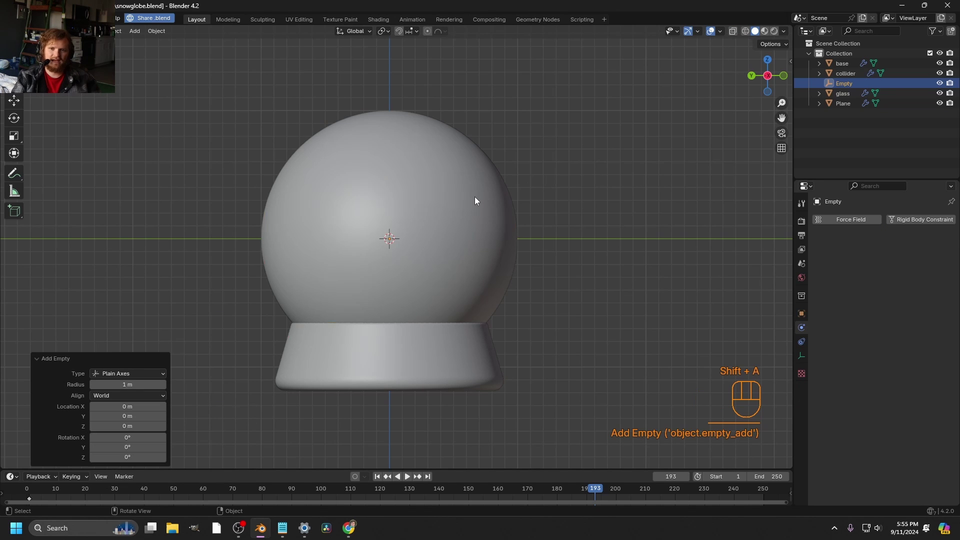
key(a)
key(ctrl+p)
click(352, 211)
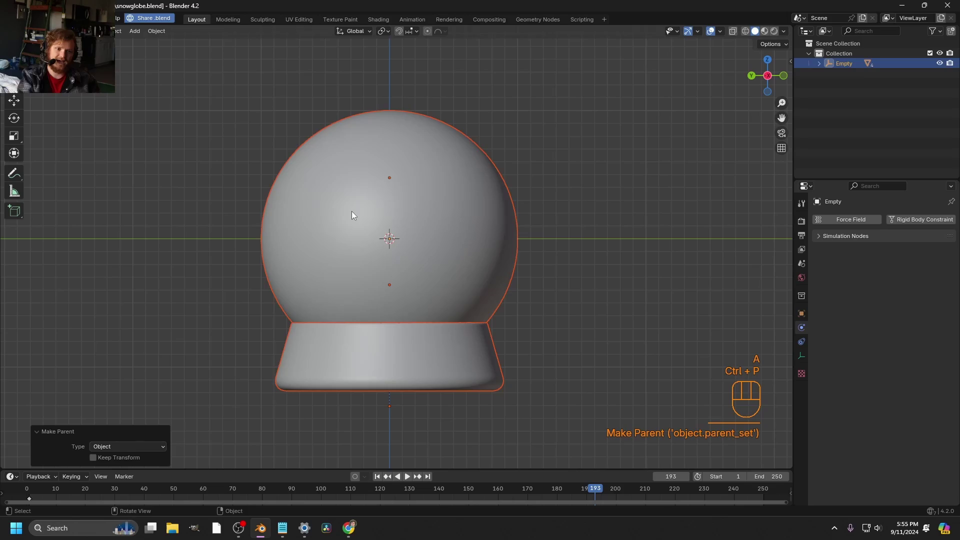
- Show the scene in wireframe, select the parent empty, and play back its movement to check how the snow reacts
key(shift+z)
click(852, 64)
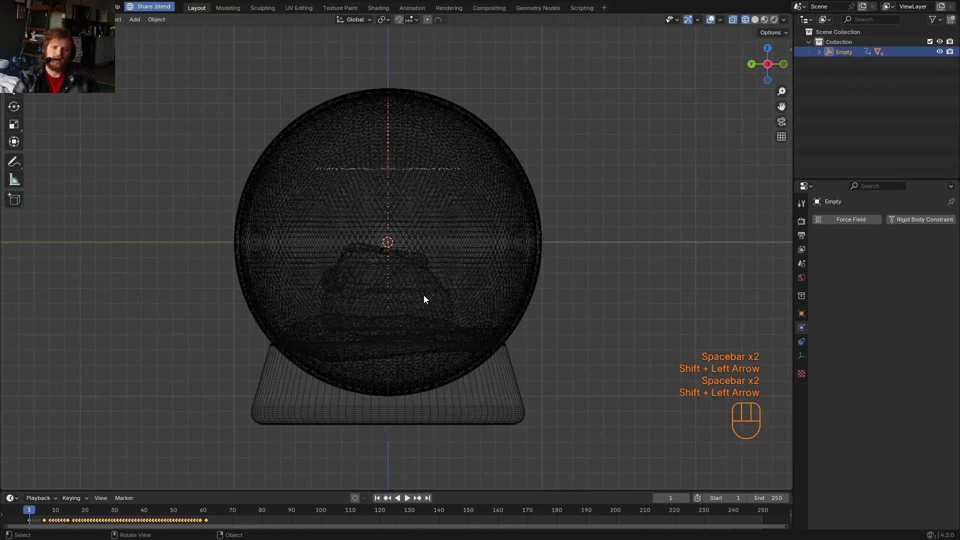
key(space)
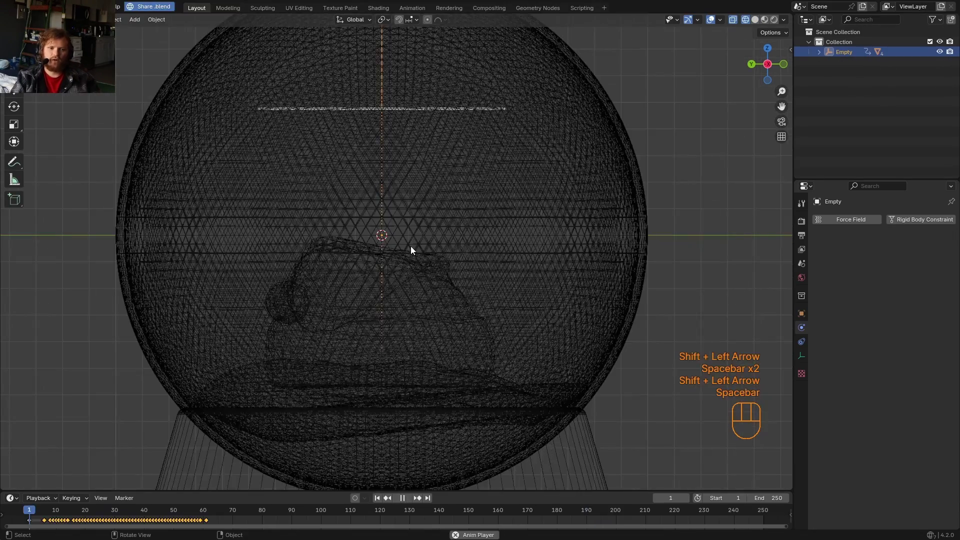
key(space)
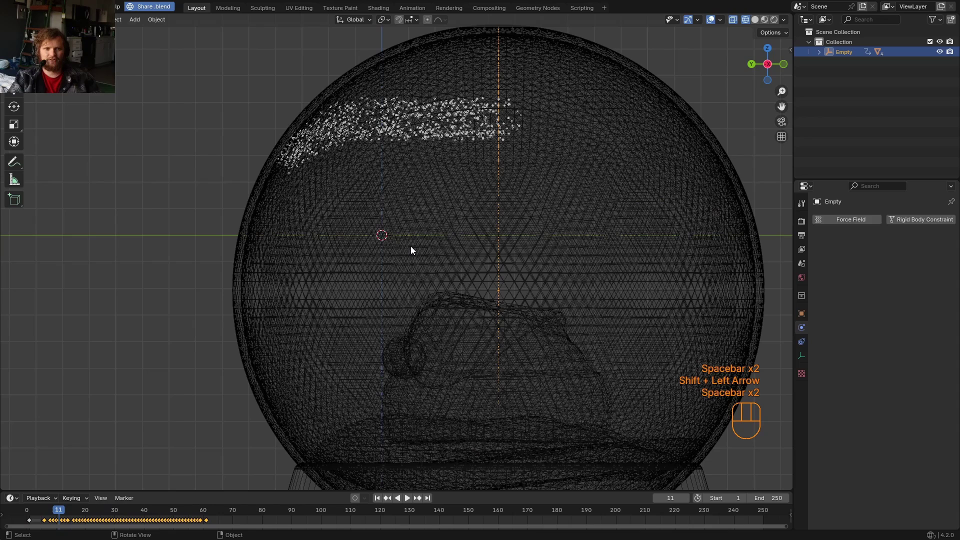
- Add a Turbulence force field in side view and replay the simulation from the first frame
click(766, 60)
key(shift+a)
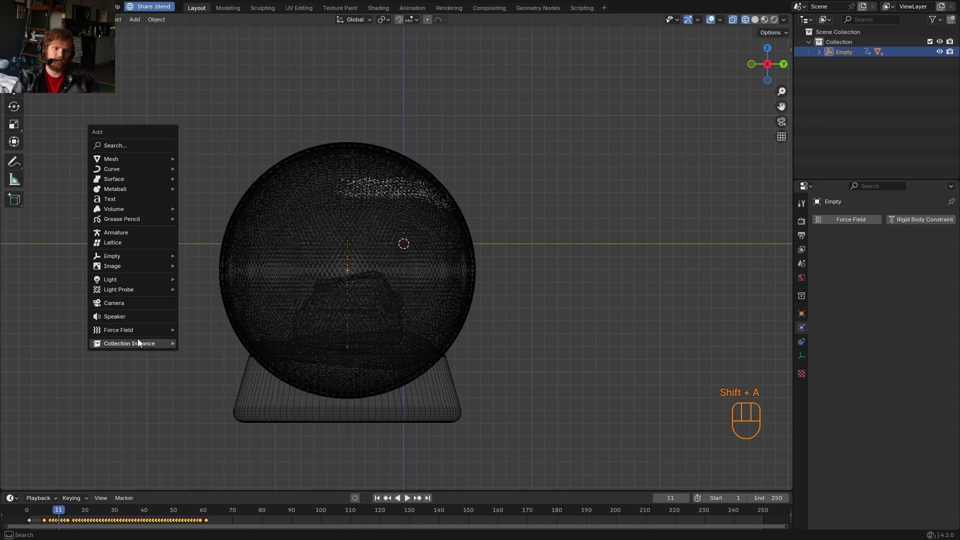
mouse_move(161, 332)
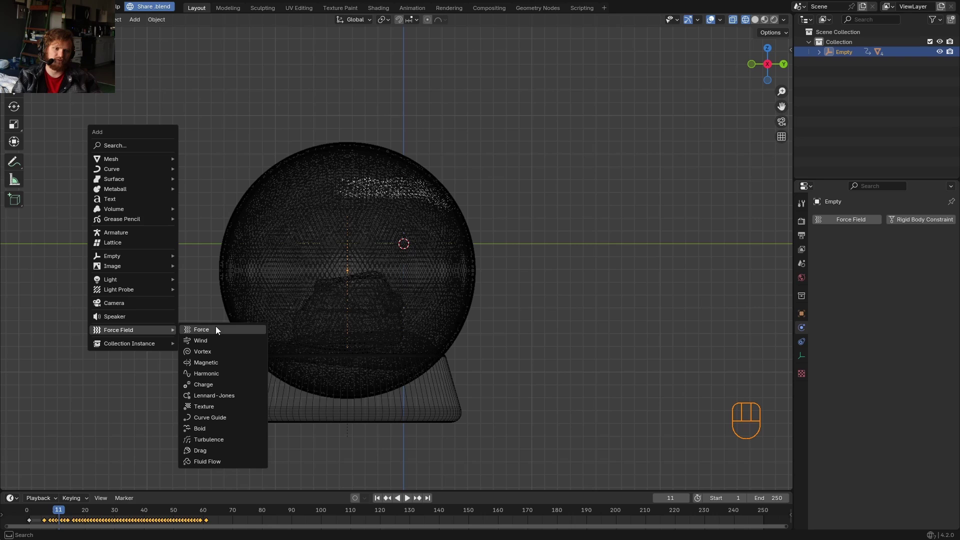
click(208, 439)
scroll(300, 386, up, 2)
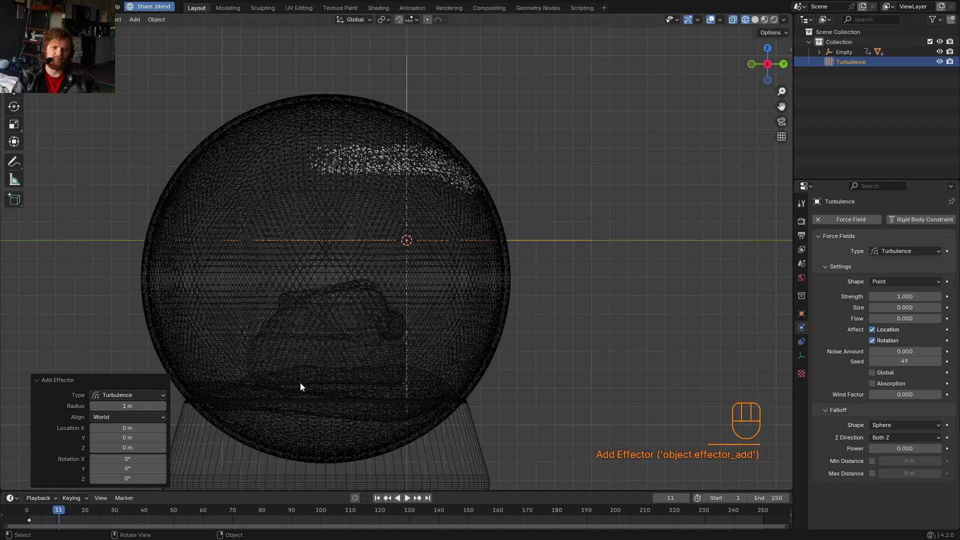
key(shift+Left)
key(space)
key(space)
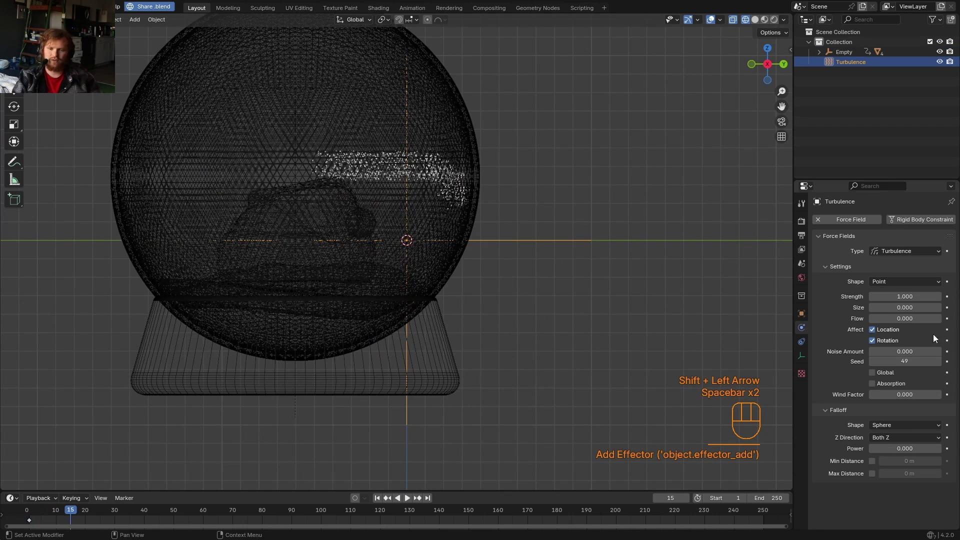
- Try a turbulence Strength of 100, set Strength and Noise Amount to 10 instead, and replay the simulation with each setup
click(909, 297)
text(100)
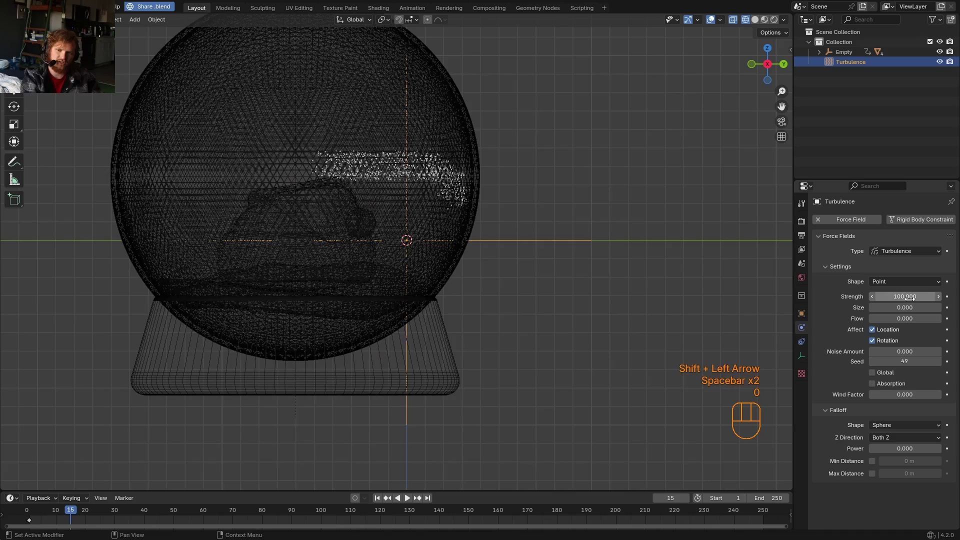
key(Return)
key(shift+Left)
key(space)
key(space)
key(shift+Left)
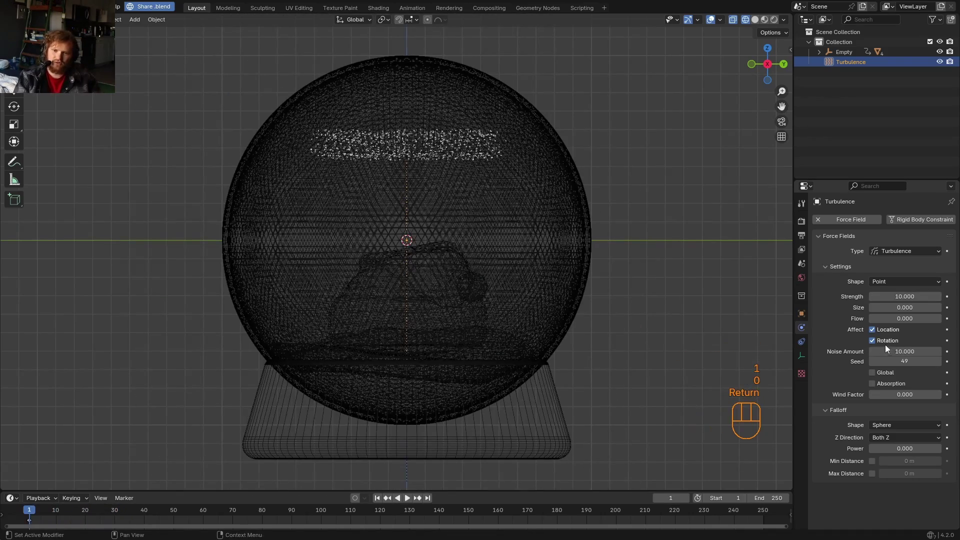
key(shift+Left)
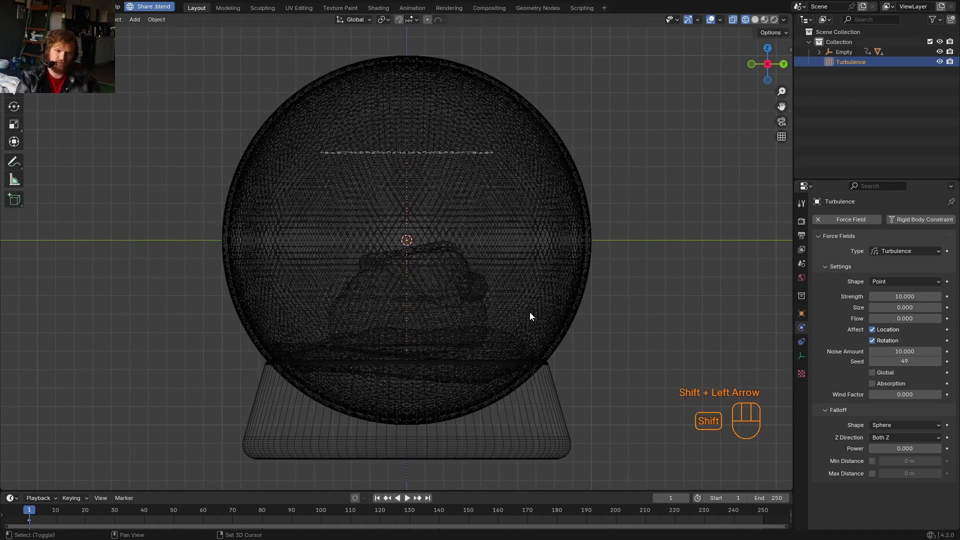
key(space)
key(space)
key(shift+Left)
- Try a turbulence Size of 10 and replay the simulation
drag(902, 308, 915, 308)
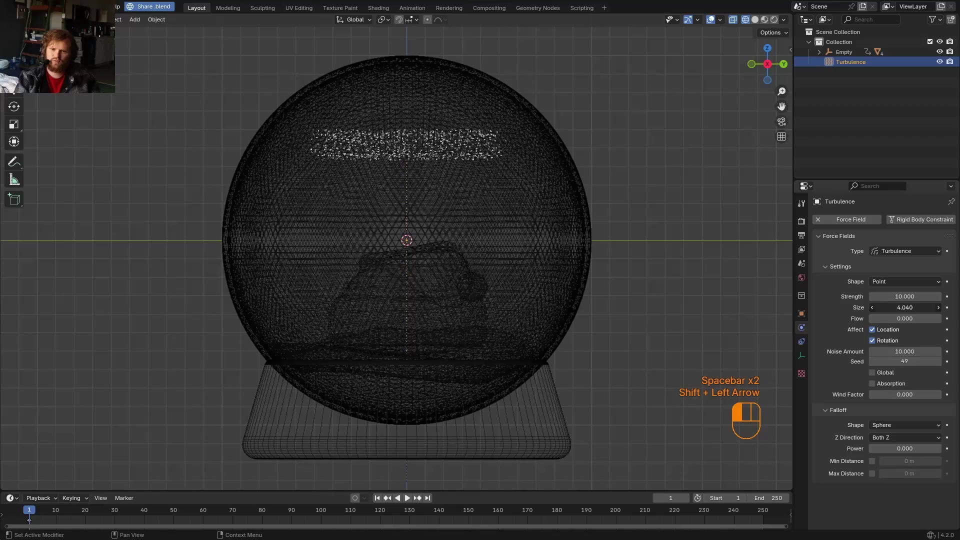
key(space)
key(space)
- Set the turbulence Size to 0.1 and replay the simulation while inspecting the snow from an angled view
double_click(909, 308)
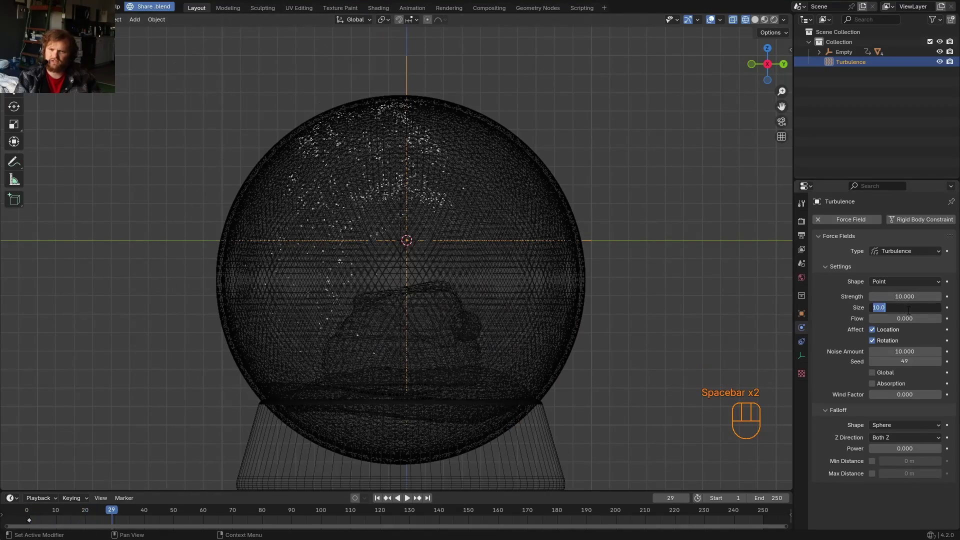
text(0.1)
key(Return)
key(shift+Left)
key(space)
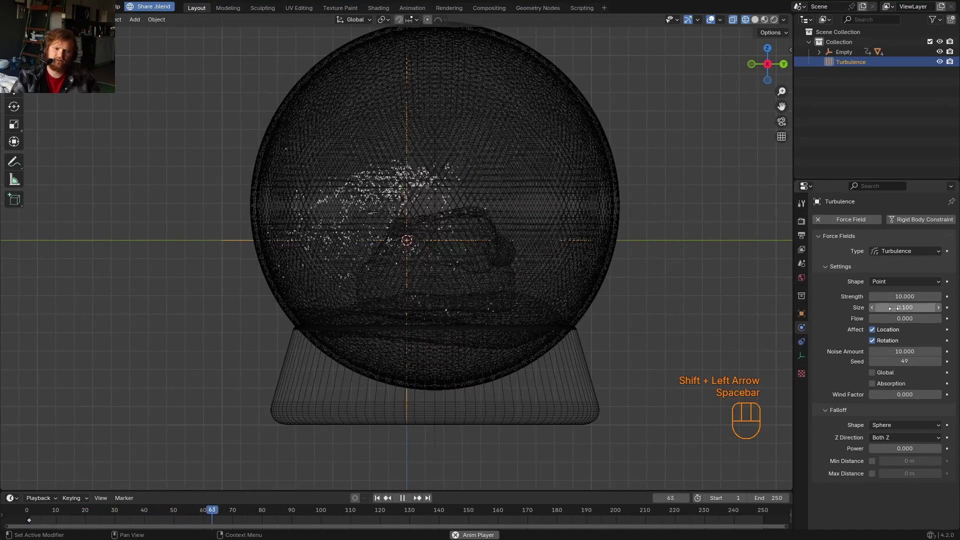
key(space)
middle_drag(548, 227, 435, 206)
key(space)
key(space)
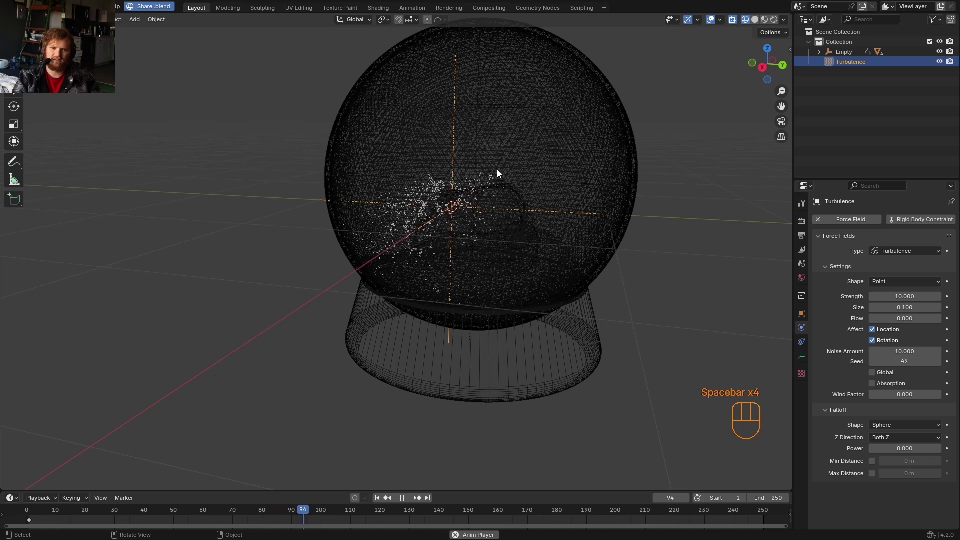
key(space)
key(space)
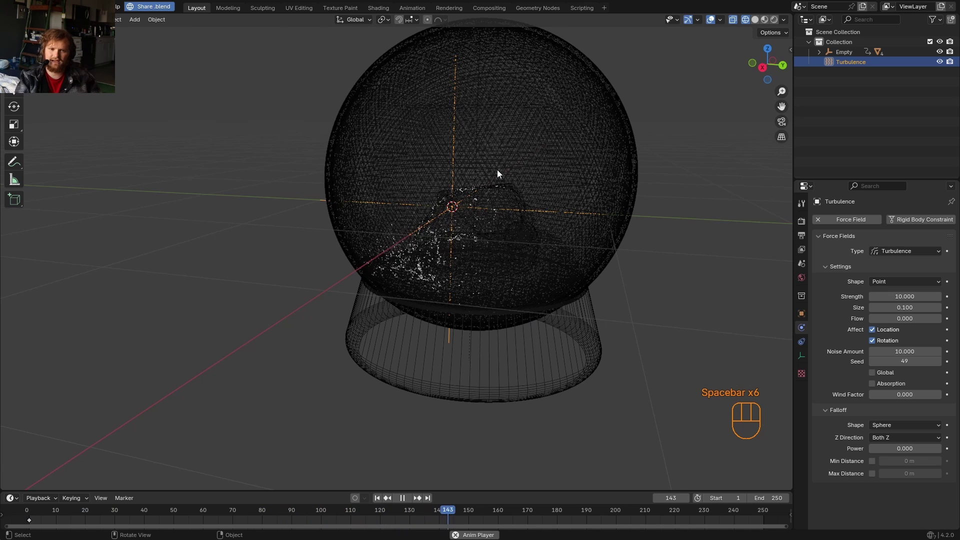
key(space)
- Return to the first frame in side view and delete all recorded movement keyframes of the parent empty
key(shift+Left)
click(762, 67)
click(844, 52)
drag(147, 489, 148, 457)
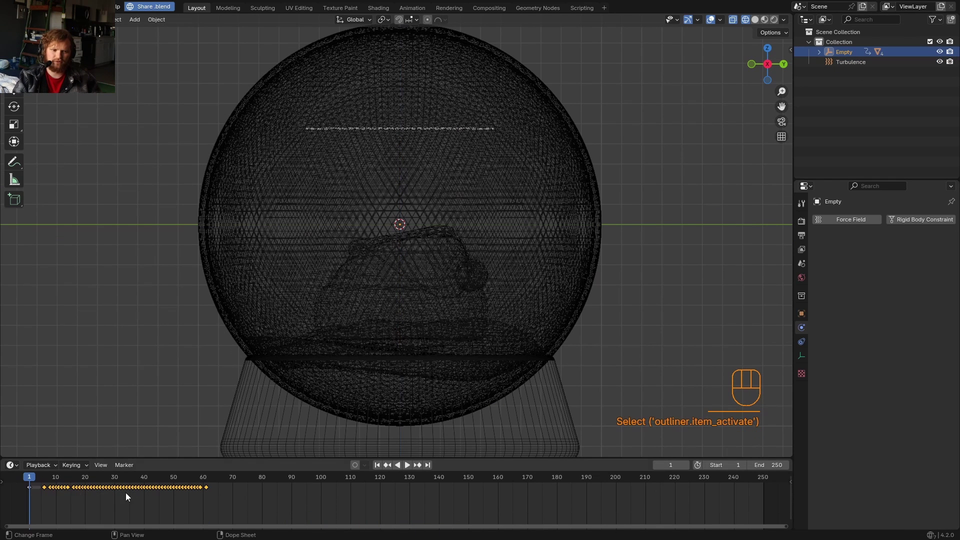
key(x)
click(115, 502)
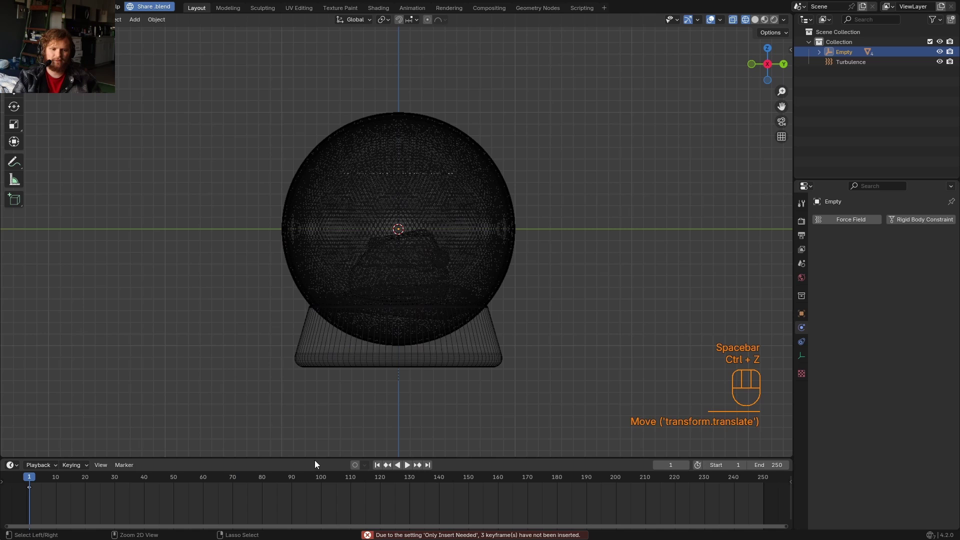
- Insert a transform keyframe on the parent empty at frame 1, and change the enlarged timeline area to the Graph Editor
drag(313, 458, 320, 426)
key(i)
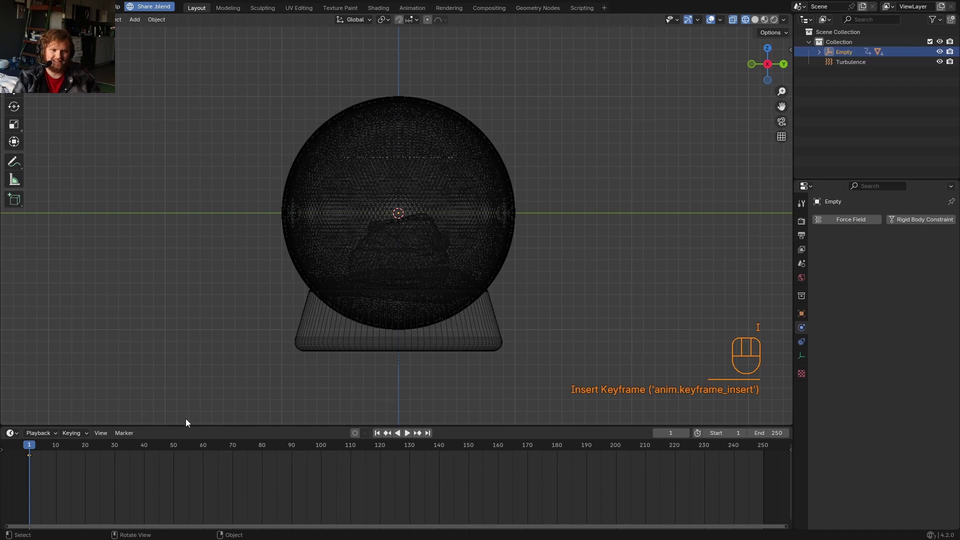
drag(188, 424, 192, 367)
click(11, 373)
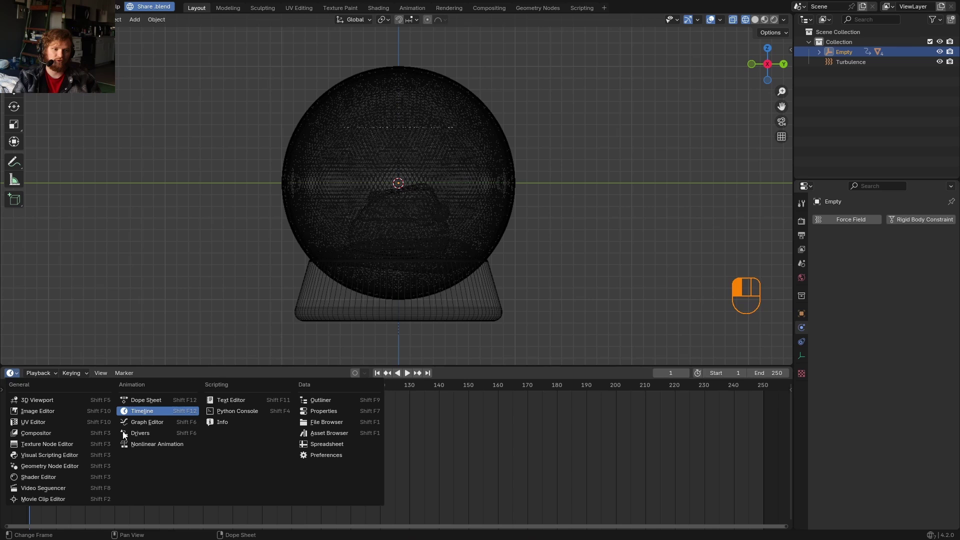
click(135, 424)
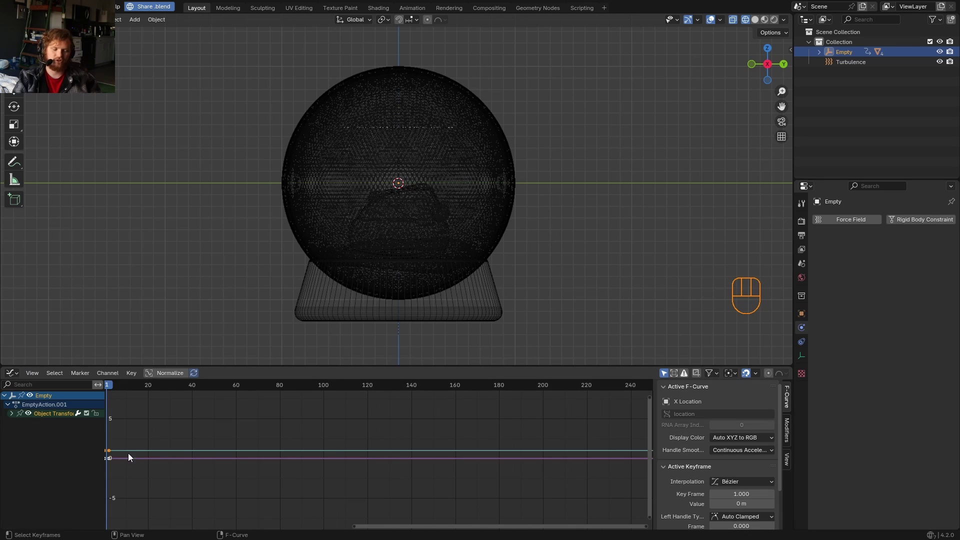
- Add a Noise modifier to the parent empty's Y Location curve and play the animation briefly
click(11, 414)
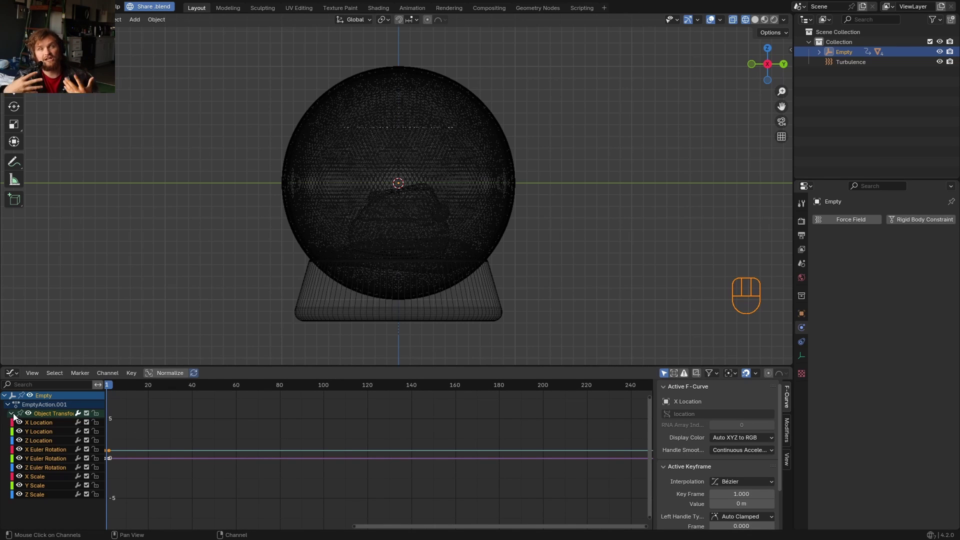
click(39, 423)
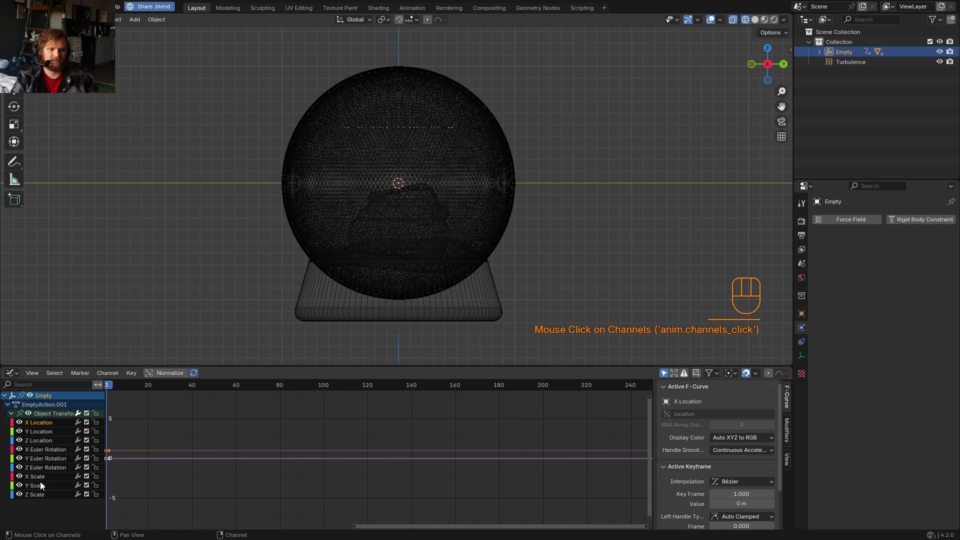
click(34, 466)
click(35, 431)
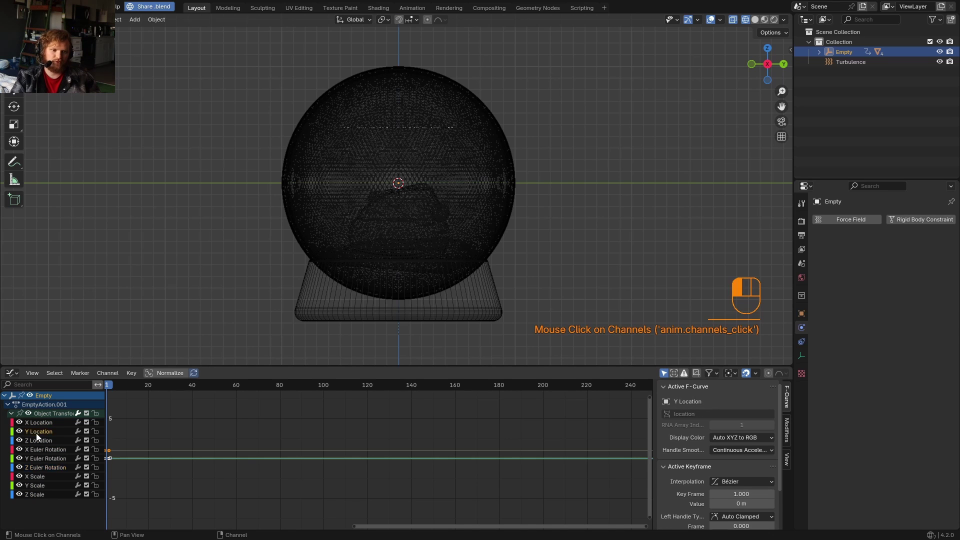
mouse_move(346, 190)
mouse_down()
mouse_move(607, 170)
mouse_move(365, 198)
mouse_up()
key(ctrl+z)
click(787, 430)
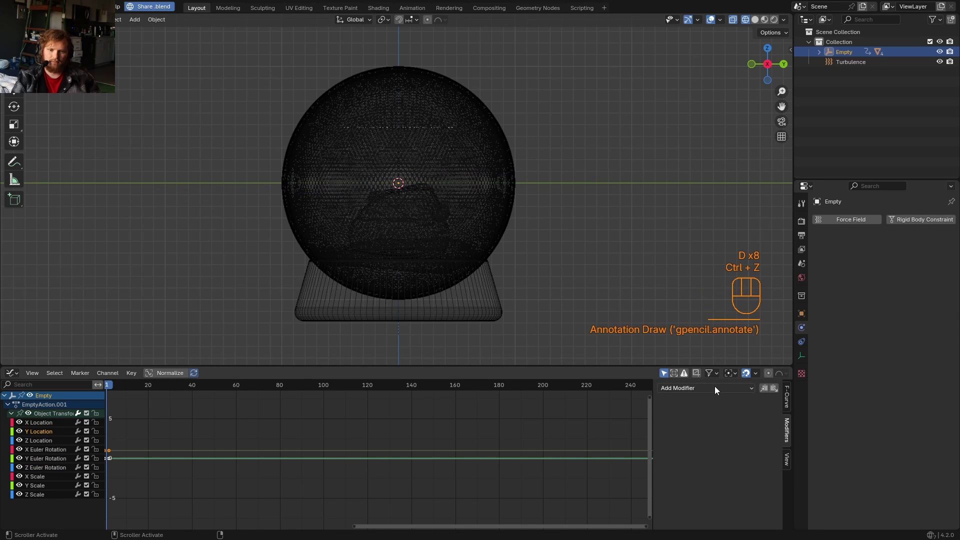
click(711, 388)
click(692, 443)
key(space)
key(space)
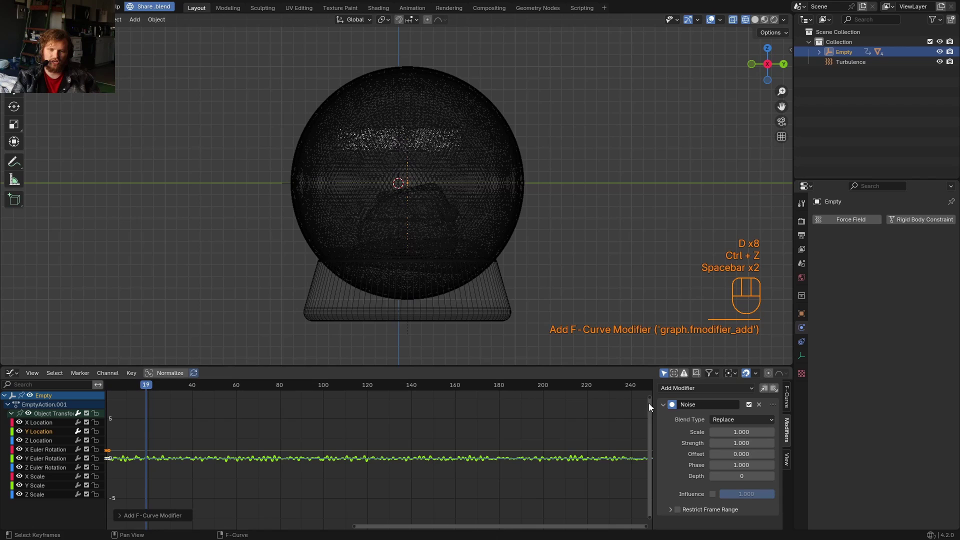
- Set the Y Location noise Scale to 20 and Depth to 1, and replay the animation from the first frame
drag(742, 432, 770, 432)
key(shift+Left)
key(space)
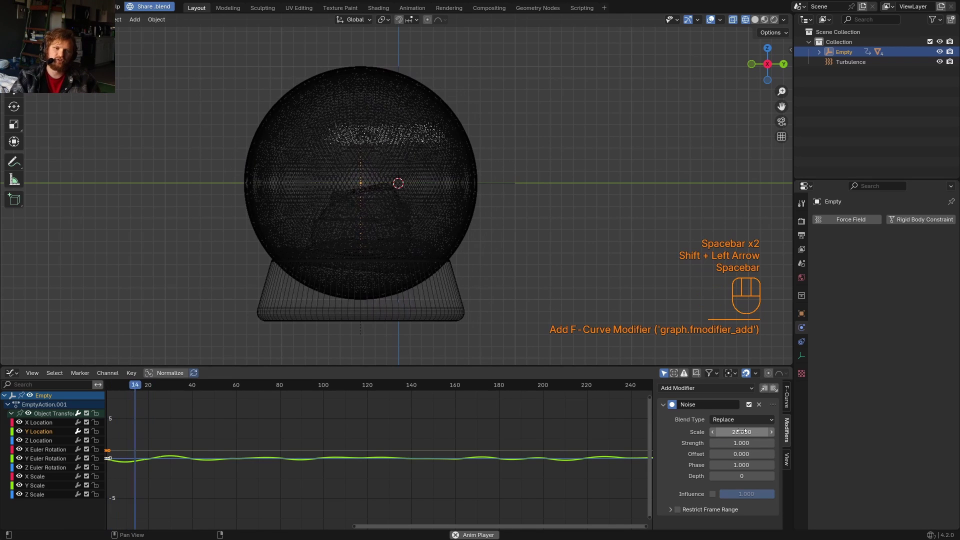
click(770, 478)
key(space)
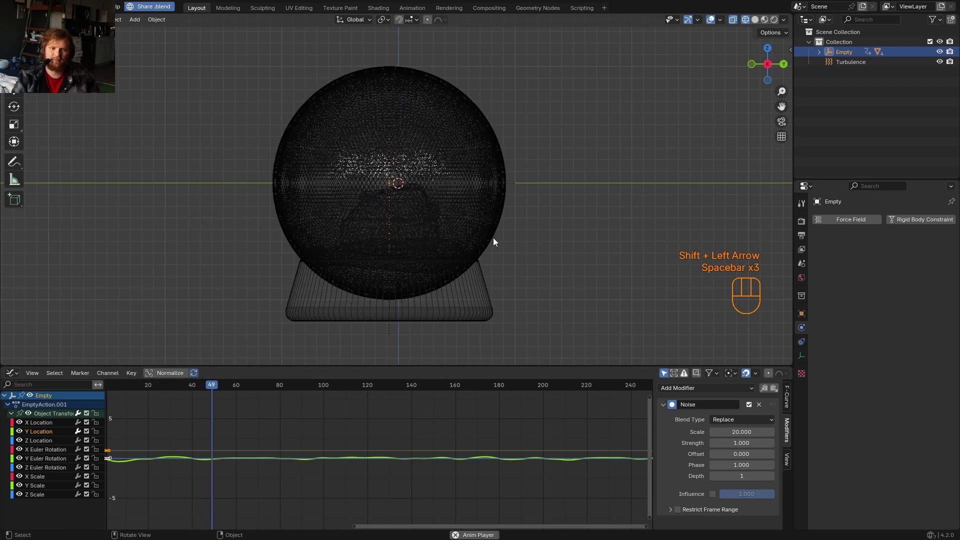
key(space)
- Turn on curve normalization and set the Y Location noise Scale to 40, keeping Depth at 1
scroll(351, 465, up, 3)
key(a)
scroll(170, 395, up, 2)
click(169, 373)
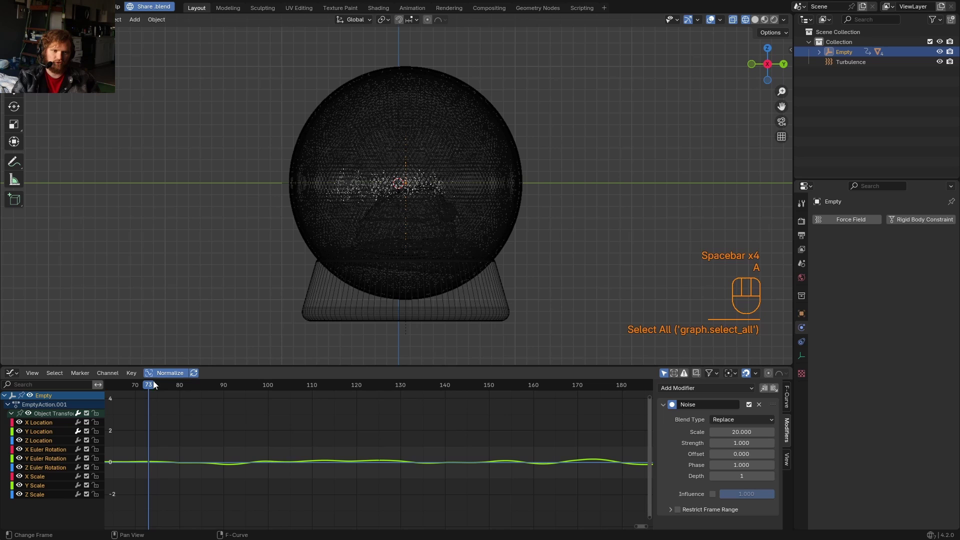
key(space)
key(space)
click(713, 477)
click(772, 478)
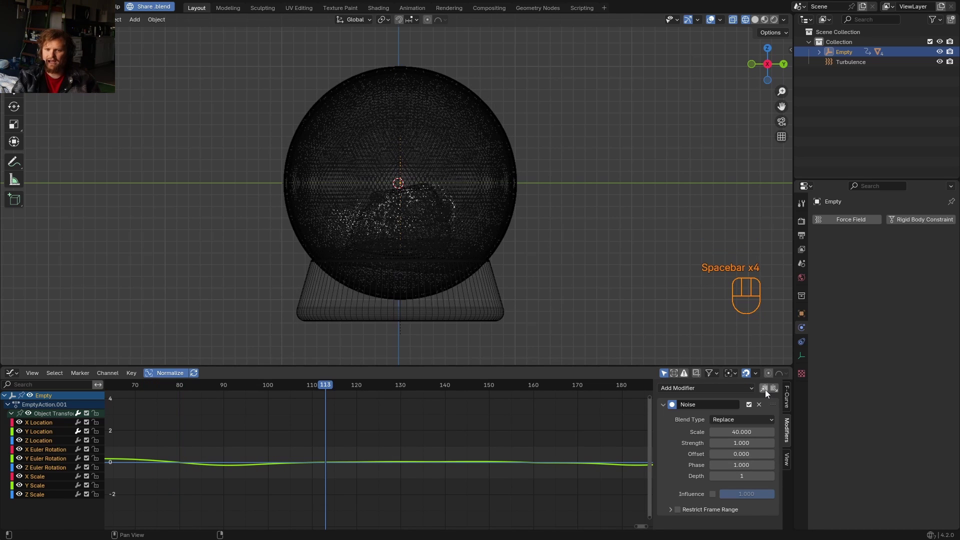
- Copy the Y Location noise modifier onto the Z Euler Rotation curve and play the animation from an angled view
click(765, 389)
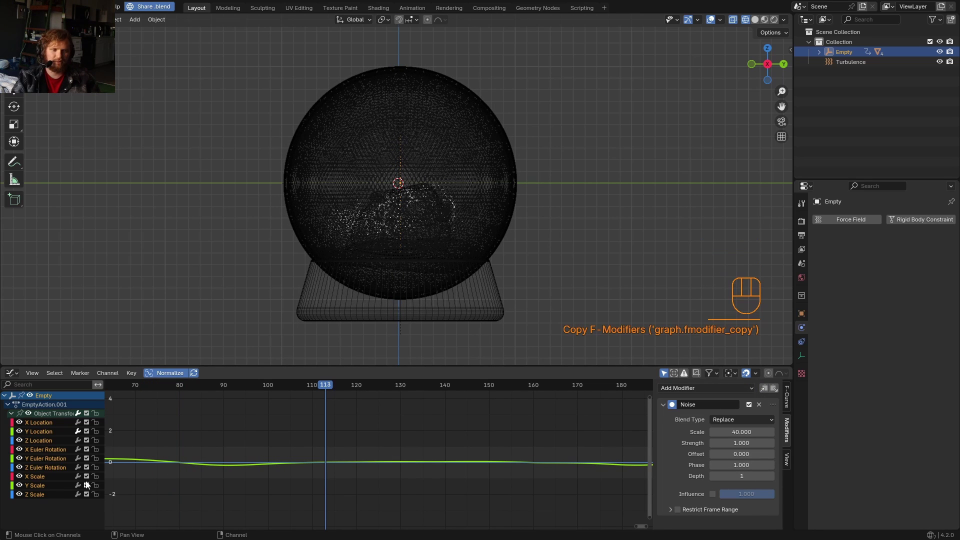
click(43, 450)
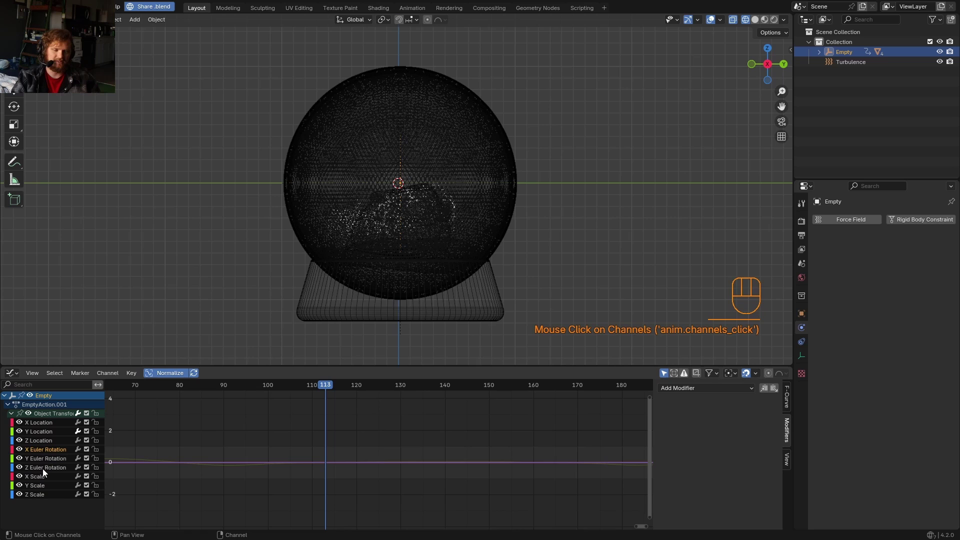
click(43, 468)
click(773, 388)
key(space)
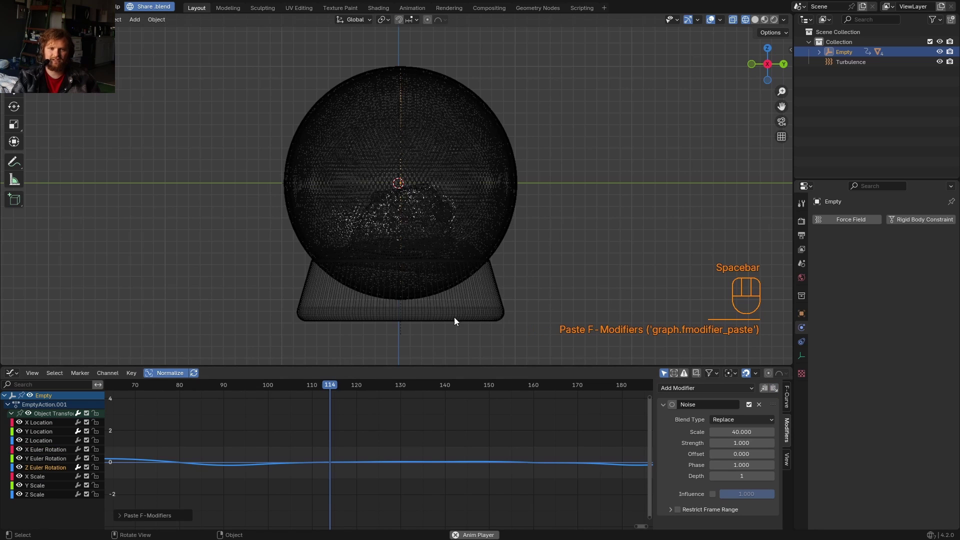
key(space)
middle_drag(454, 320, 412, 314)
key(space)
key(space)
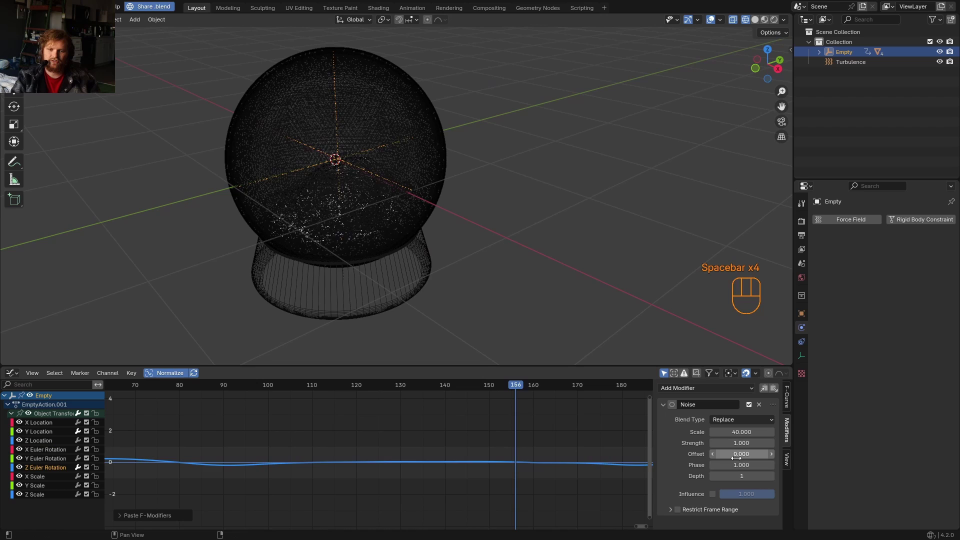
- Set the Z Euler Rotation noise Offset to 58.3 and play the animation
drag(737, 457, 800, 457)
scroll(351, 223, down, 3)
key(space)
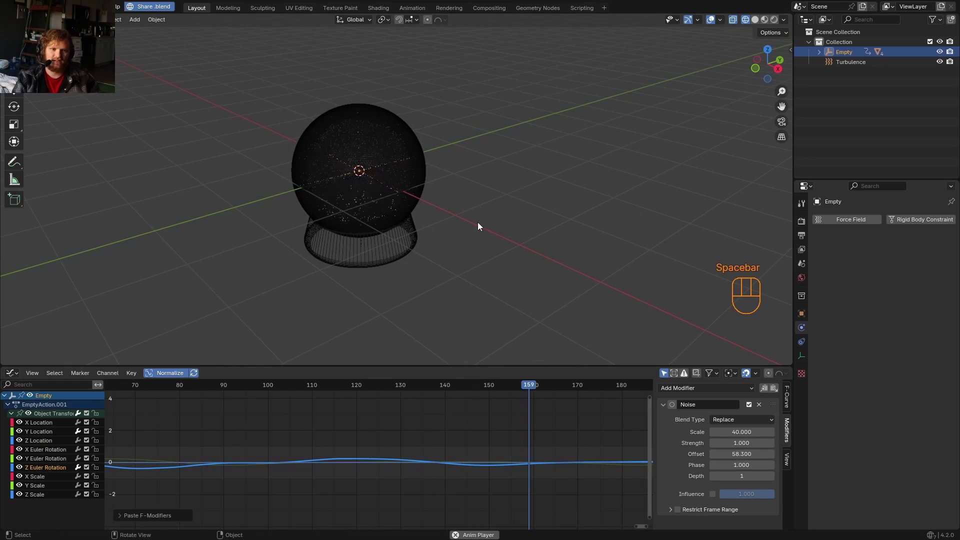
click(479, 222)
- Switch to solid shading and paste the noise modifier onto the X Euler Rotation curve with Offset 115.1 and Strength 1.5
scroll(466, 133, up, 3)
click(754, 20)
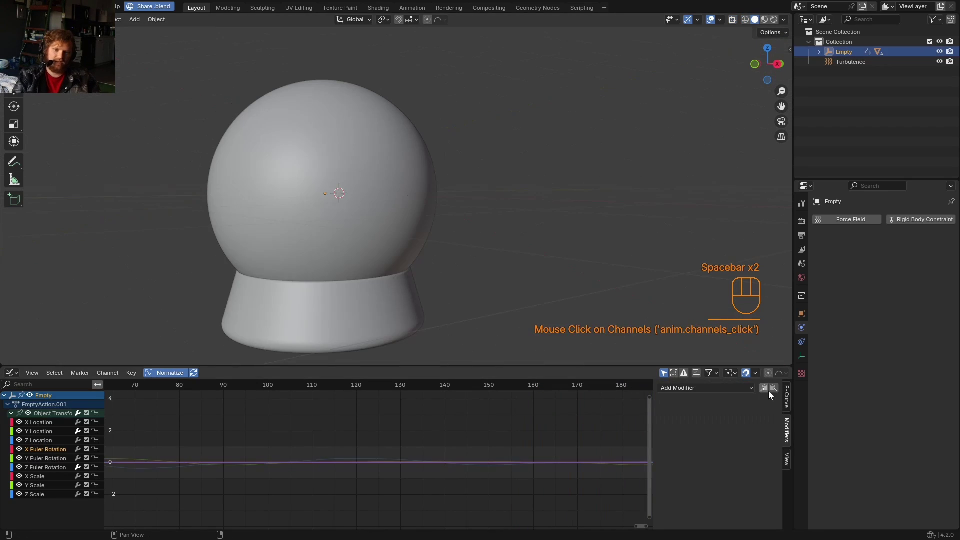
click(773, 388)
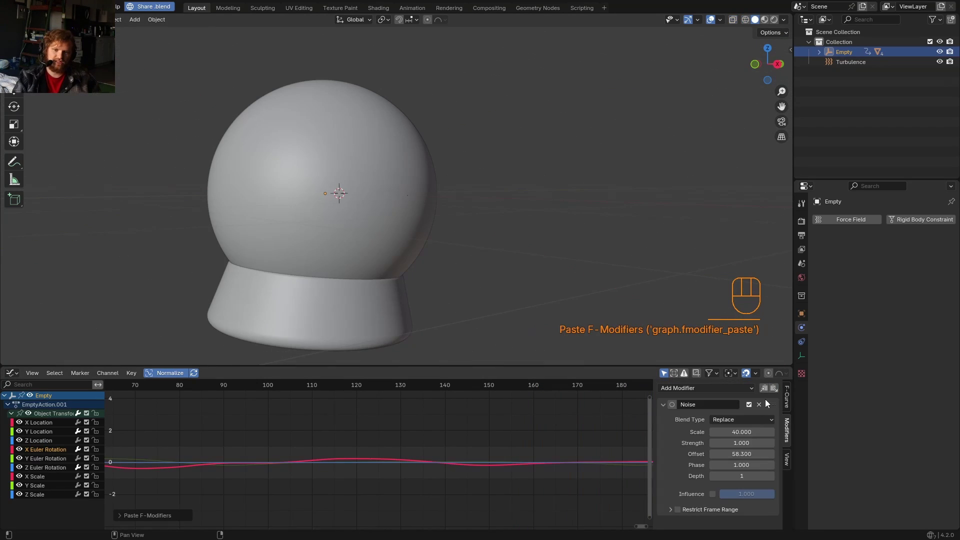
drag(734, 456, 798, 456)
click(737, 444)
text(1.5)
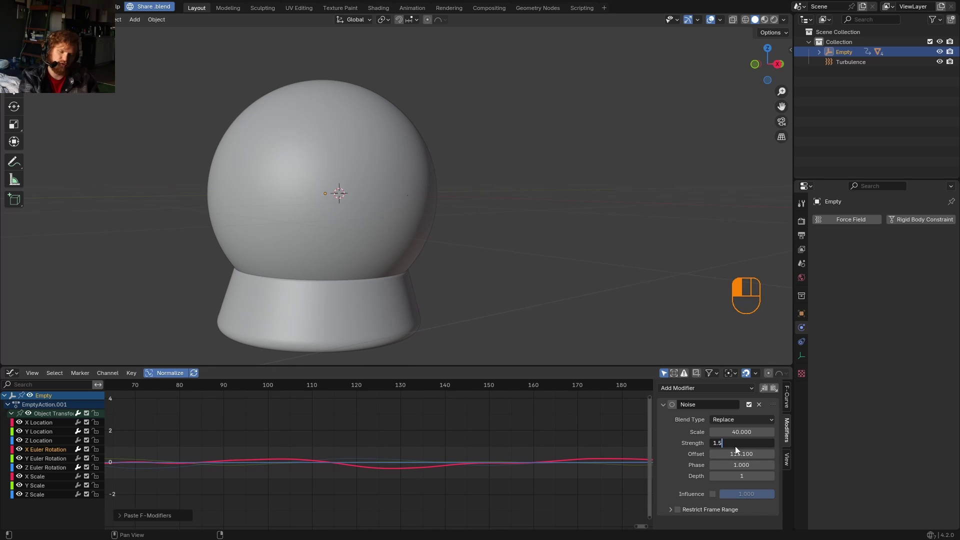
key(Return)
- Replay the simulation from the first frame and examine the snow's motion up close in side view
key(shift+Left)
key(space)
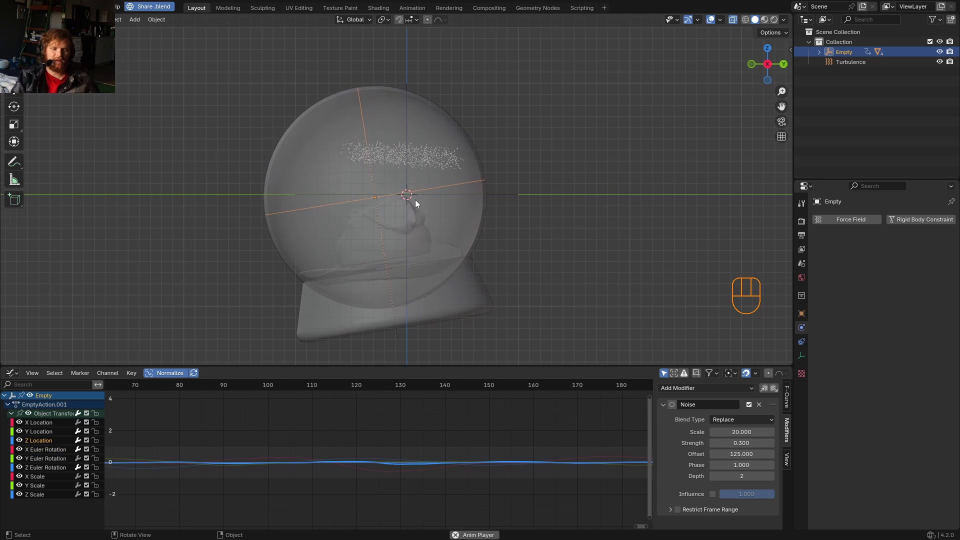
scroll(422, 210, up, 3)
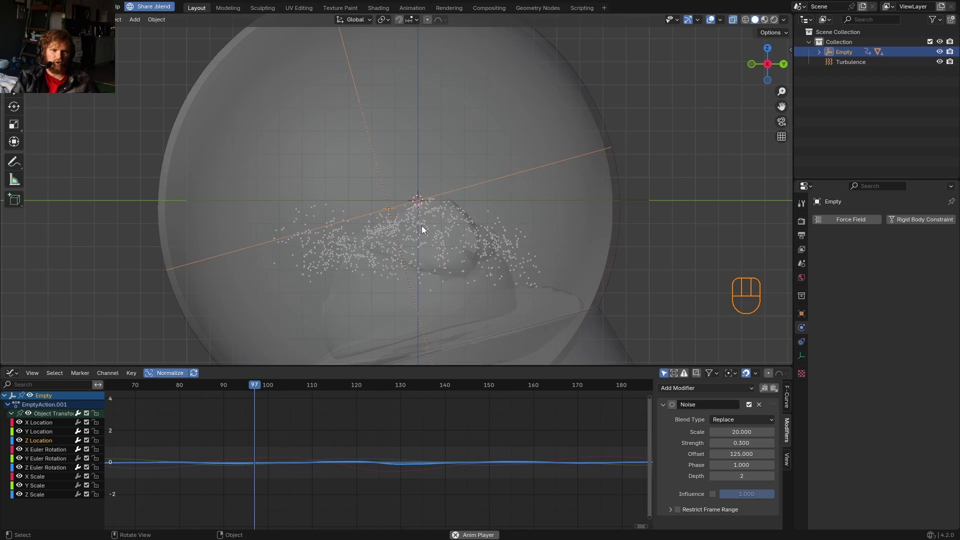
key(space)
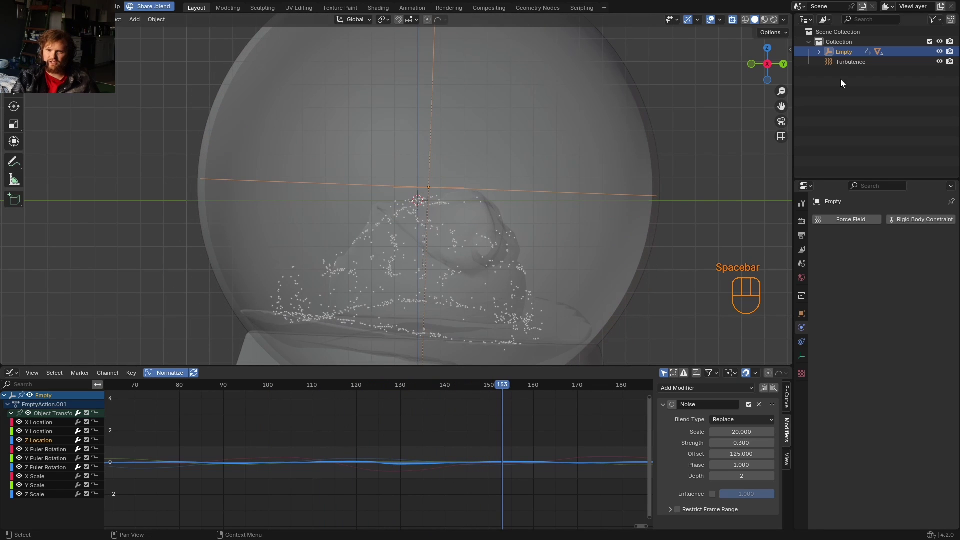
- Select the snow emitter plane and expand the Integration settings of its particle system
click(641, 148)
drag(878, 368, 919, 379)
drag(892, 347, 918, 367)
scroll(577, 247, down, 1)
click(476, 251)
drag(906, 378, 911, 379)
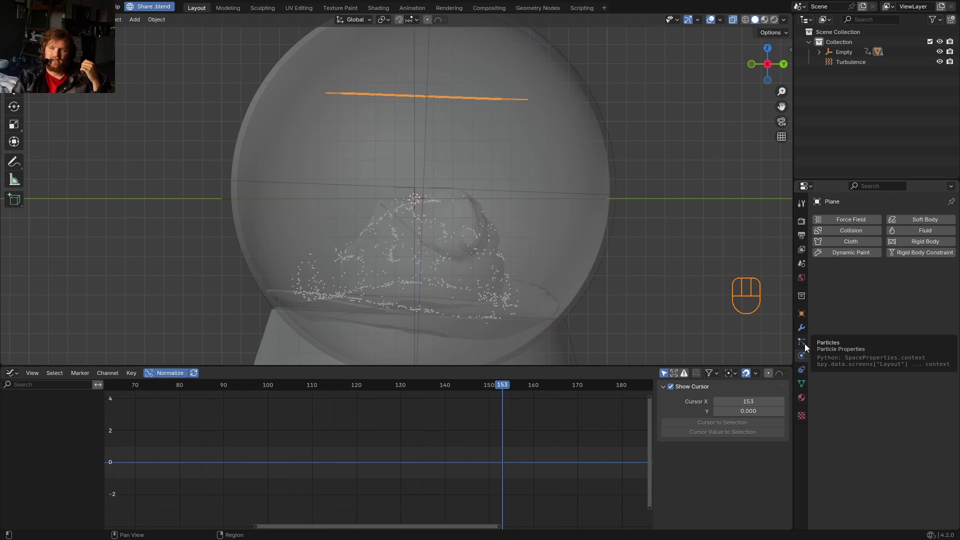
click(805, 344)
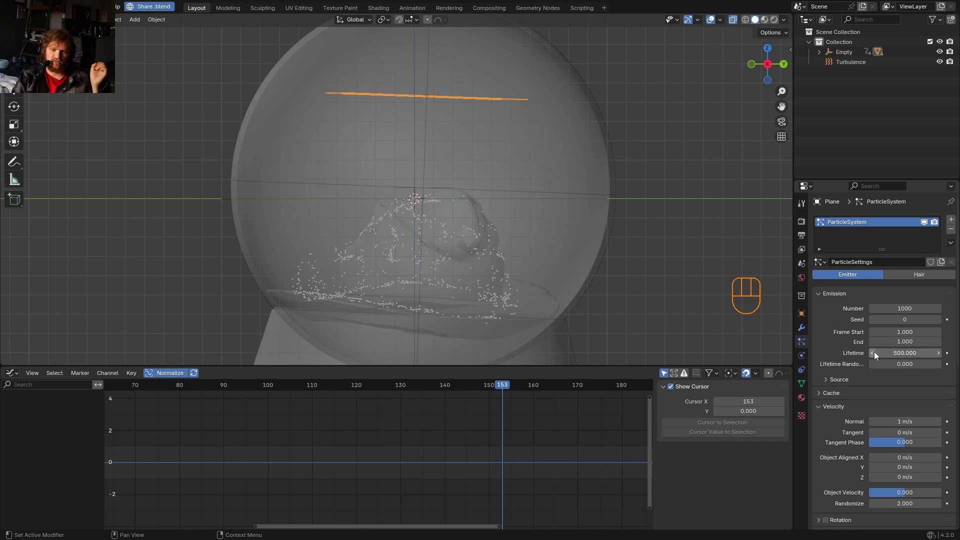
scroll(895, 386, down, 8)
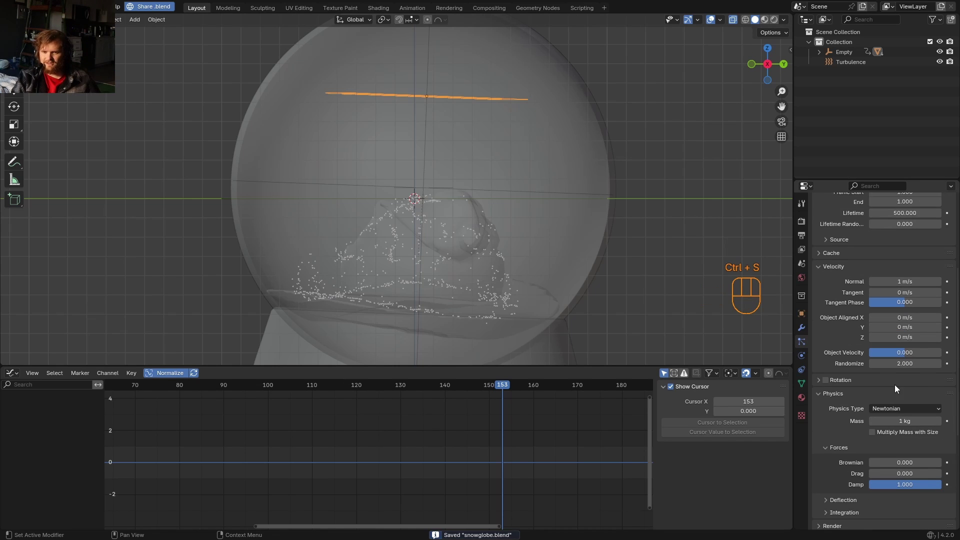
click(854, 472)
scroll(870, 468, down, 5)
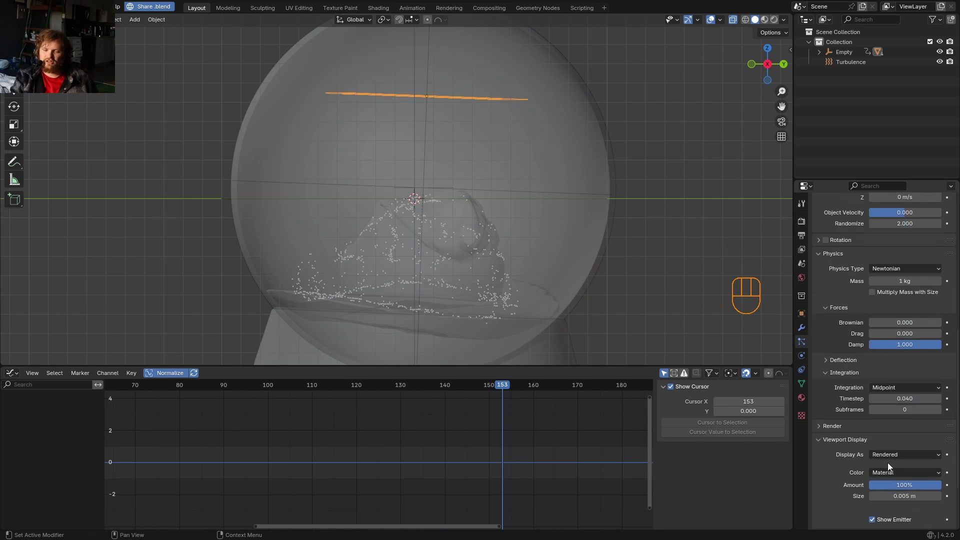
- Try RK4 as the particle integration method, and return it to Midpoint
click(897, 388)
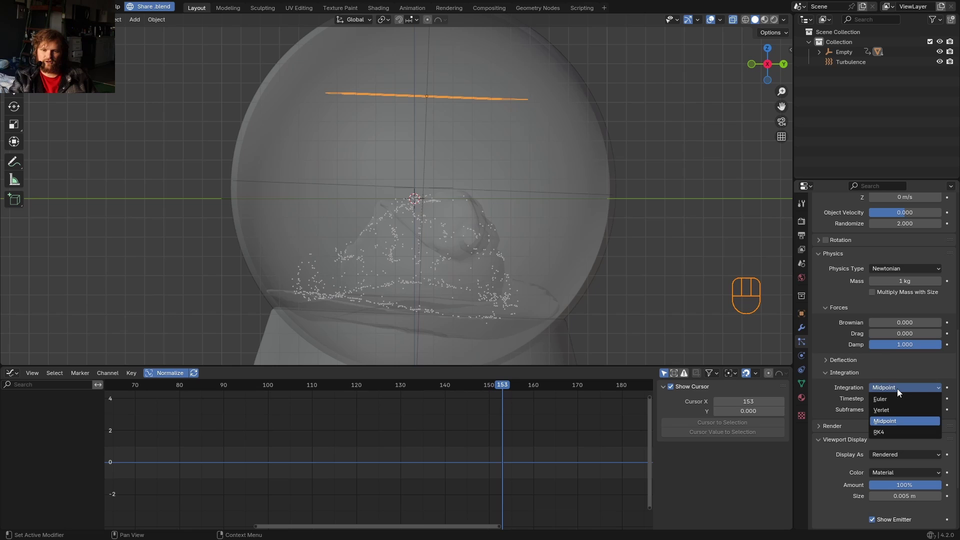
click(884, 436)
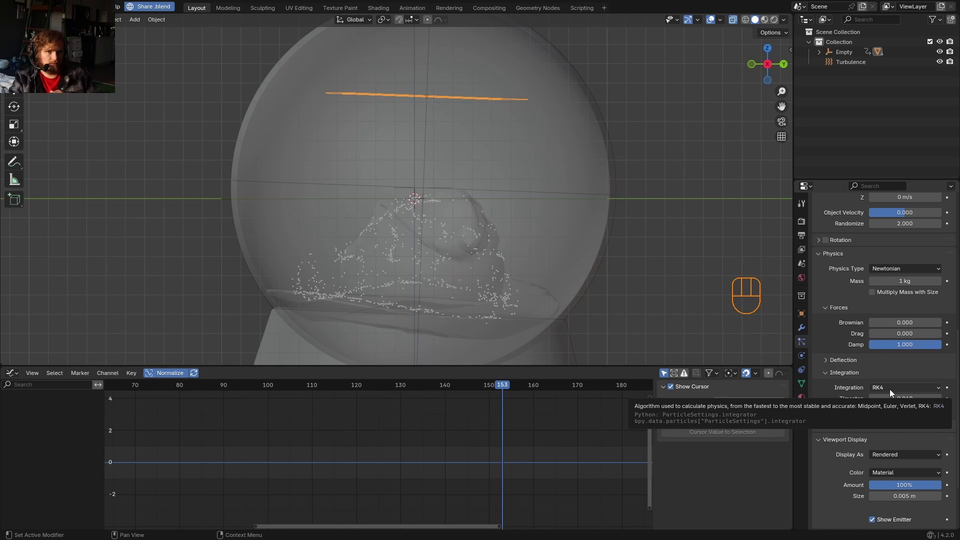
click(889, 389)
click(886, 421)
click(893, 388)
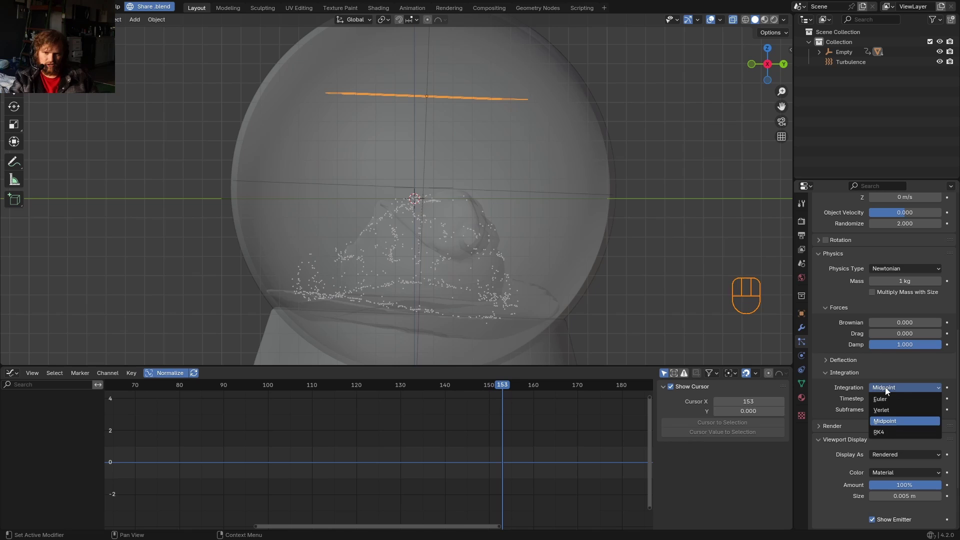
click(891, 388)
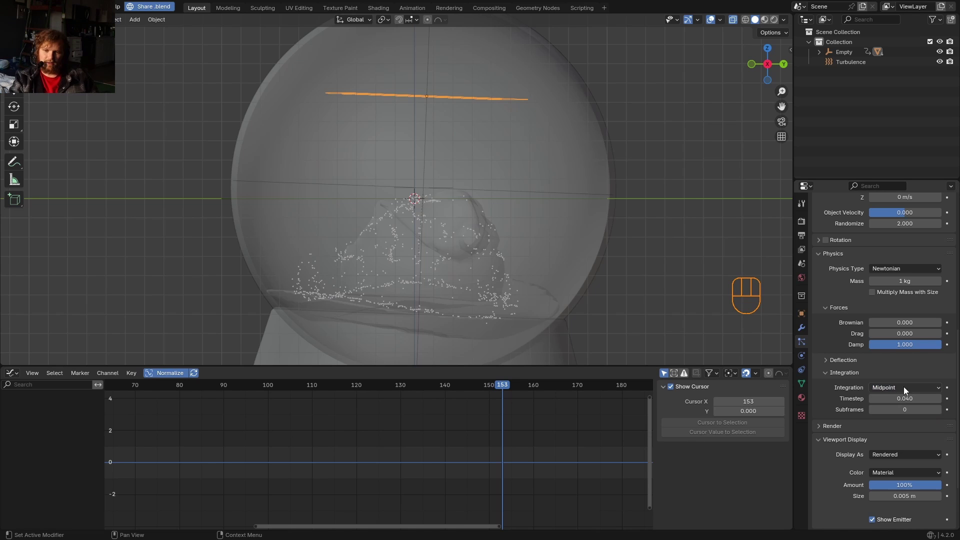
- Increase the particle integration Subframes by one
click(938, 410)
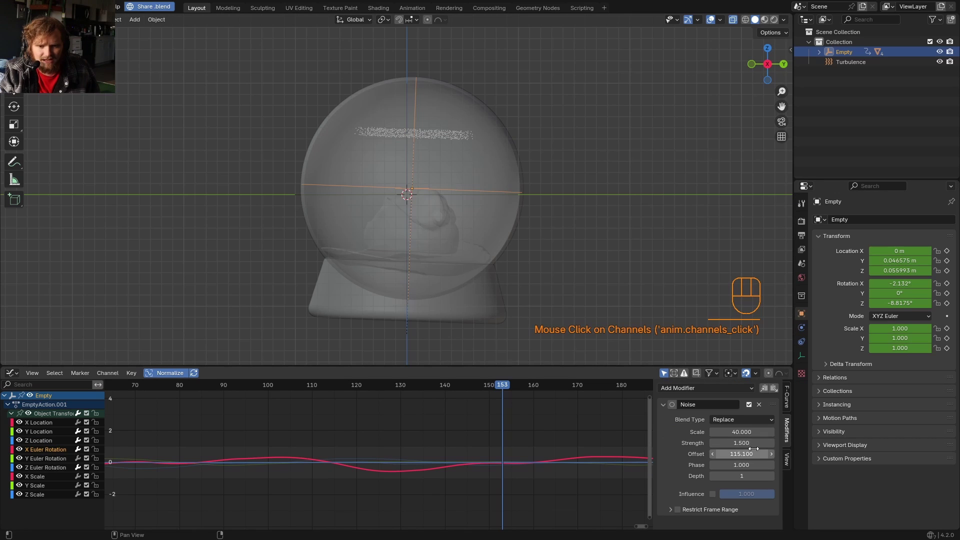
- Set the empty's X Euler Rotation noise Strength to 106.6 and replay the simulation from the first frame
drag(741, 443, 780, 444)
key(space)
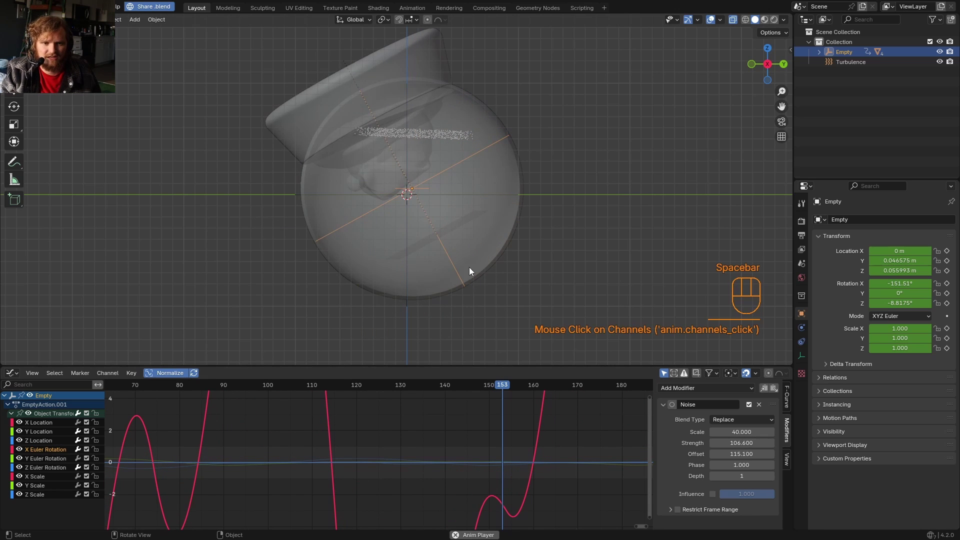
key(shift+Left)
key(space)
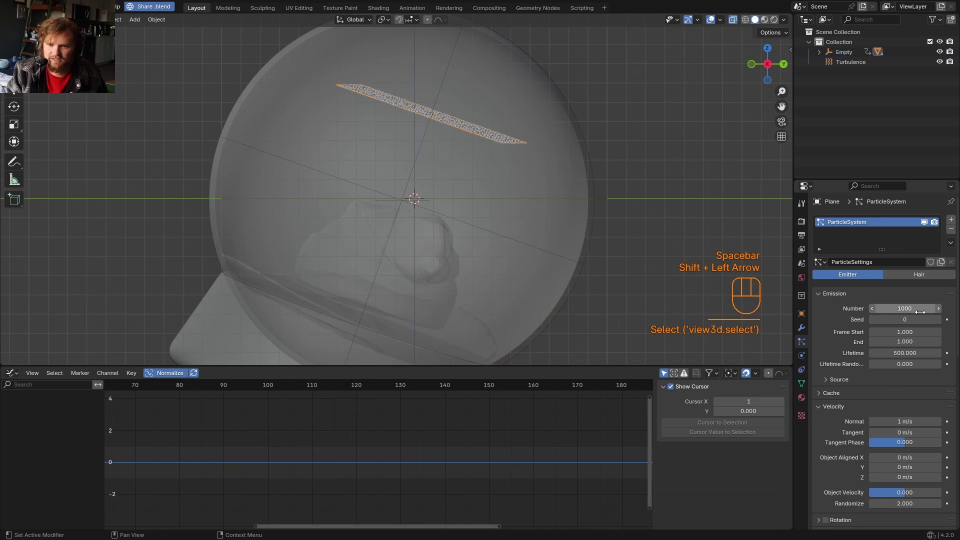
- Set the emitter plane's particle Number to 5000, play the simulation briefly and return to the first frame
click(918, 308)
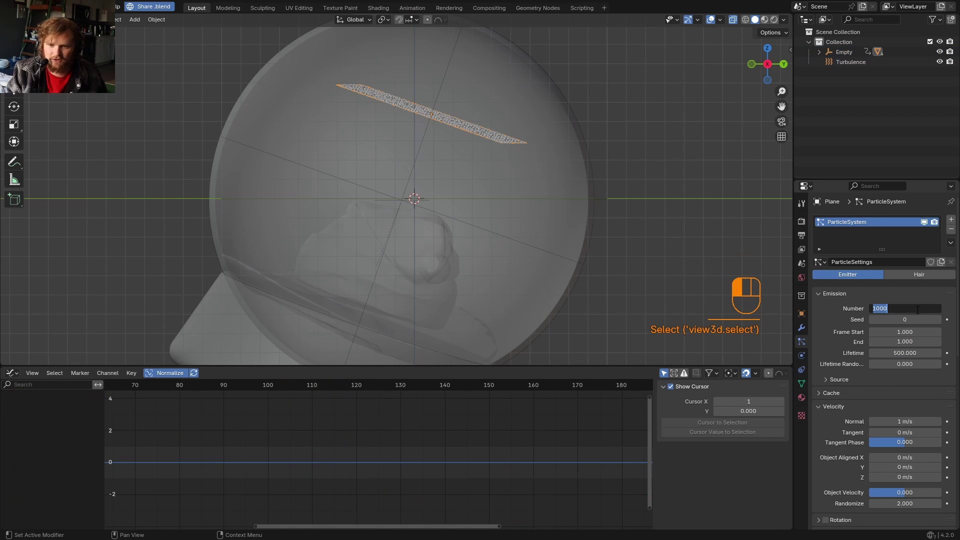
key(Home)
text(5)
key(Return)
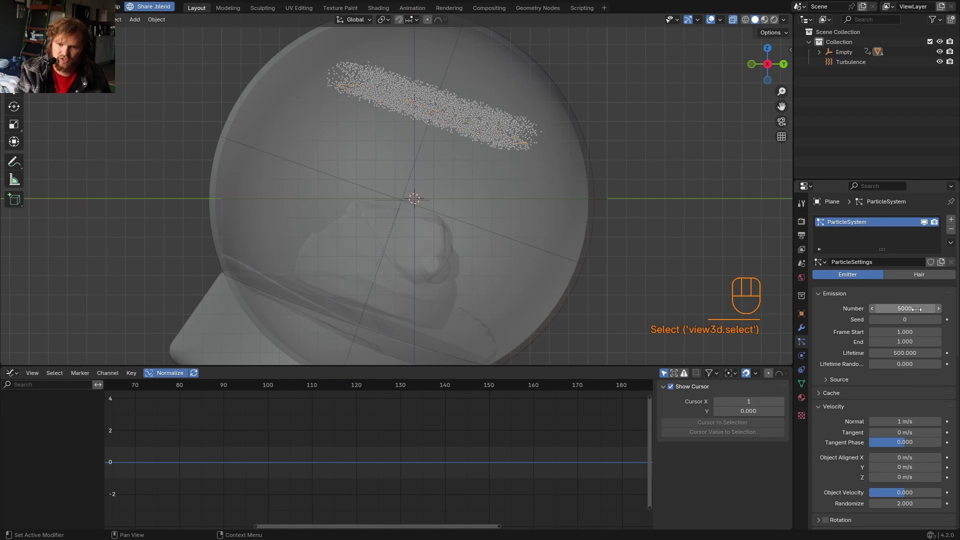
key(space)
key(space)
key(shift+Left)
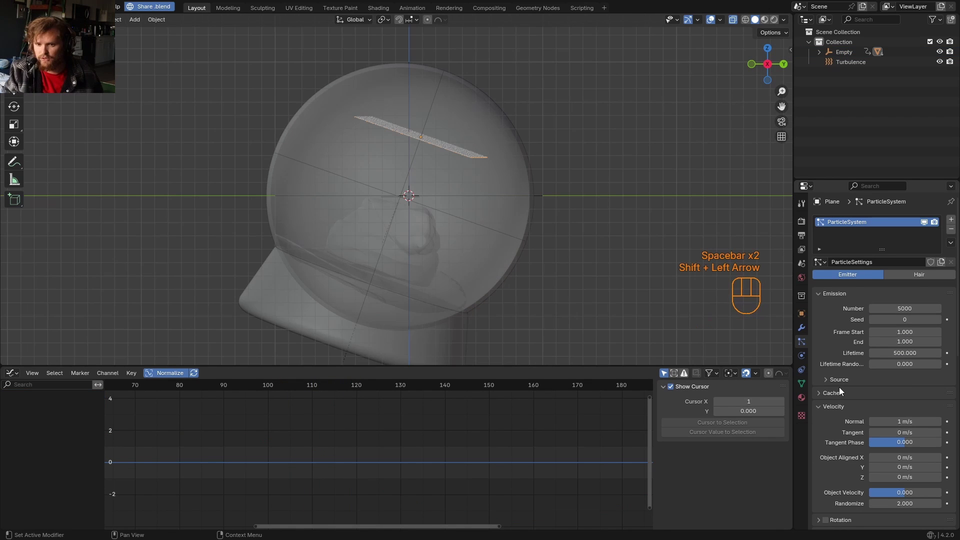
- Replace the Graph Editor with the Timeline and bake the emitter plane's particle cache
click(840, 389)
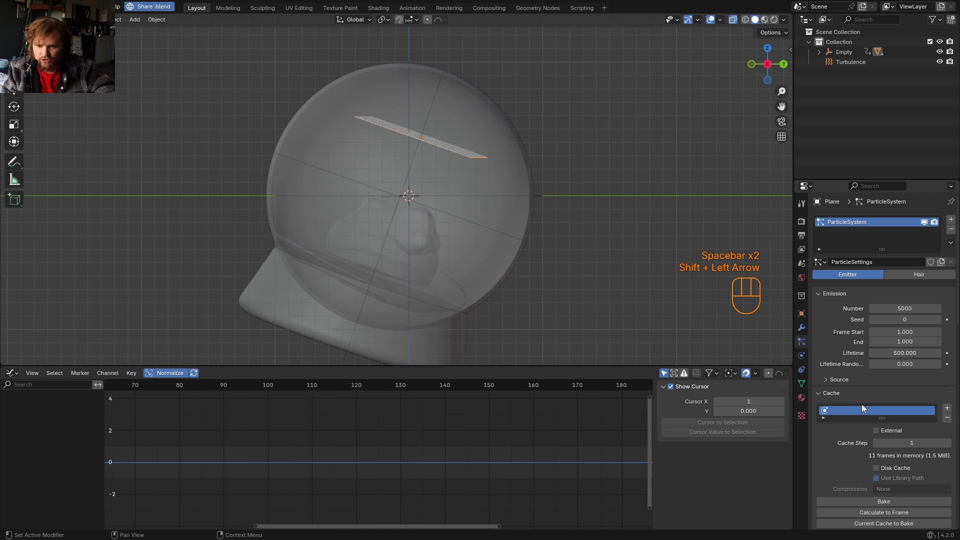
scroll(862, 404, down, 2)
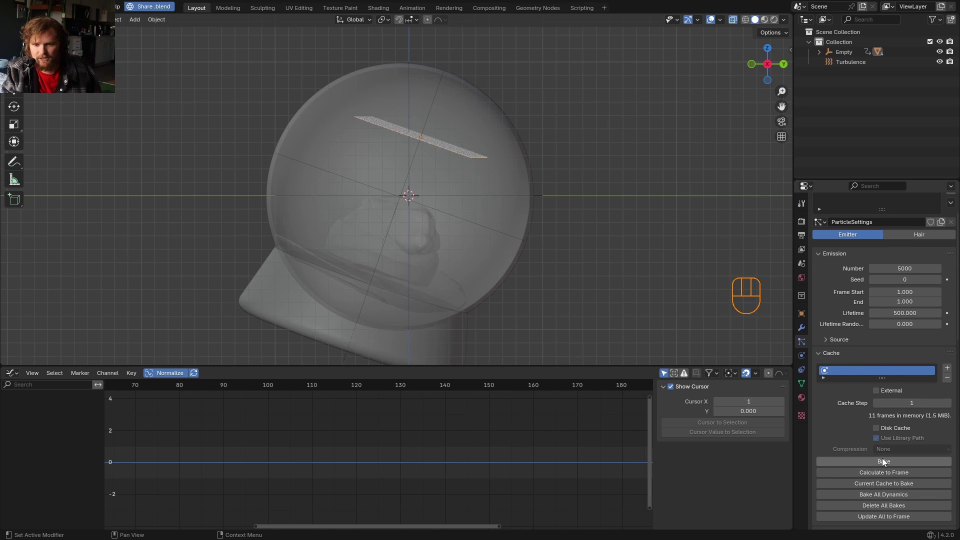
click(11, 374)
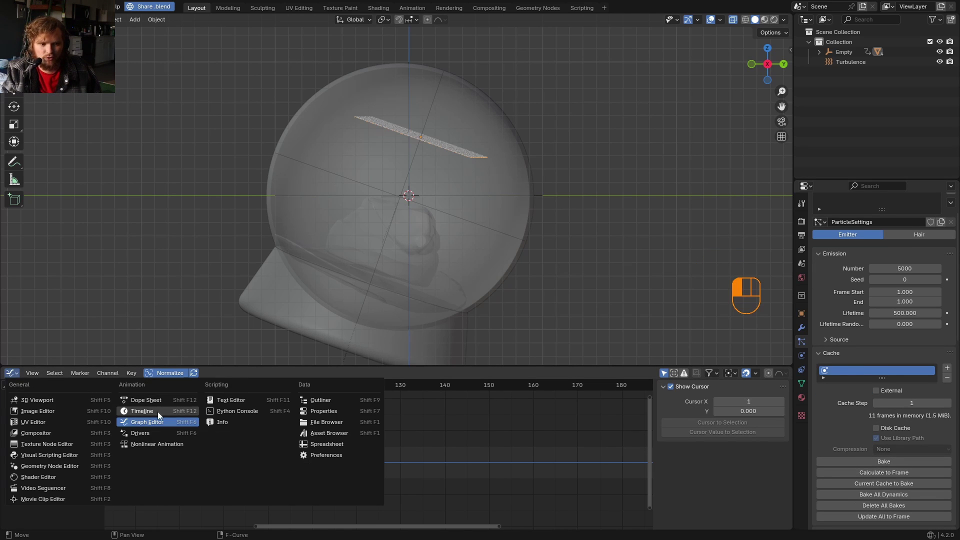
click(142, 411)
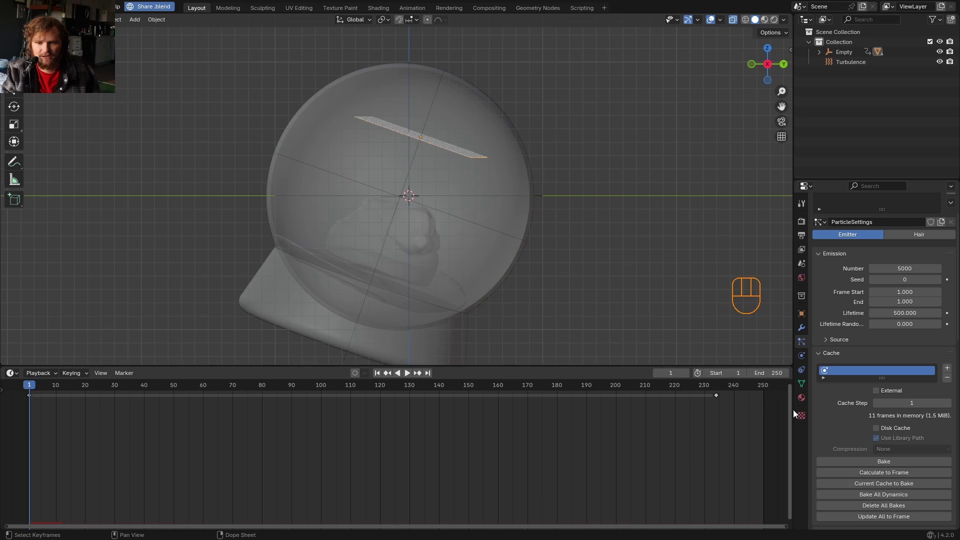
click(898, 461)
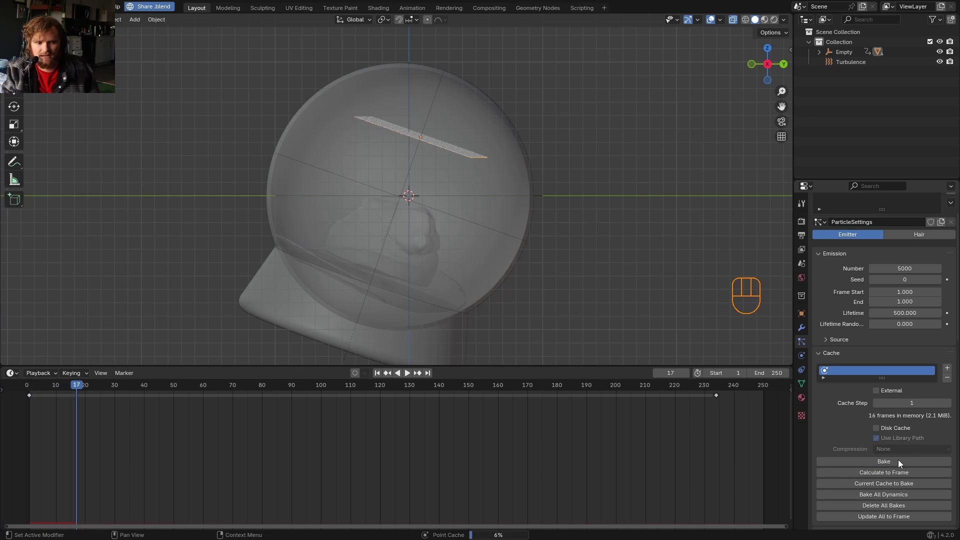
- Hide the viewport overlays and review the baked snow simulation by playing and scrubbing through several parts of the timeline
drag(600, 387, 542, 389)
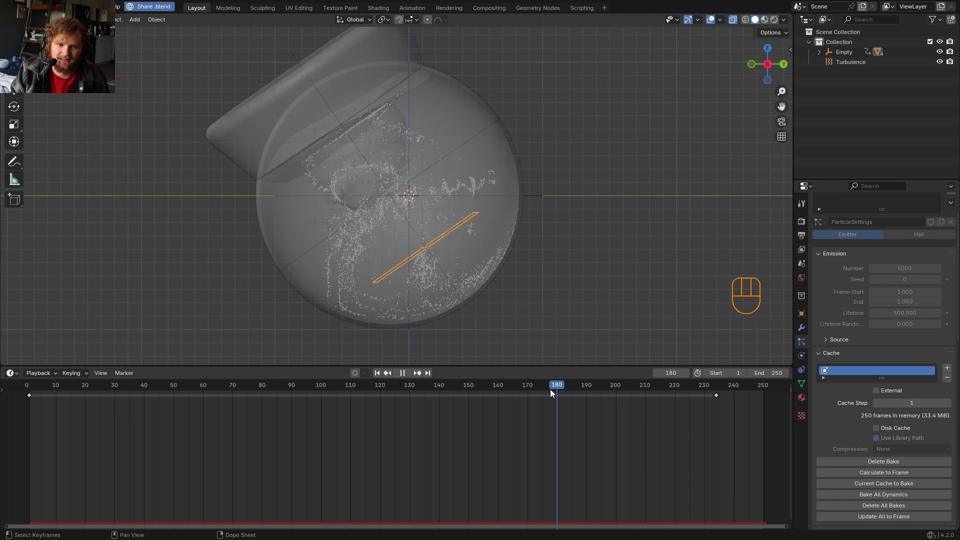
click(710, 20)
key(space)
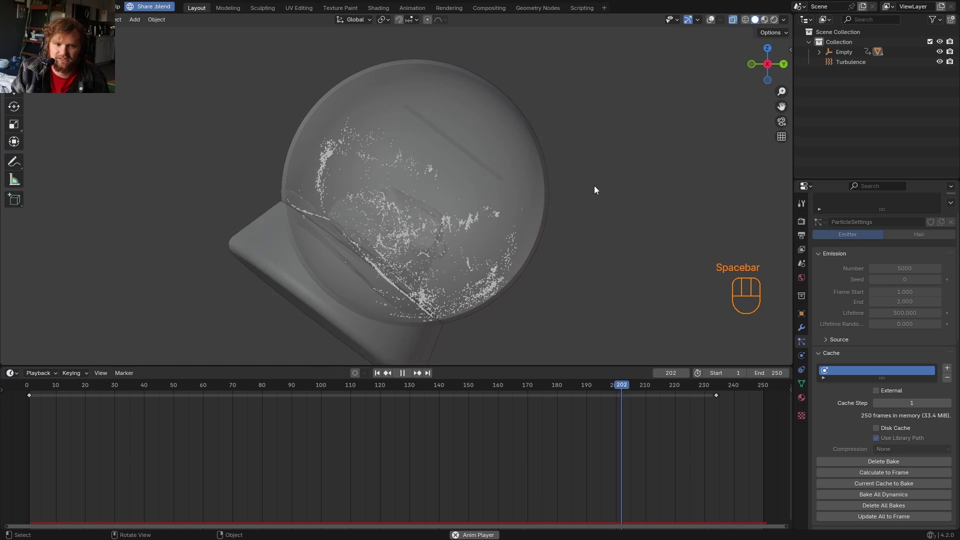
key(space)
click(418, 397)
key(space)
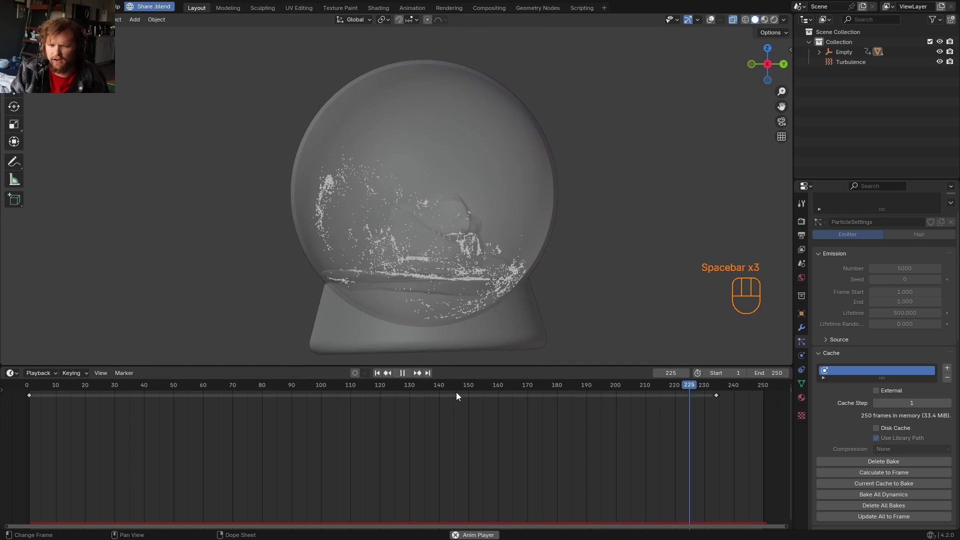
key(space)
click(515, 392)
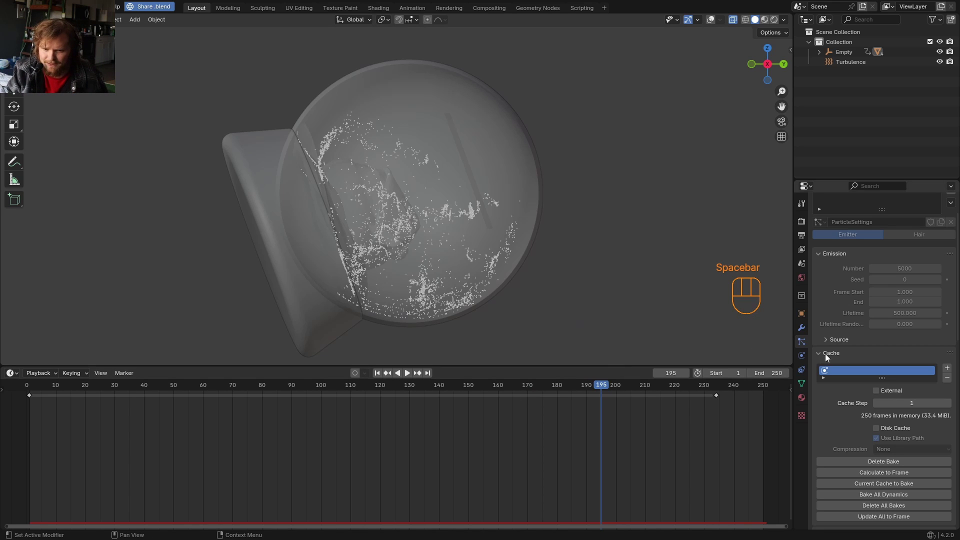
- Halve the Size of the Turbulence force field
click(856, 62)
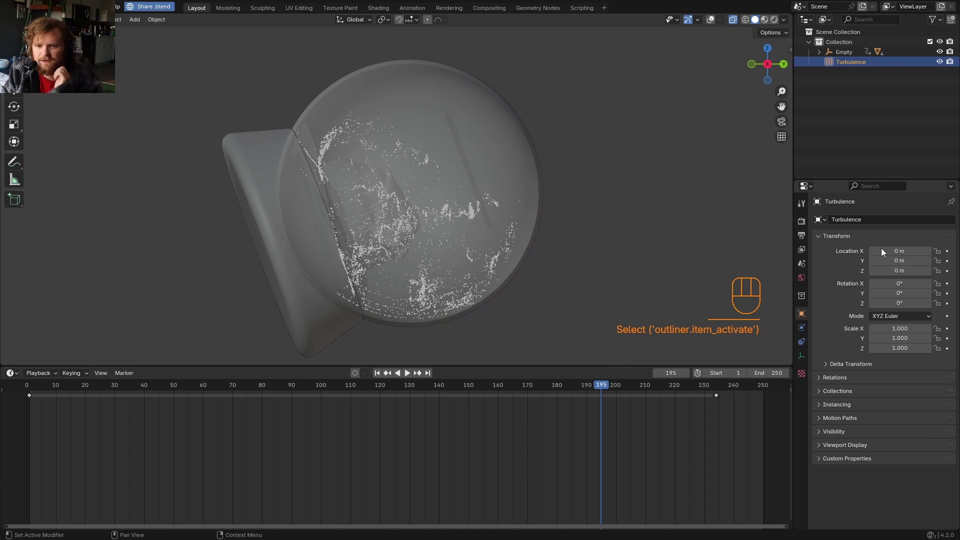
click(802, 327)
click(912, 309)
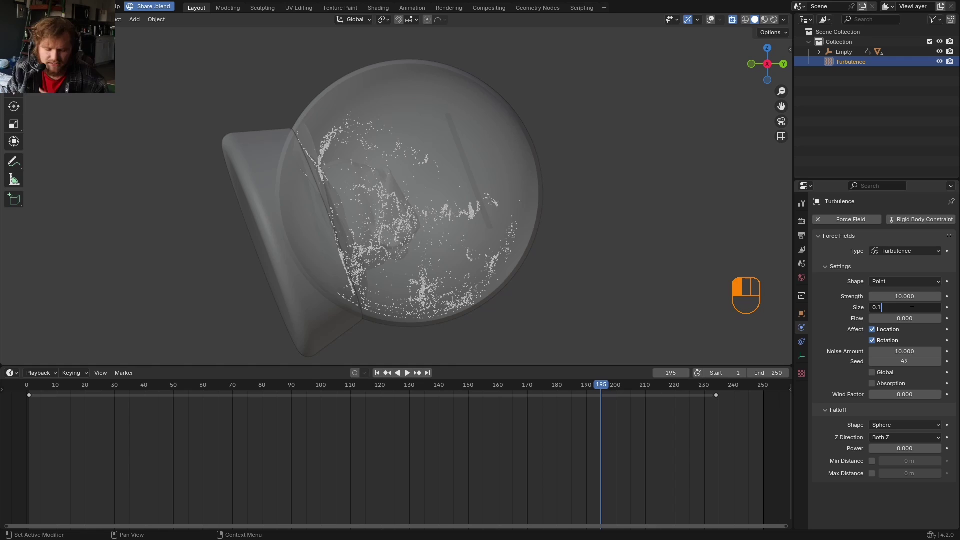
text(/2)
key(Return)
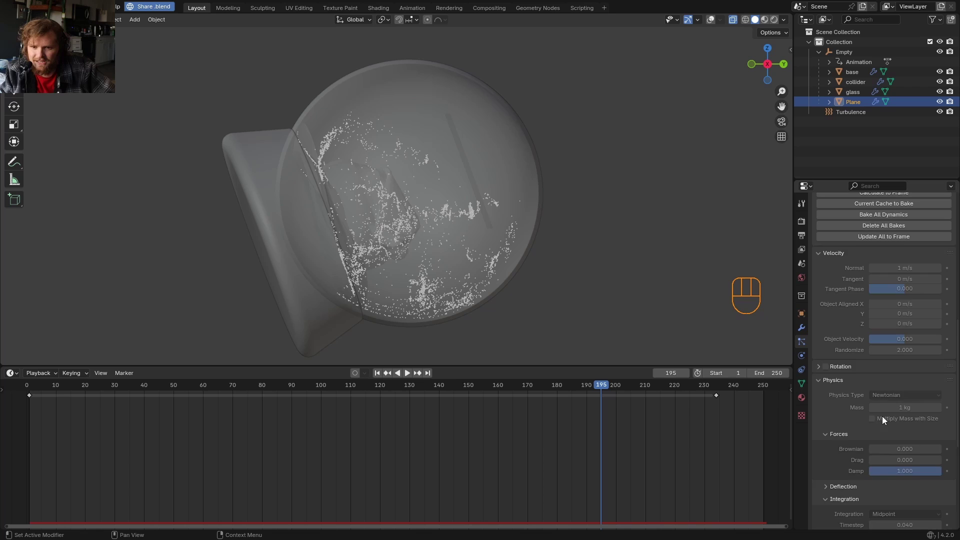
- Delete the emitter plane's physics bake and enter 1 for the particle Damp force
scroll(876, 370, up, 6)
click(870, 302)
scroll(883, 361, down, 12)
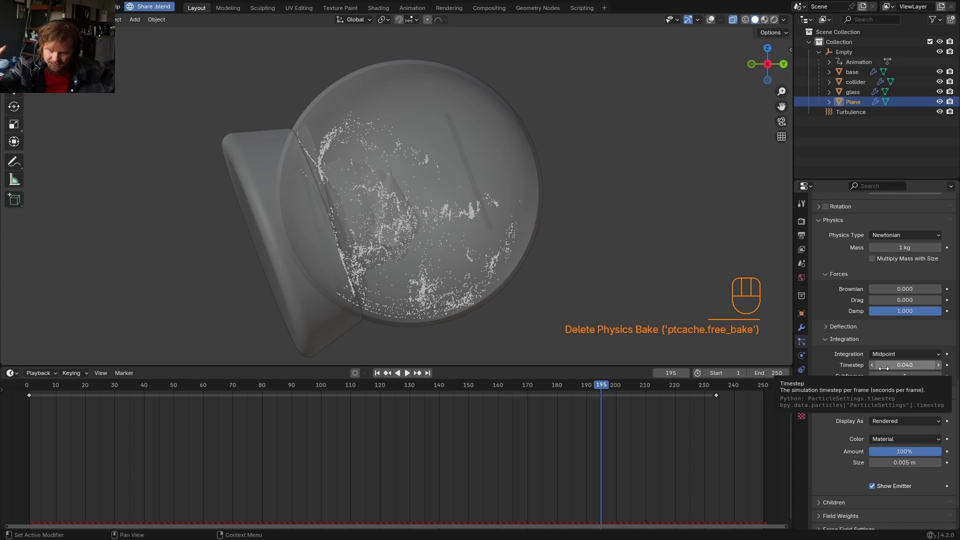
click(908, 312)
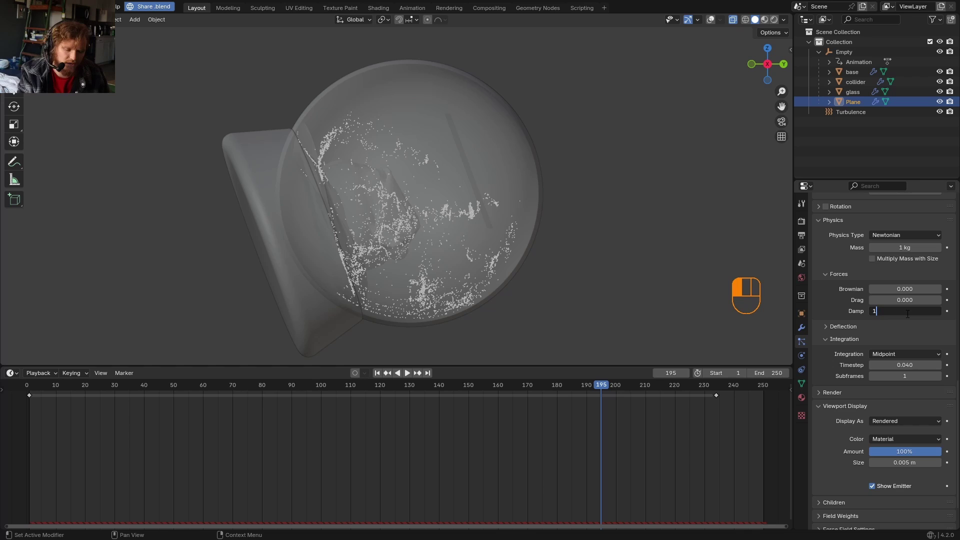
text(1)
key(Return)
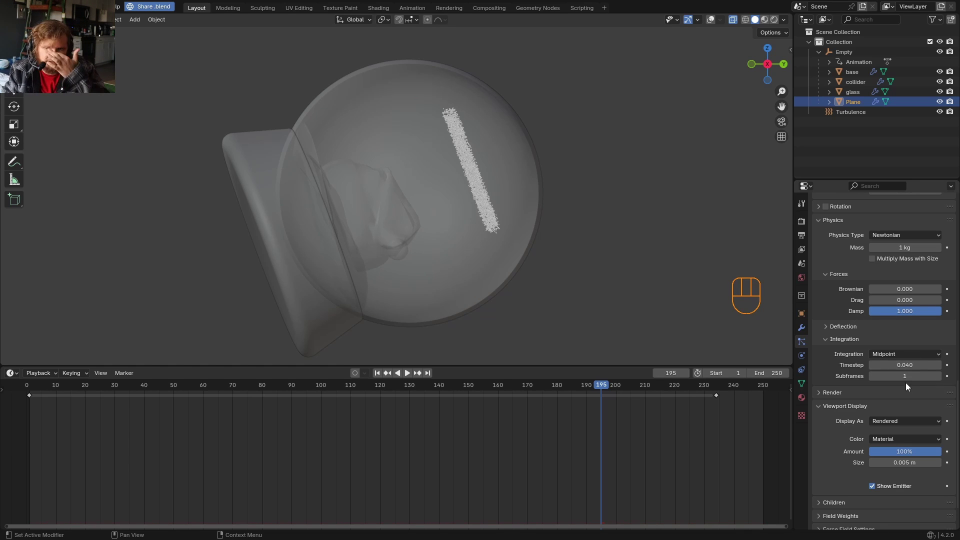
- Set the particle integration Timestep to 0.025
click(905, 365)
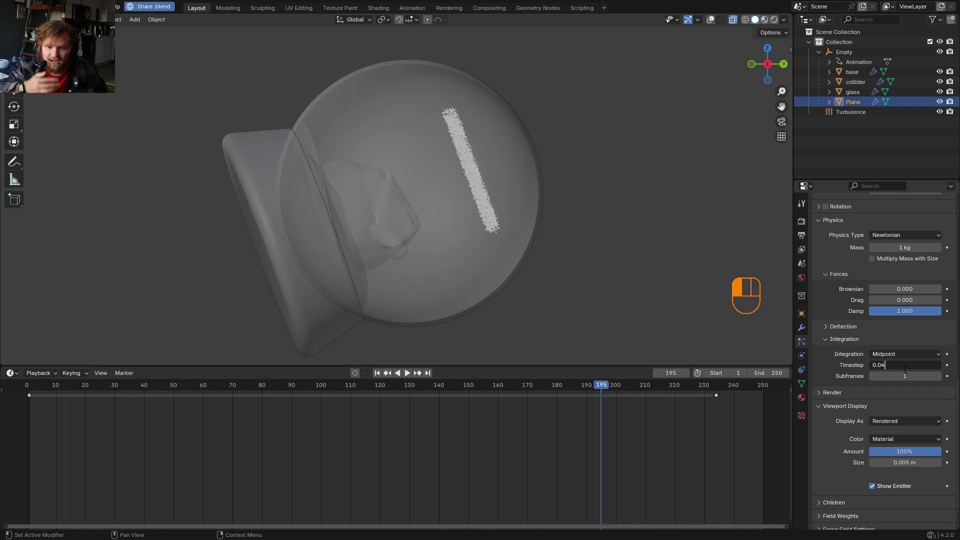
text(1)
key(Return)
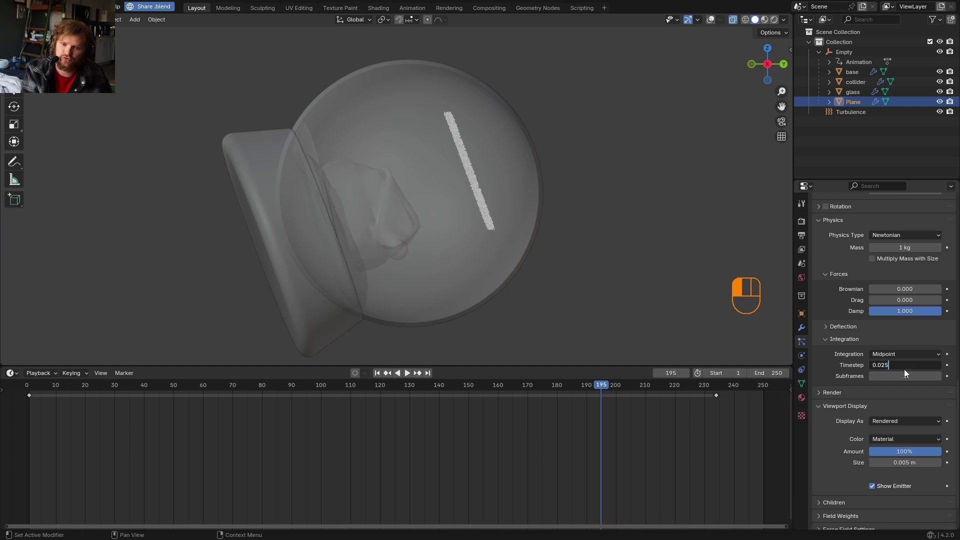
click(904, 370)
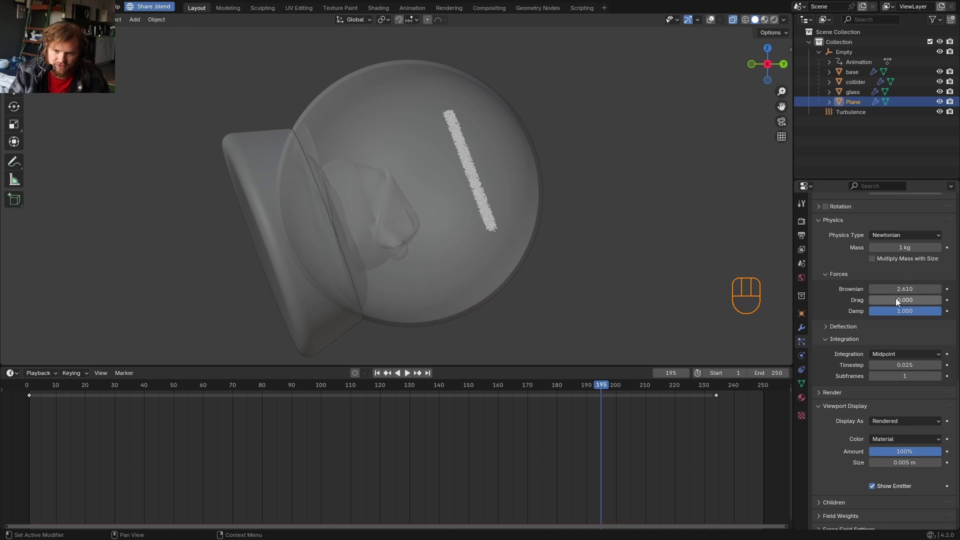
- Set the particles' Brownian force to 10 and replay the simulation from the first frame
key(shift+Left)
key(space)
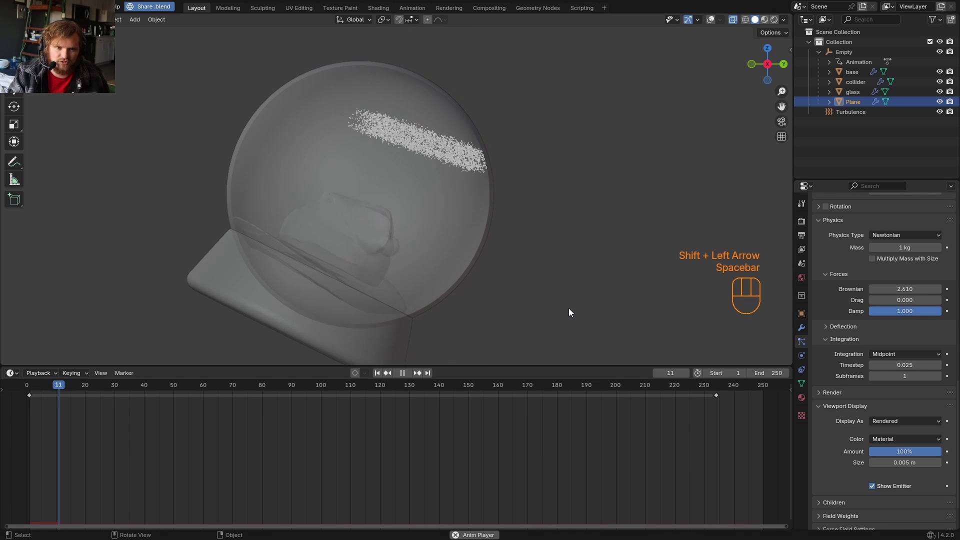
key(space)
drag(905, 289, 915, 289)
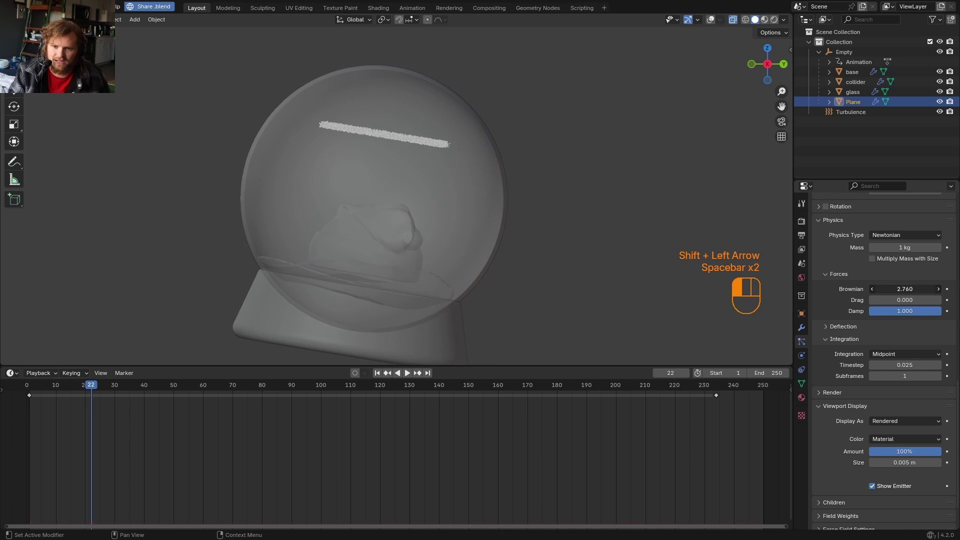
click(902, 288)
text(100)
key(Return)
key(shift+Left)
key(space)
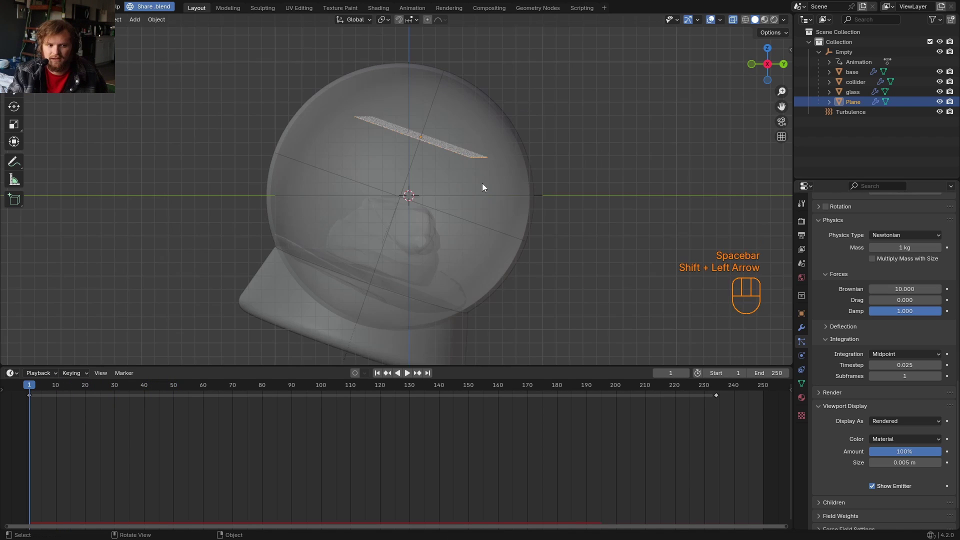
- Extrude the emitter plane's face along its normal to turn it into a box inside the globe
scroll(495, 157, up, 1)
key(Tab)
scroll(485, 140, up, 2)
key(e)
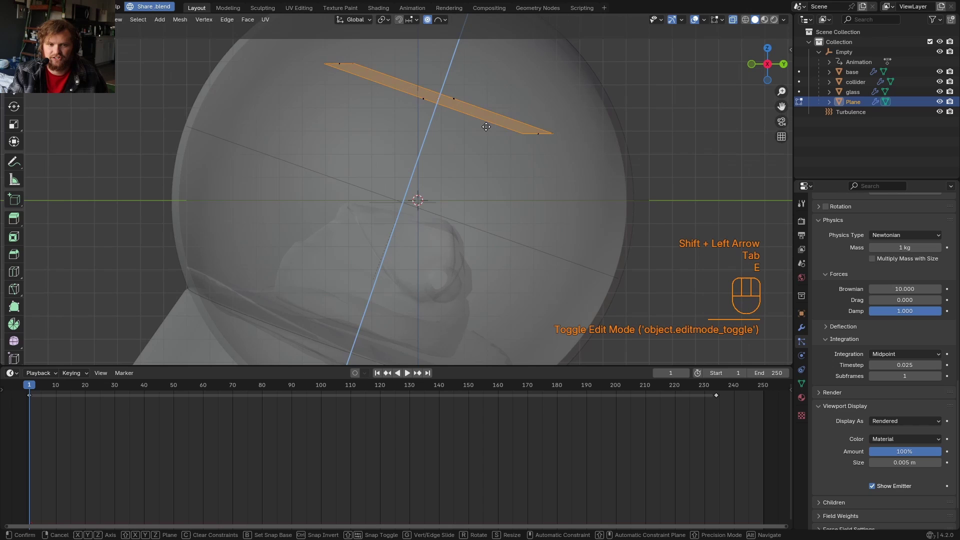
click(470, 149)
key(Tab)
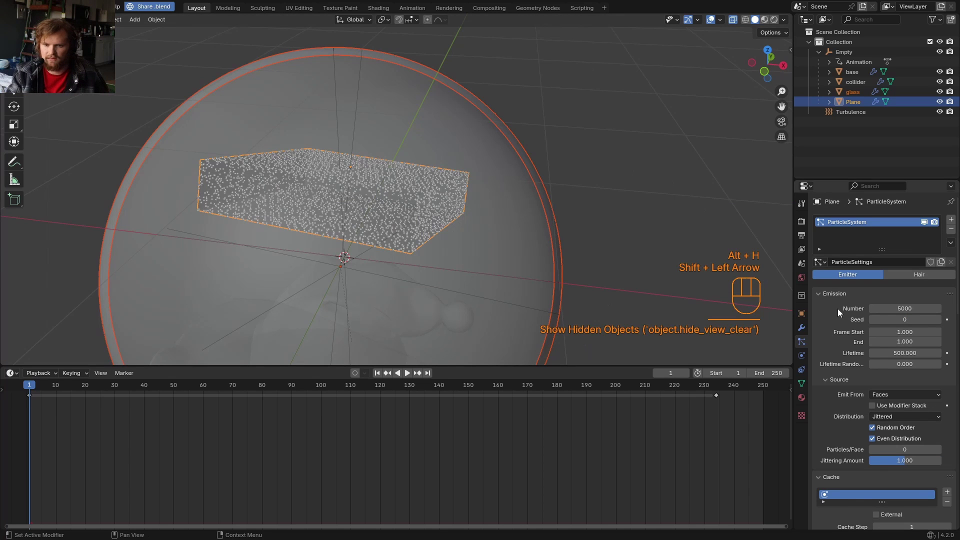
- Set the emitter's particle Number to 15000 and its render Scale Randomness to 0.973
text(1)
key(Return)
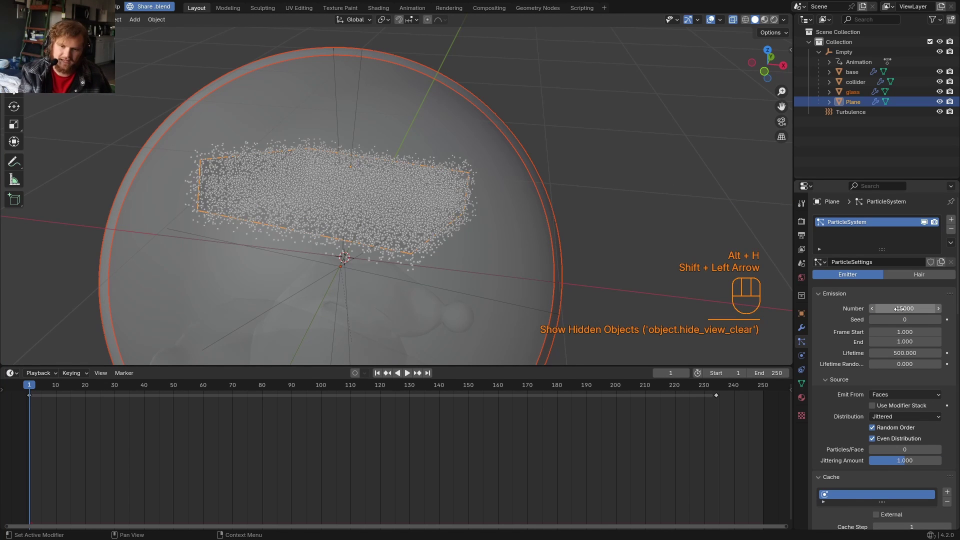
scroll(574, 230, up, 3)
scroll(830, 321, down, 10)
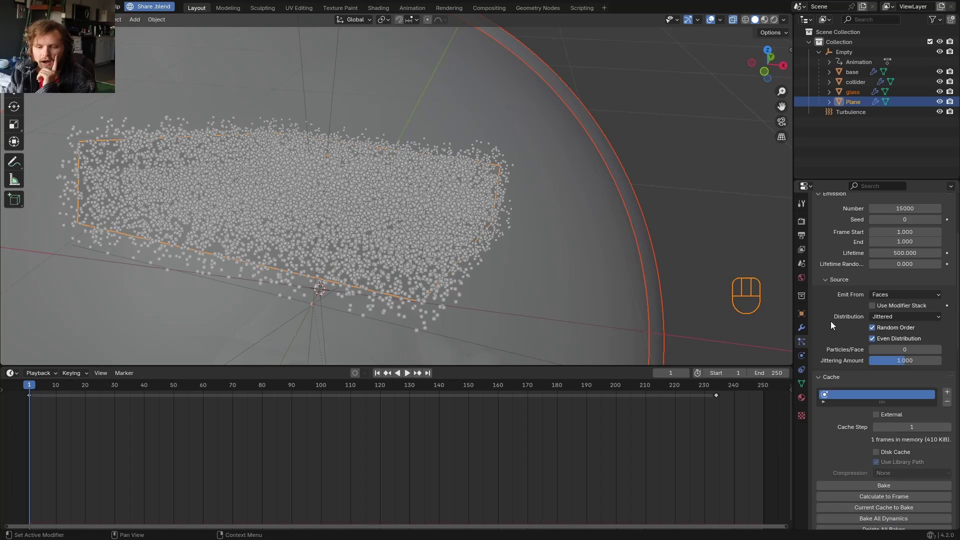
scroll(832, 370, down, 12)
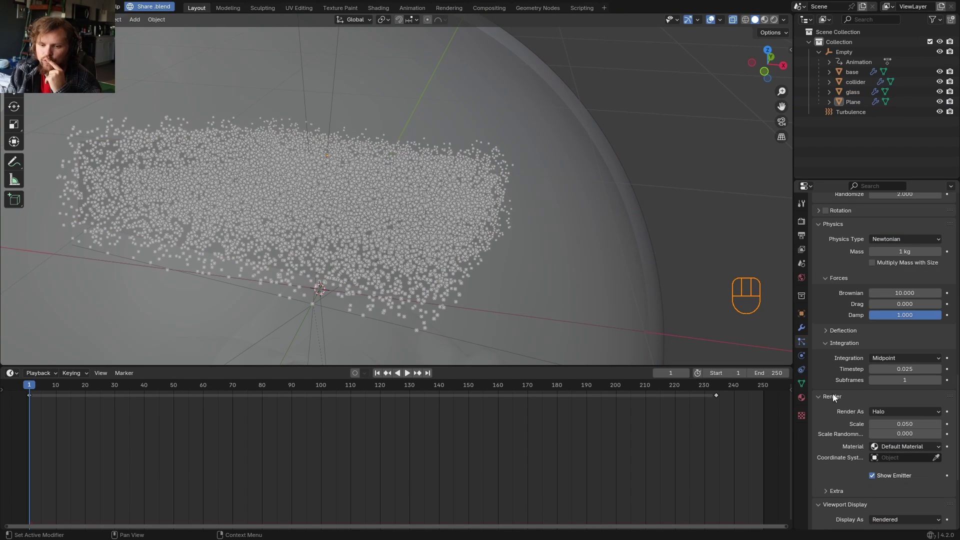
drag(899, 433, 915, 434)
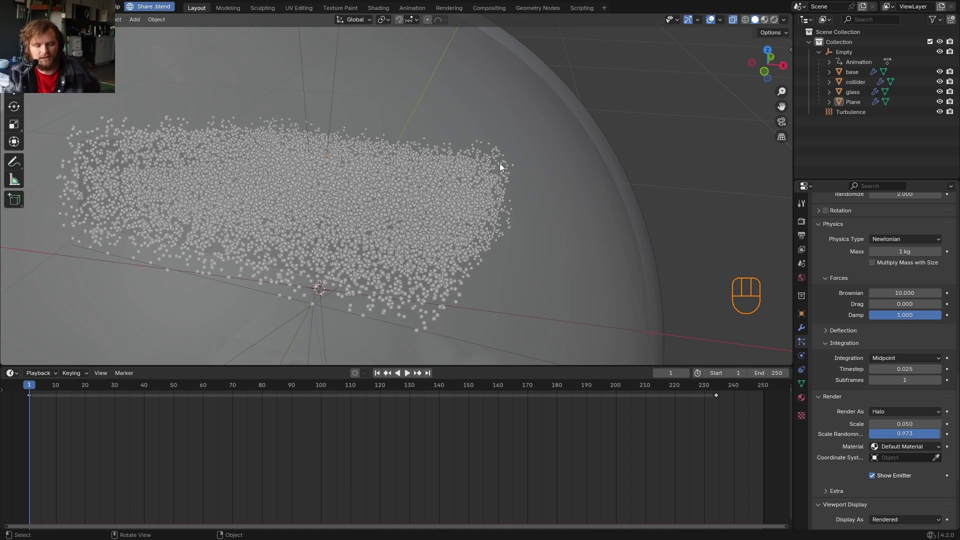
- Add an ico sphere with reduced Subdivisions and move it about 8 m away from the globe in negative X
scroll(500, 163, down, 8)
key(shift+a)
mouse_move(136, 39)
click(188, 79)
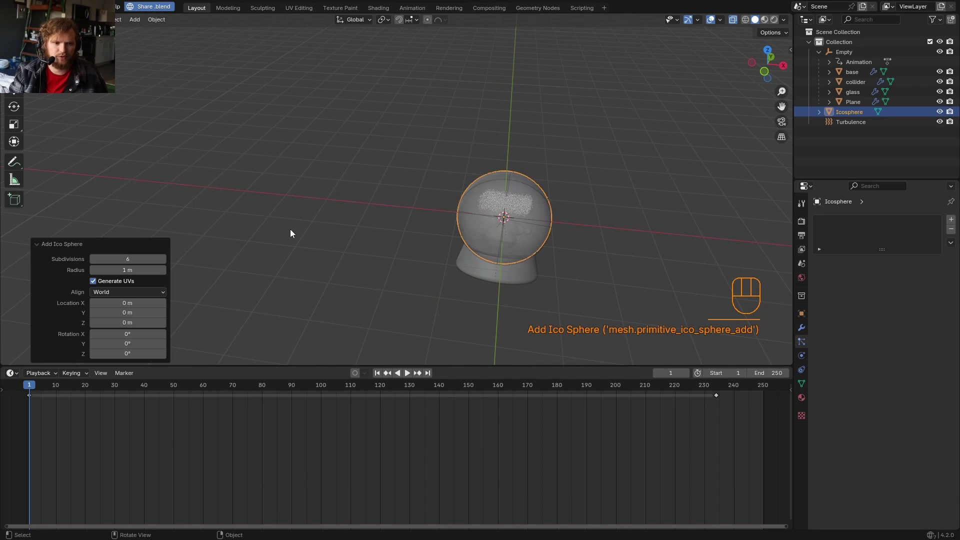
drag(127, 259, 93, 259)
key(g)
click(165, 153)
- Rename the ico sphere to "particle" and move it out of Collection into the Scene Collection
scroll(431, 163, up, 3)
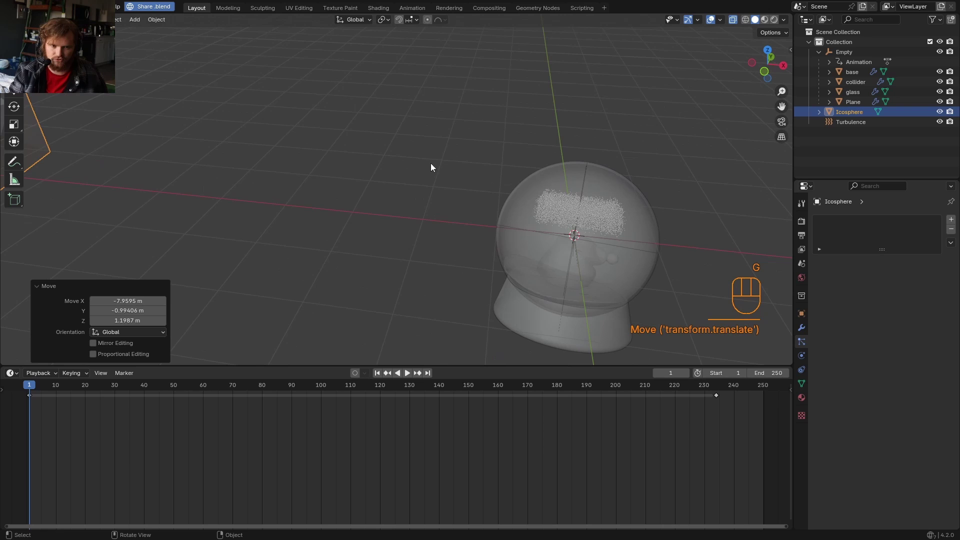
shift+middle_drag(535, 168, 340, 140)
scroll(384, 163, up, 3)
double_click(854, 113)
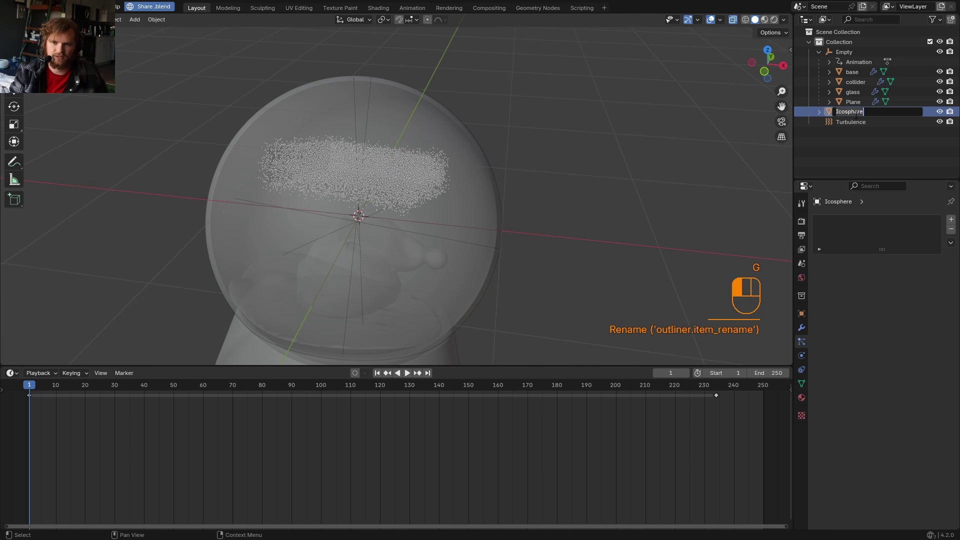
text(particle)
key(Return)
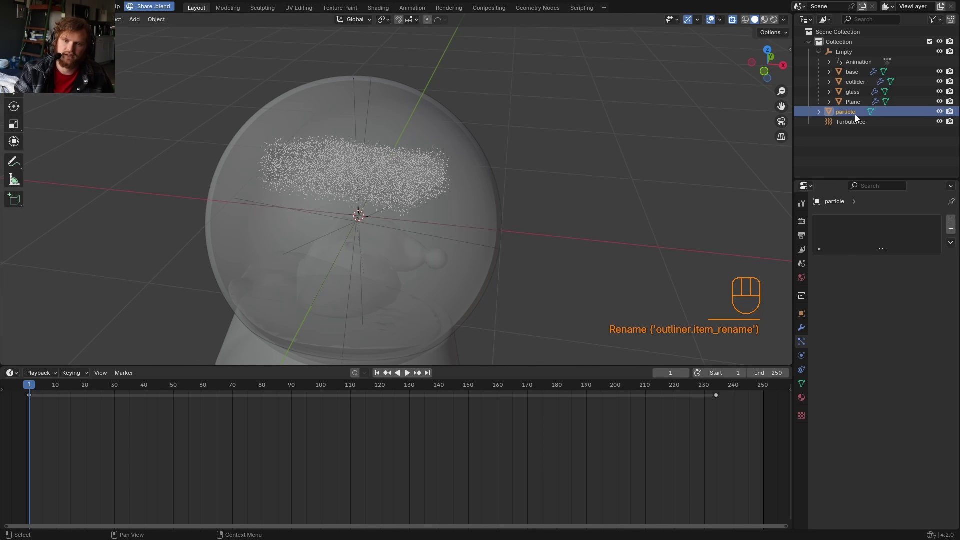
drag(855, 115, 826, 34)
- Set the emitter plane's particles to render as Object
scroll(358, 213, down, 4)
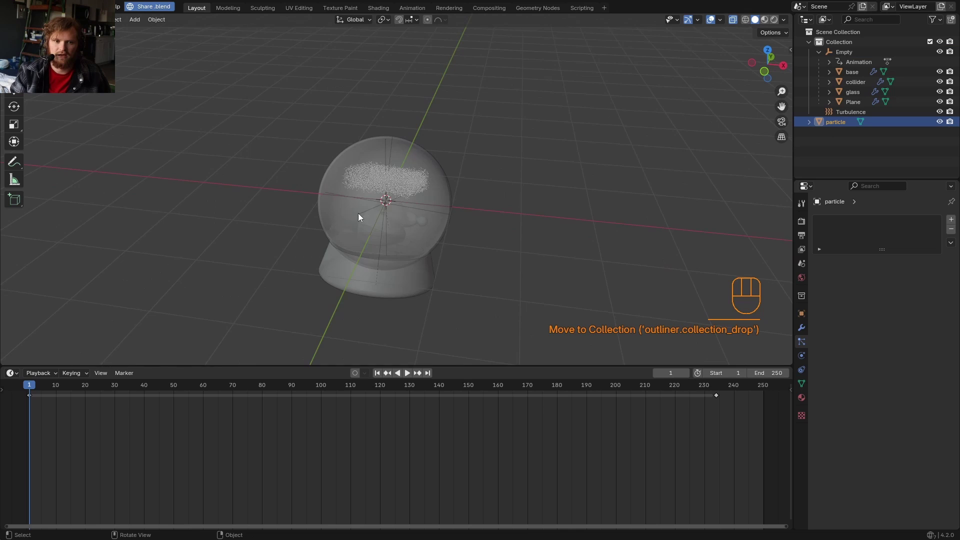
scroll(358, 213, up, 5)
click(403, 175)
click(403, 175)
scroll(925, 383, down, 7)
scroll(925, 383, down, 15)
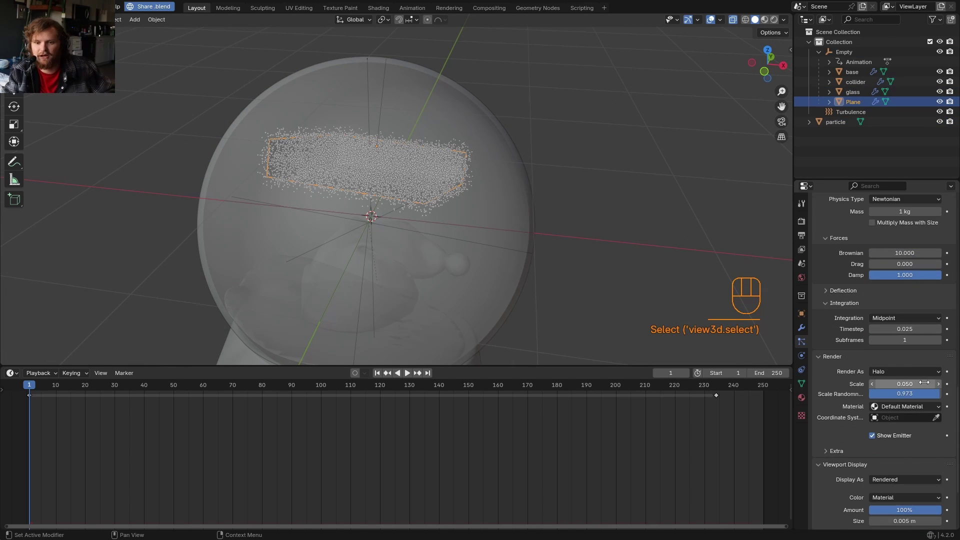
click(897, 265)
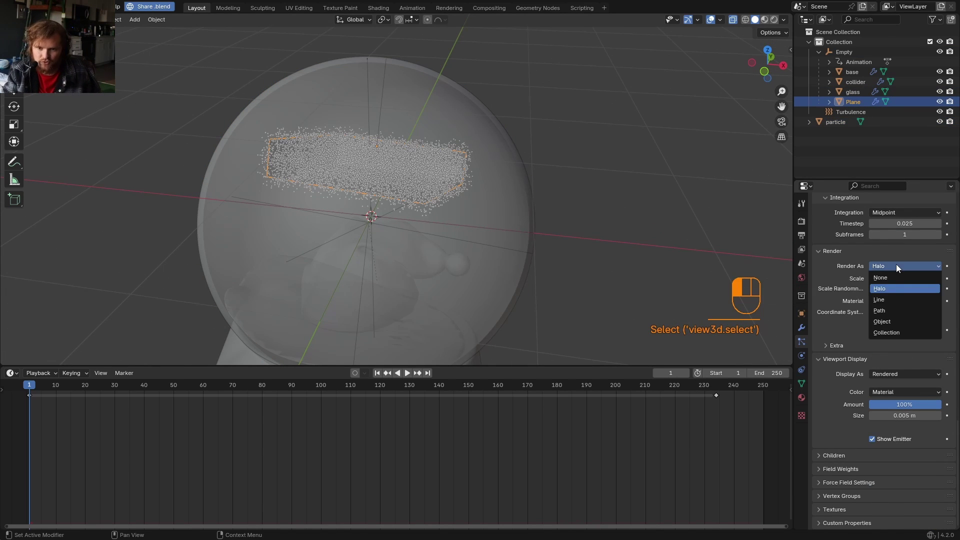
click(889, 322)
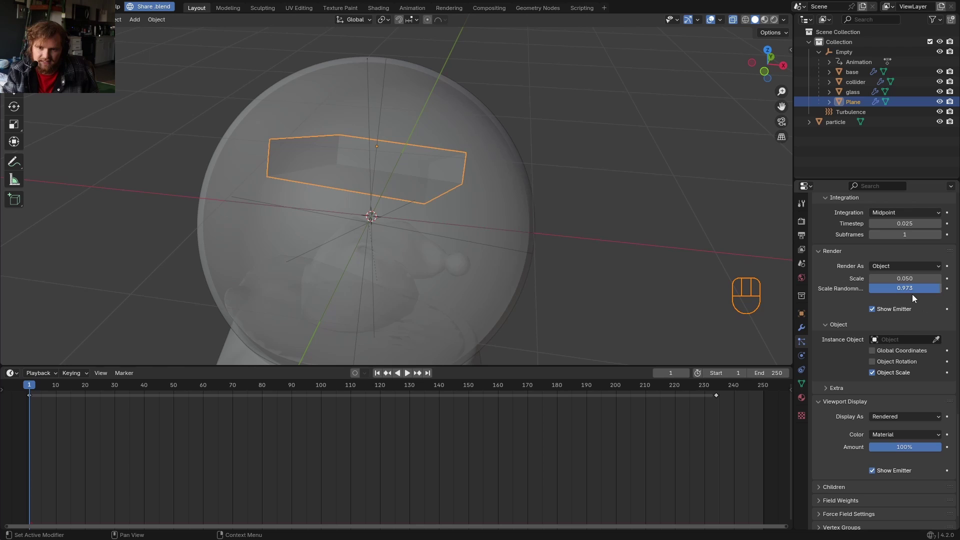
- Use the particle object as the emitter's instance object and hide the glass
click(901, 340)
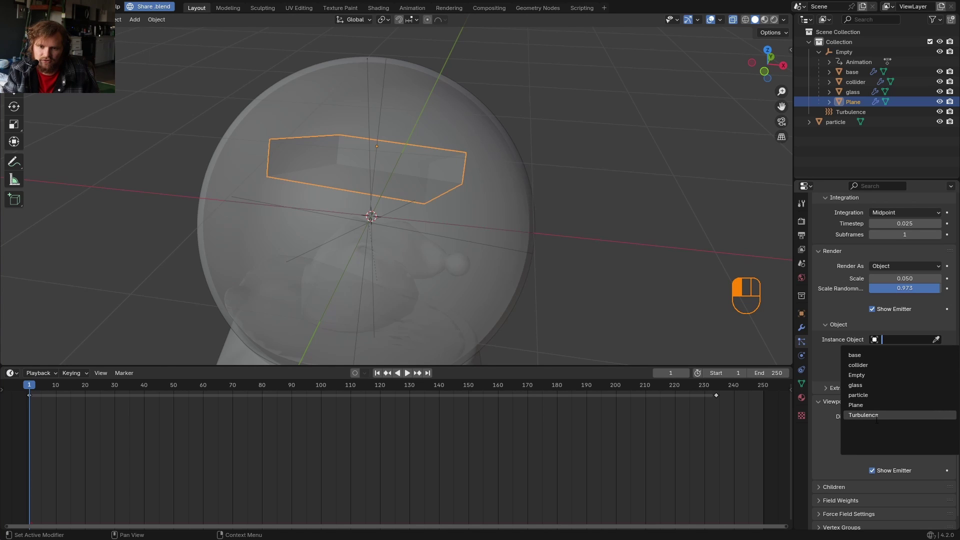
click(868, 395)
scroll(578, 191, up, 3)
click(578, 191)
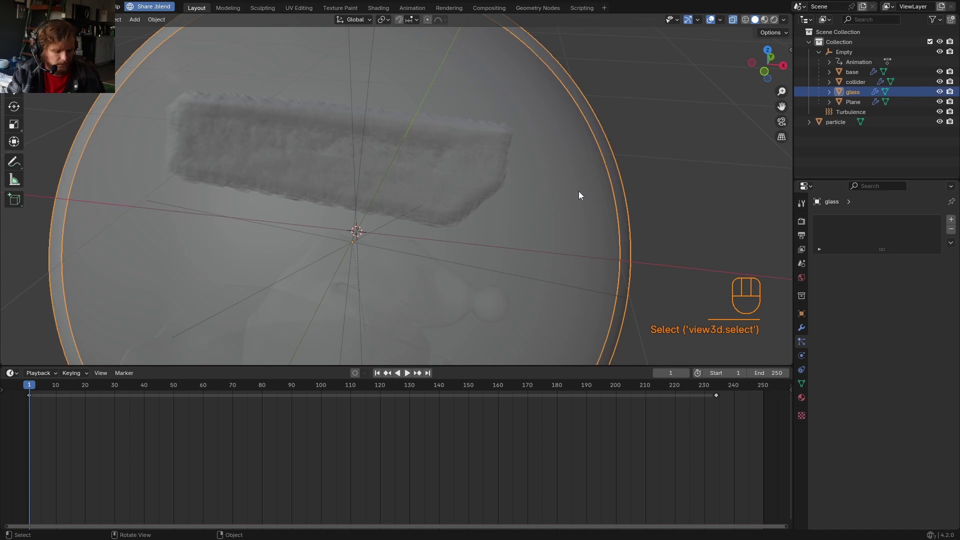
key(h)
- Scale down the particle ico sphere's mesh in Edit Mode so the instanced snow grains get smaller
click(477, 159)
scroll(874, 336, down, 5)
scroll(404, 145, down, 5)
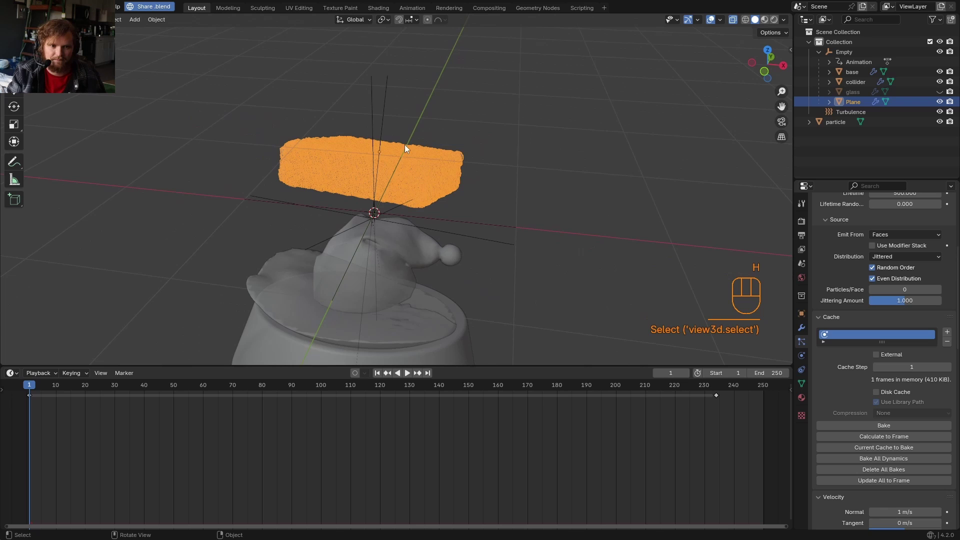
scroll(343, 181, down, 3)
shift+middle_drag(312, 180, 512, 206)
click(70, 145)
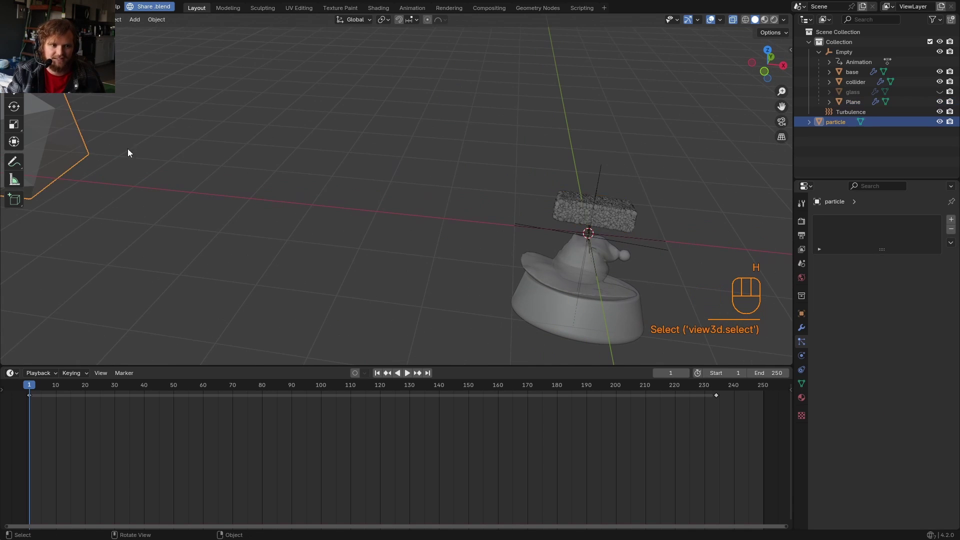
key(Tab)
key(s)
click(294, 157)
key(s)
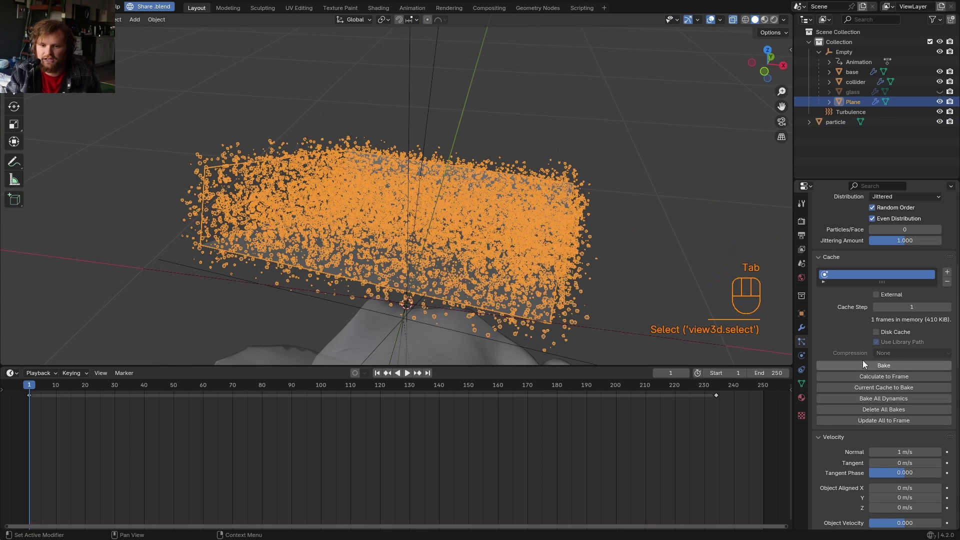
- Disable Show Emitter for the snow particle system in both the render and the viewport display
scroll(863, 361, down, 10)
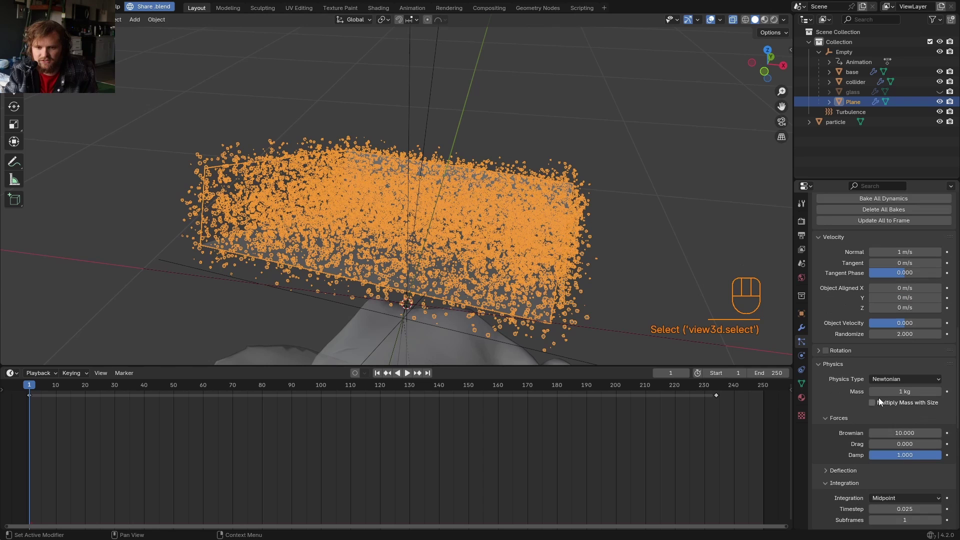
scroll(877, 377, down, 8)
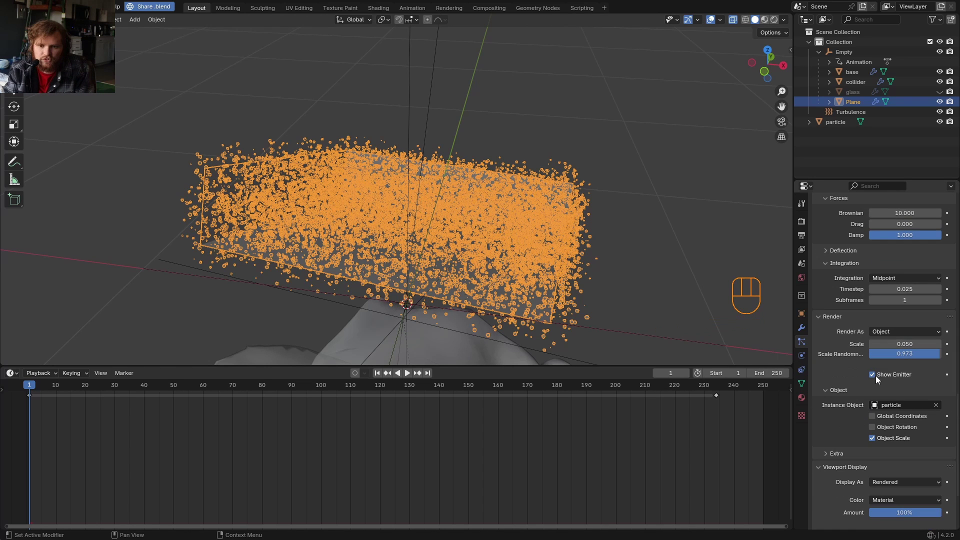
click(875, 373)
scroll(875, 373, down, 5)
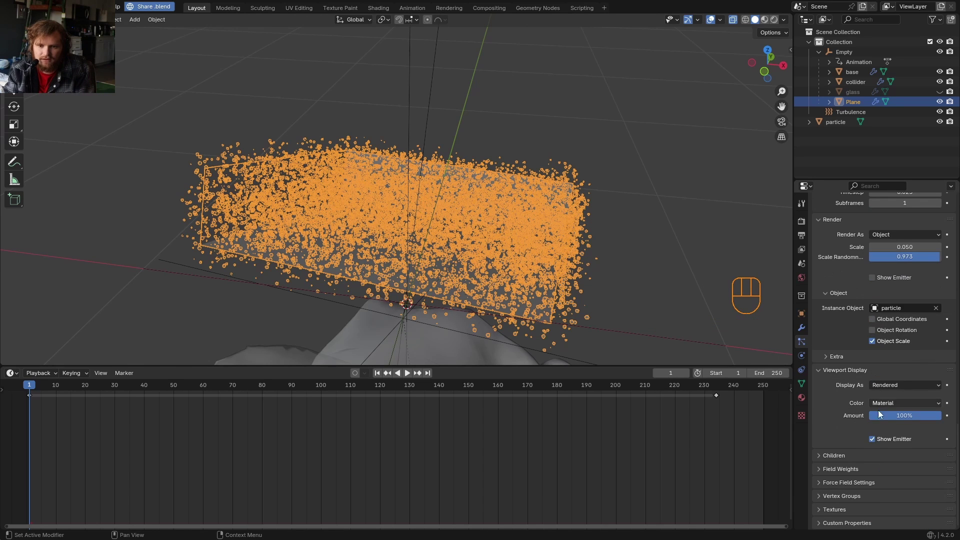
click(875, 436)
- Set the particles' Scale Randomness to 1.000 and unhide the glass
click(664, 158)
mouse_move(935, 256)
mouse_down()
mouse_move(870, 257)
mouse_move(941, 257)
mouse_up()
key(alt+h)
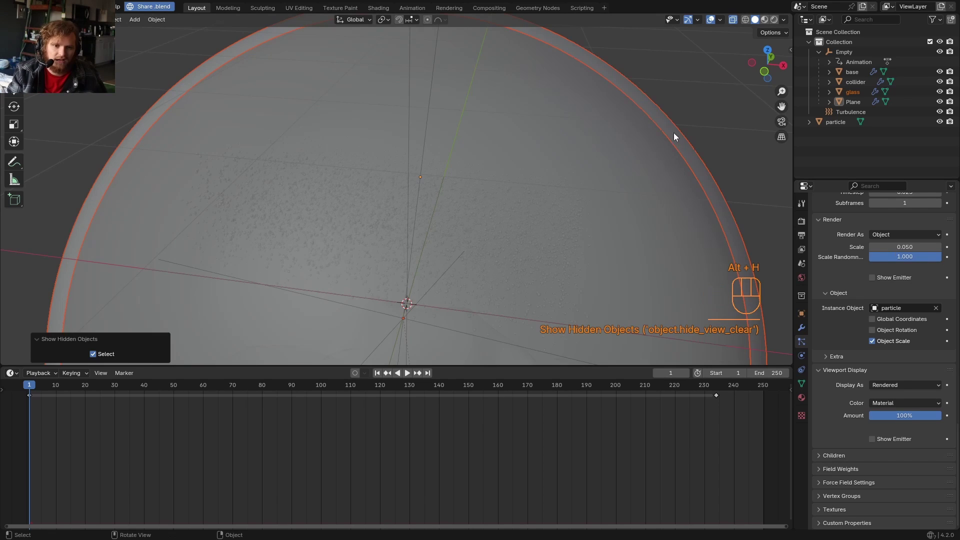
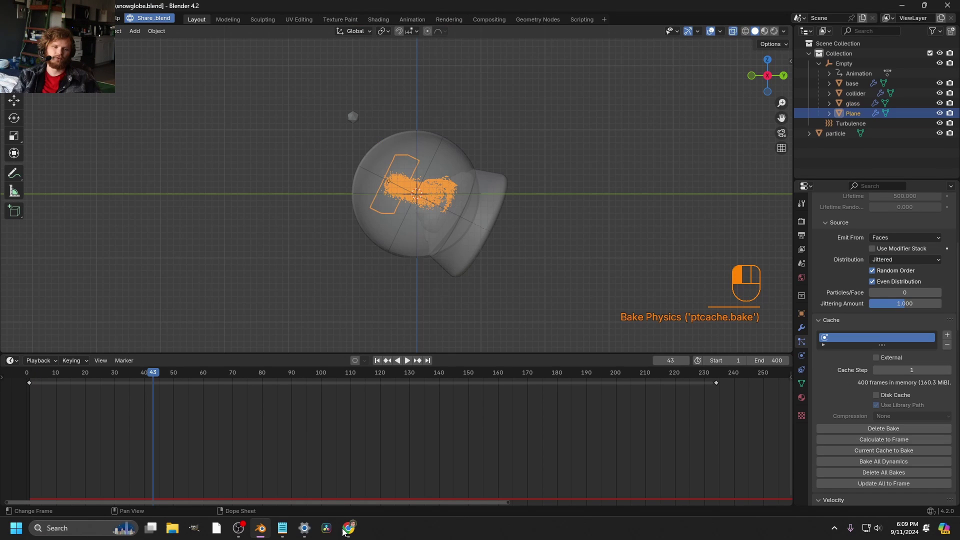
- Examine the baked snow inside the globe at frames 299 and 243, using Rendered shading with the overlays hidden
scroll(310, 418, down, 1)
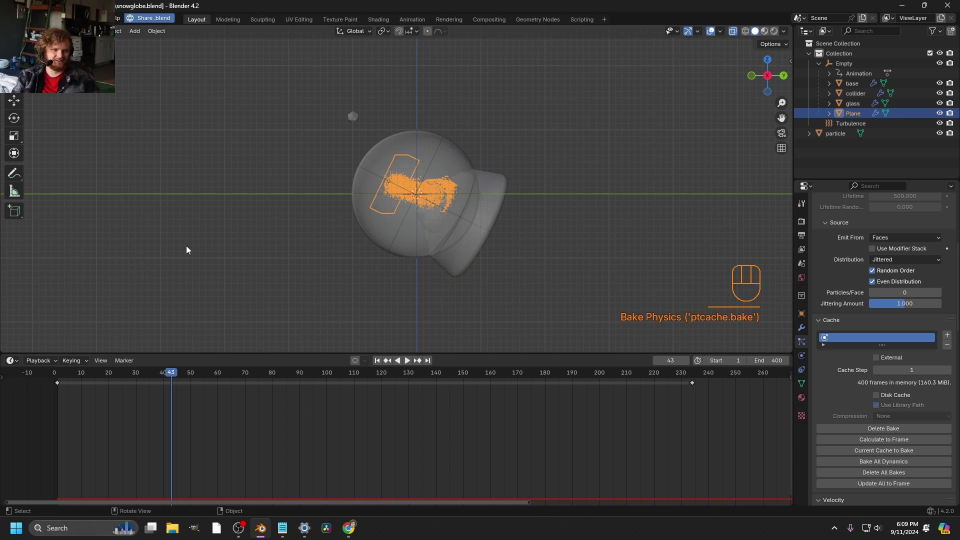
key(q)
key(q)
click(171, 247)
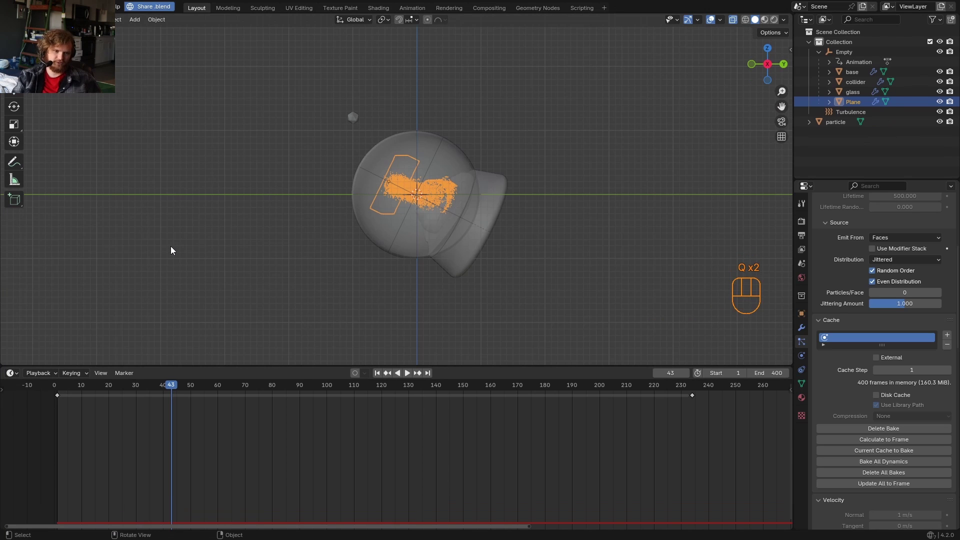
scroll(292, 444, down, 5)
drag(303, 389, 484, 395)
click(712, 20)
scroll(537, 190, up, 5)
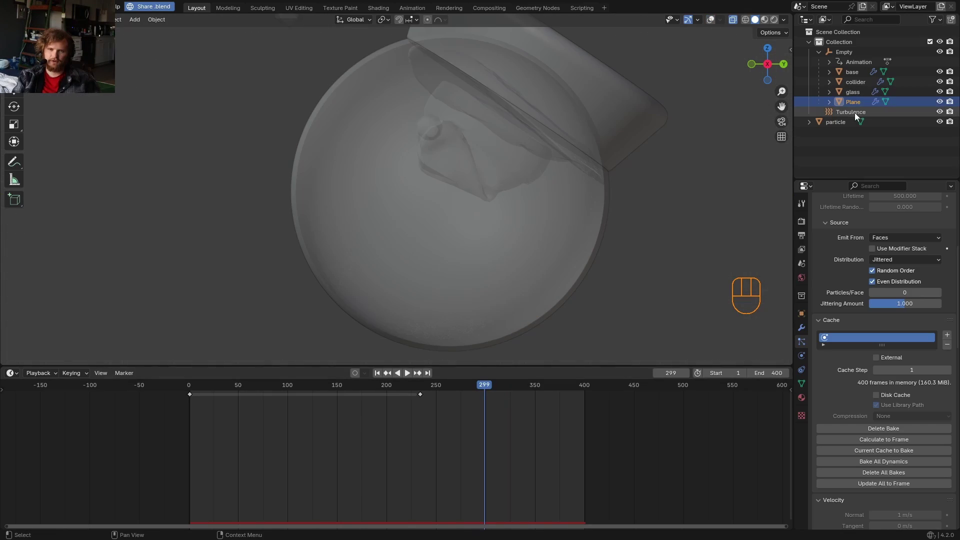
click(774, 21)
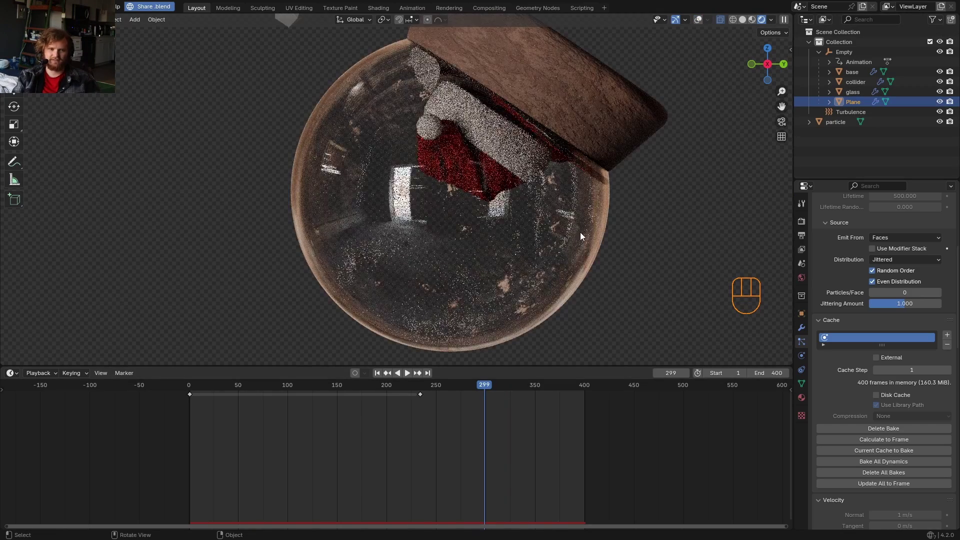
mouse_move(478, 388)
mouse_down()
mouse_move(356, 401)
mouse_move(482, 400)
mouse_move(429, 400)
mouse_up()
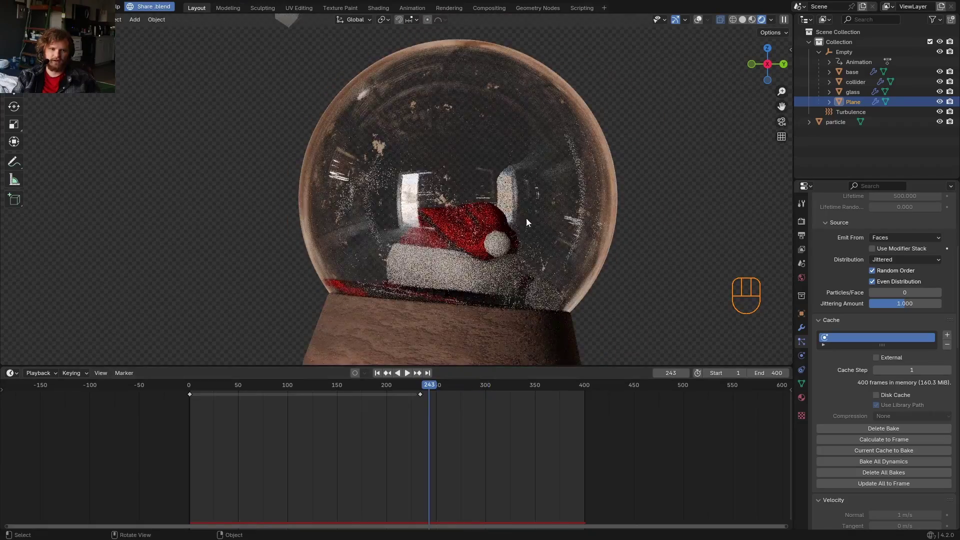
scroll(529, 185, up, 2)
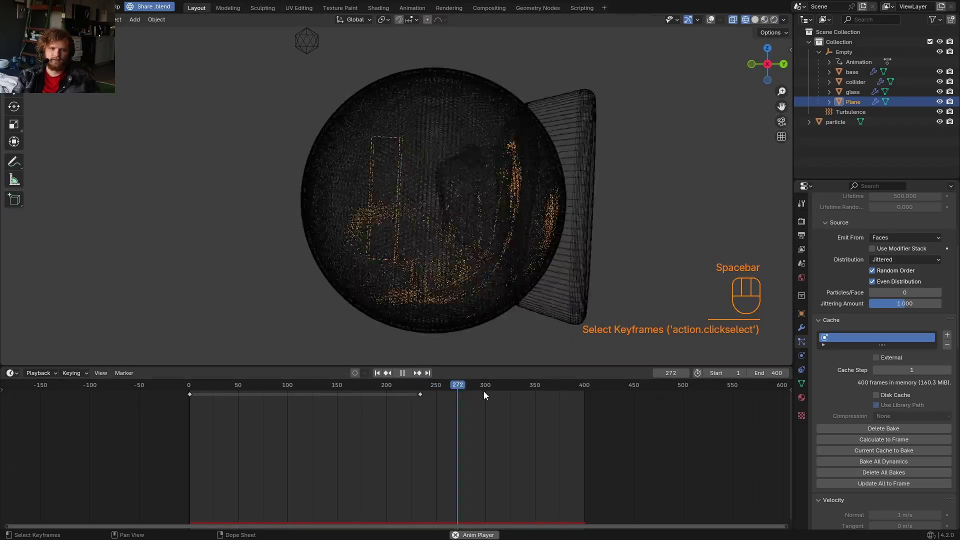
- Replay the baked particle motion in wireframe from shortly after frame 200 and stop at frame 322
drag(485, 391, 439, 392)
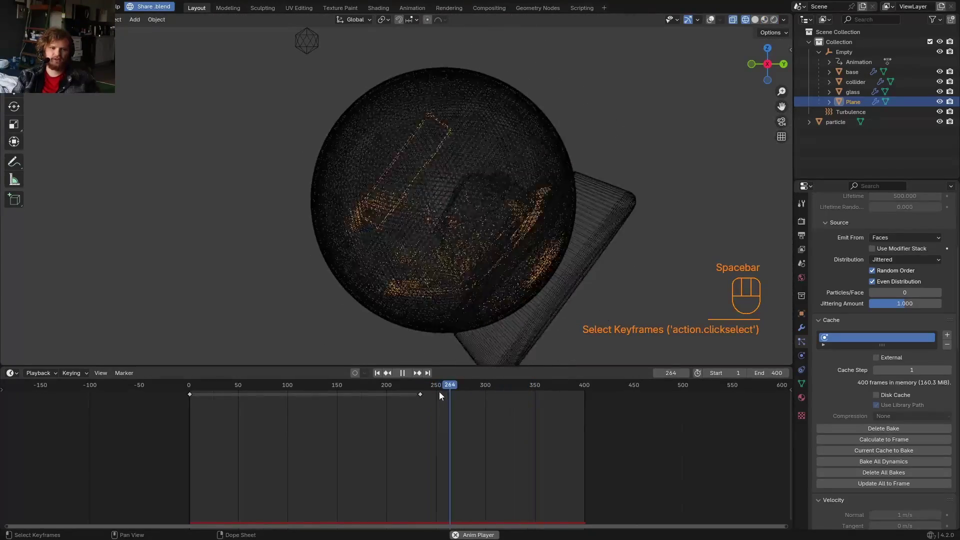
click(399, 387)
key(space)
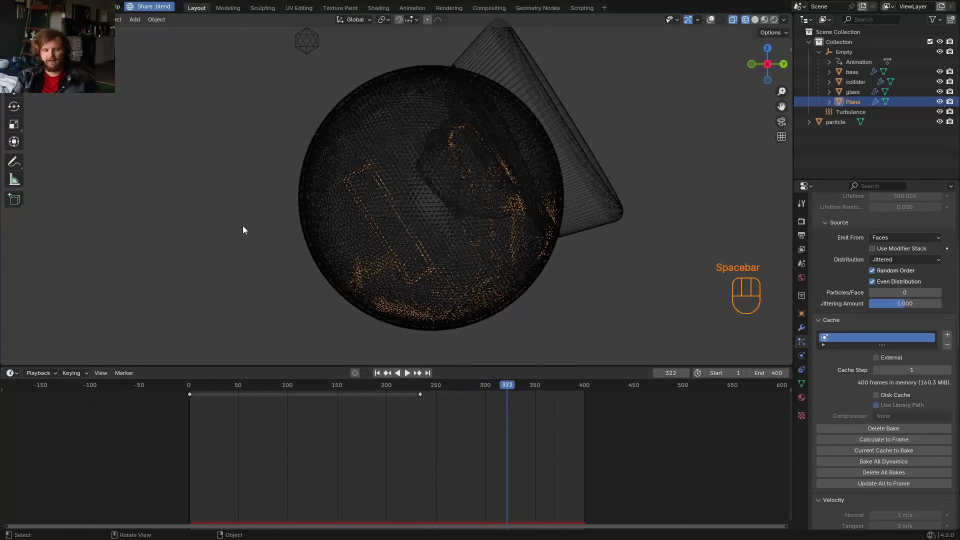
- Try a Drag force field at the world origin, review its physics settings, and delete it
click(709, 20)
key(shift+a)
mouse_move(223, 441)
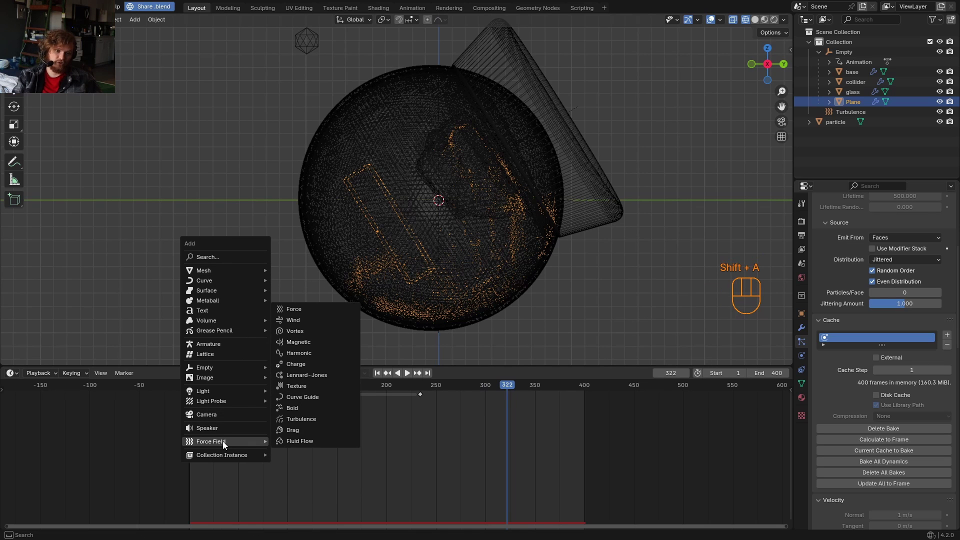
click(297, 433)
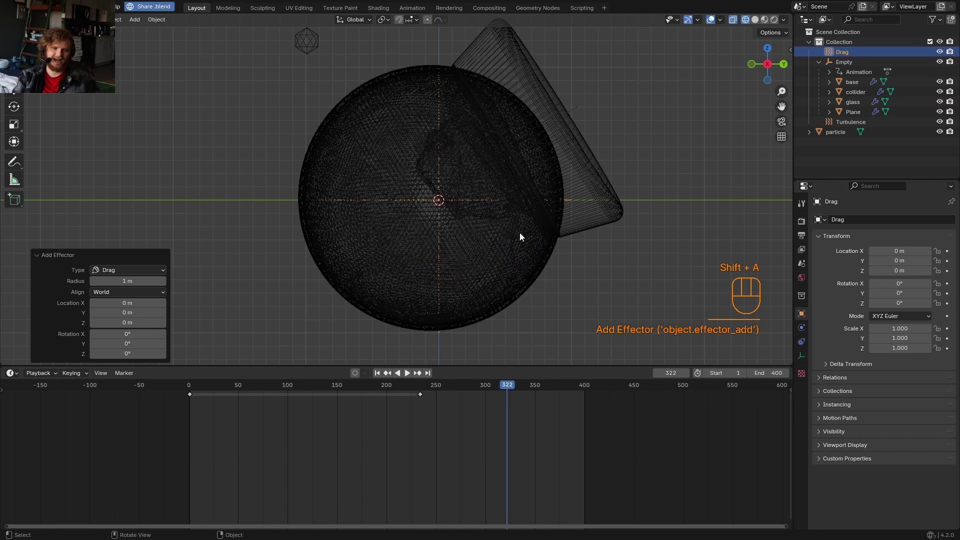
click(803, 342)
click(802, 327)
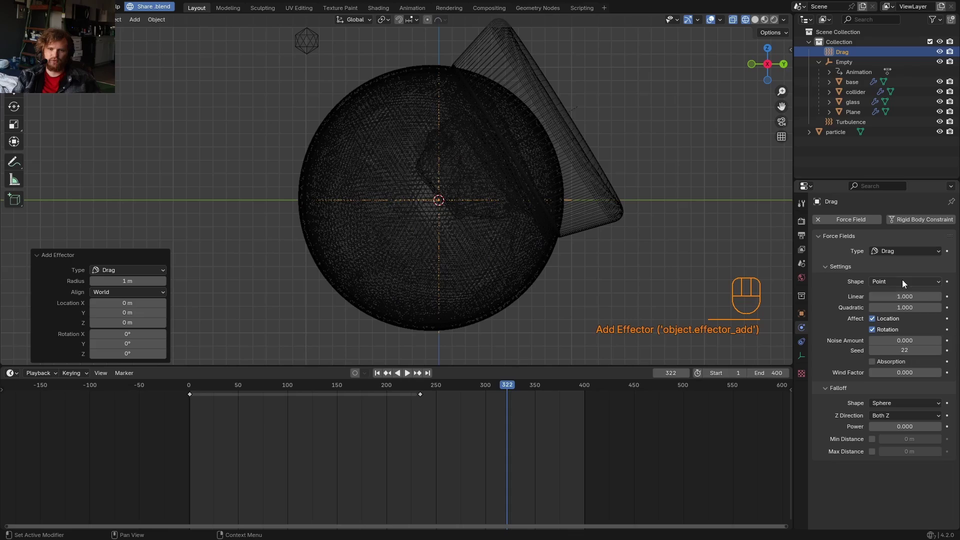
key(x)
click(325, 175)
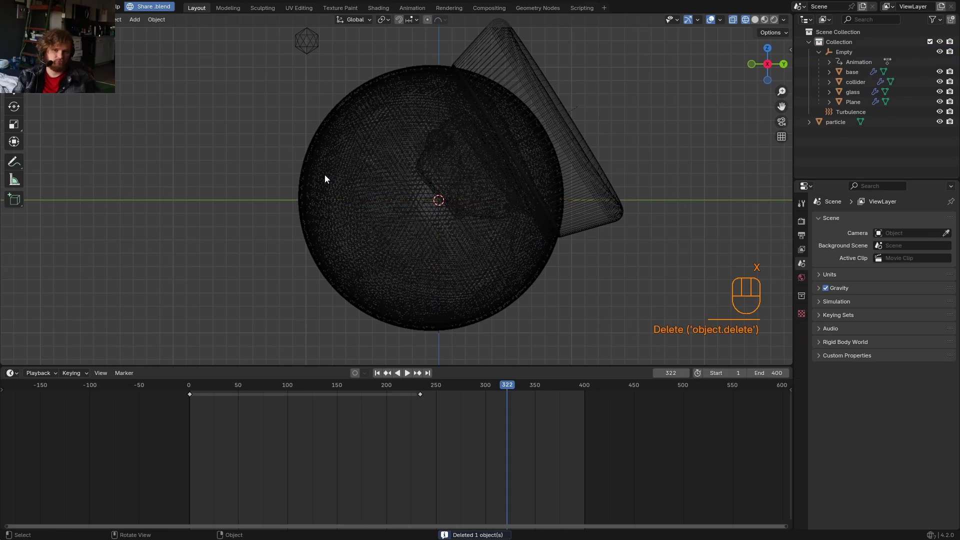
key(space)
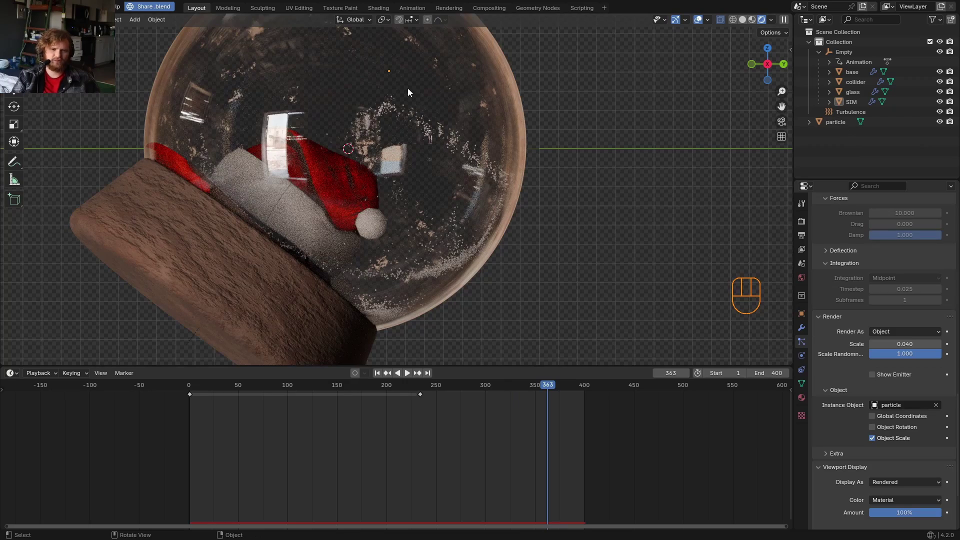
- Mark the separate particle ico sphere with a freehand annotation in the rendered view at frame 363
shift+middle_drag(429, 131, 548, 187)
shift+middle_drag(434, 191, 595, 297)
middle_drag(468, 293, 431, 212)
middle_drag(547, 40, 583, 118)
scroll(584, 119, down, 2)
key(d)
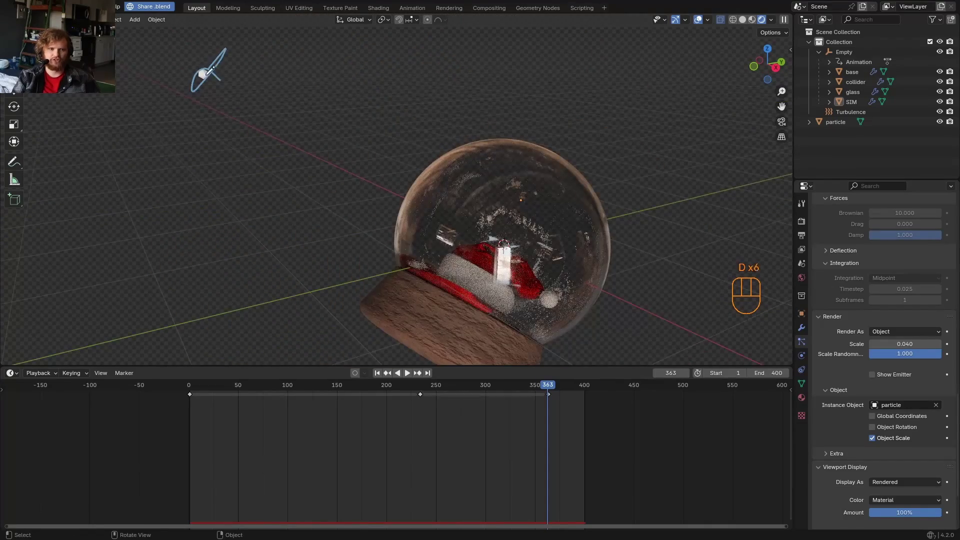
drag(210, 70, 220, 80)
- Switch to the Shading workspace with Rendered shading and give the particle ico sphere a new material
click(378, 8)
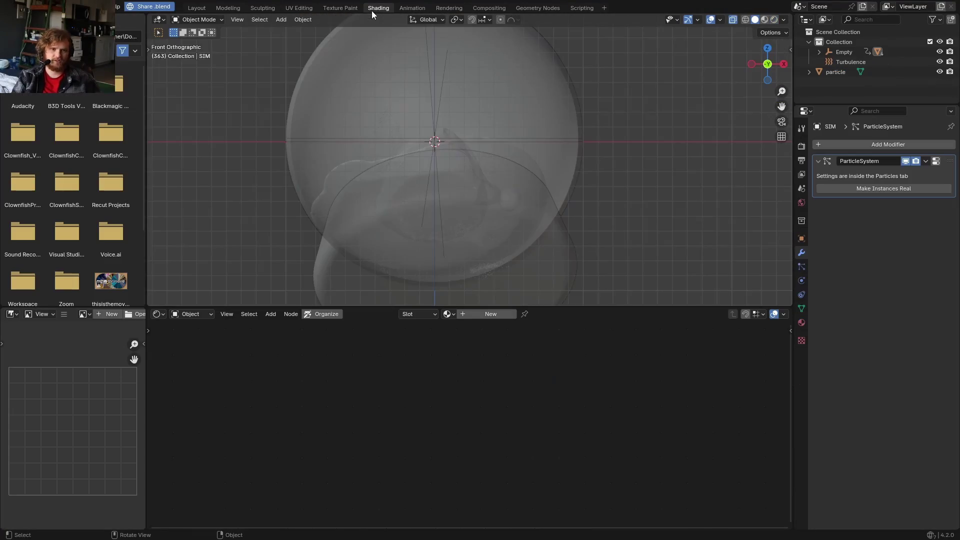
click(762, 19)
scroll(535, 111, down, 7)
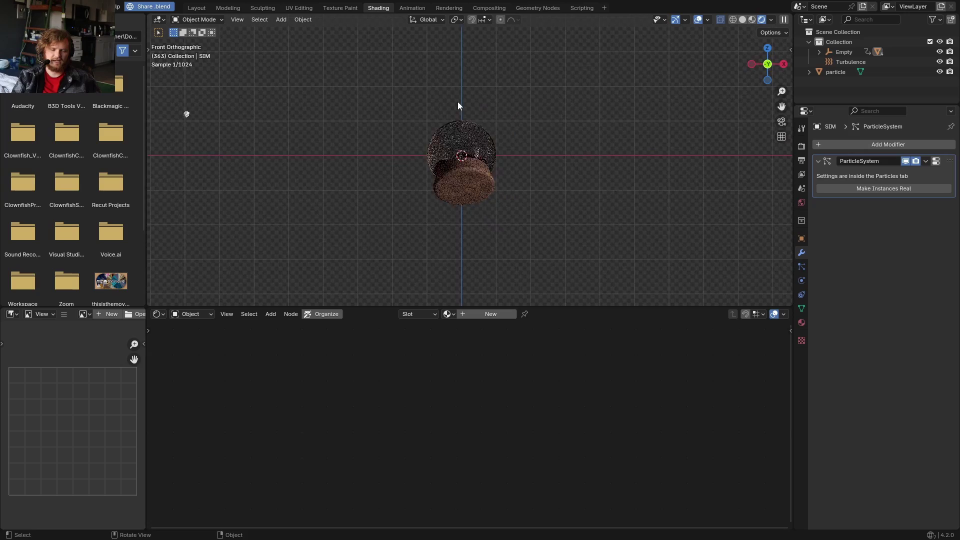
middle_drag(302, 120, 289, 120)
click(248, 123)
click(493, 317)
- Name the particle's material "snow" and raise its Principled BSDF Transmission Weight
scroll(497, 131, up, 10)
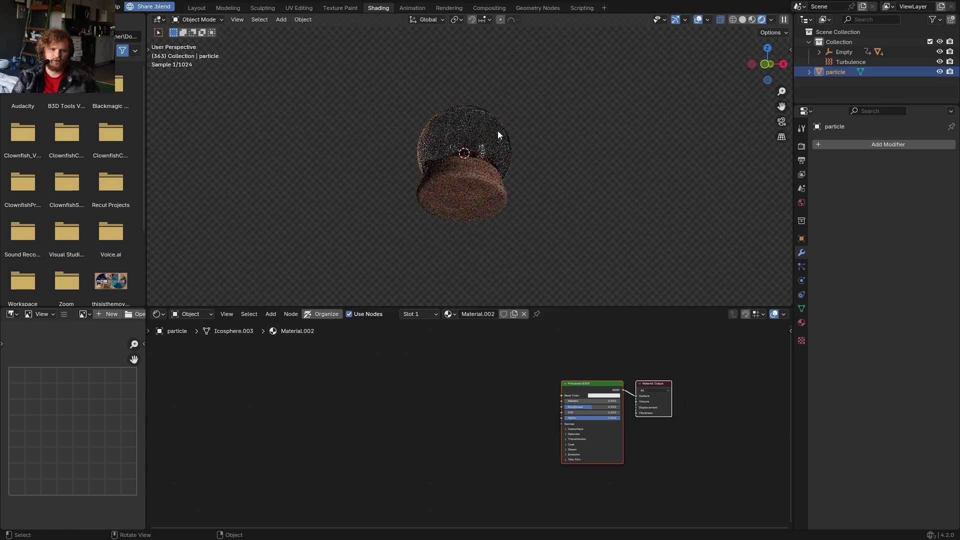
middle_drag(497, 131, 451, 141)
scroll(625, 443, up, 5)
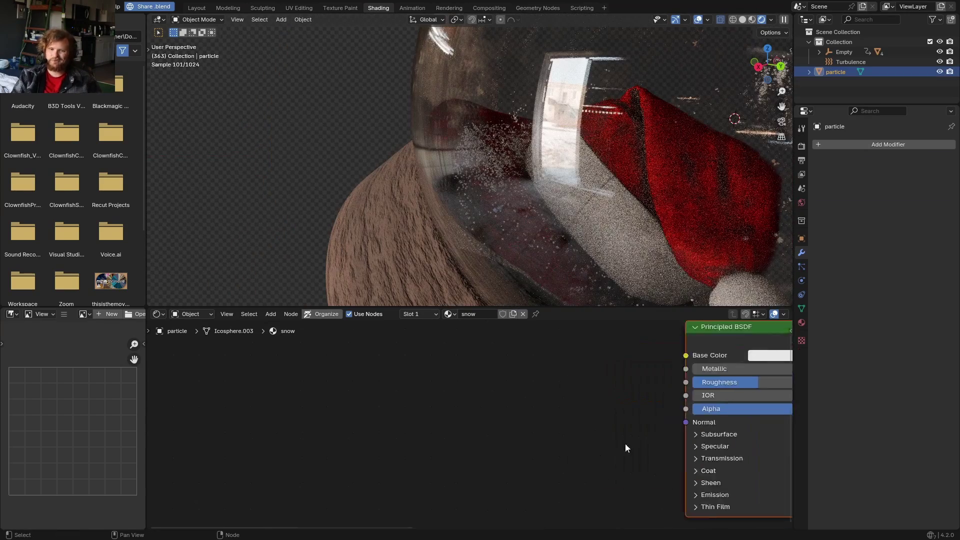
key(Home)
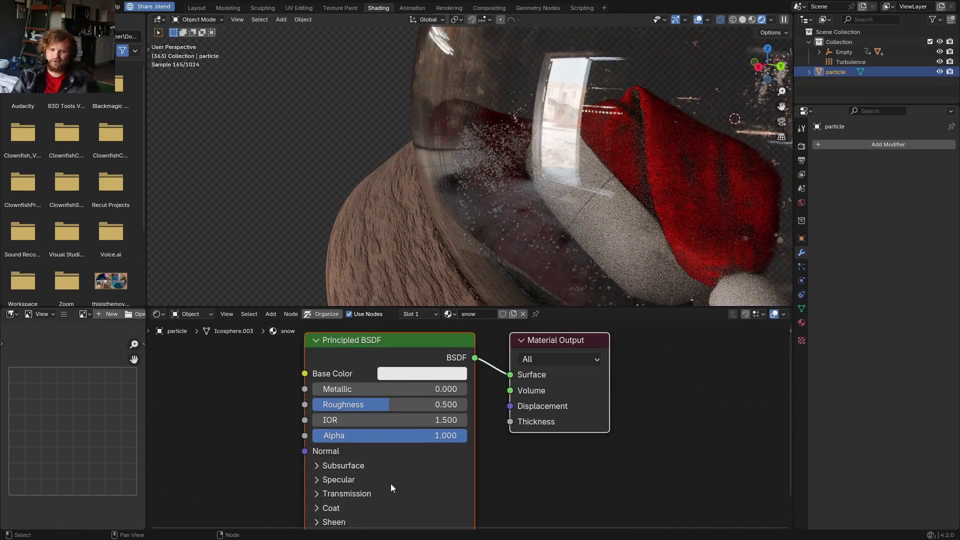
click(349, 498)
middle_drag(349, 498, 365, 449)
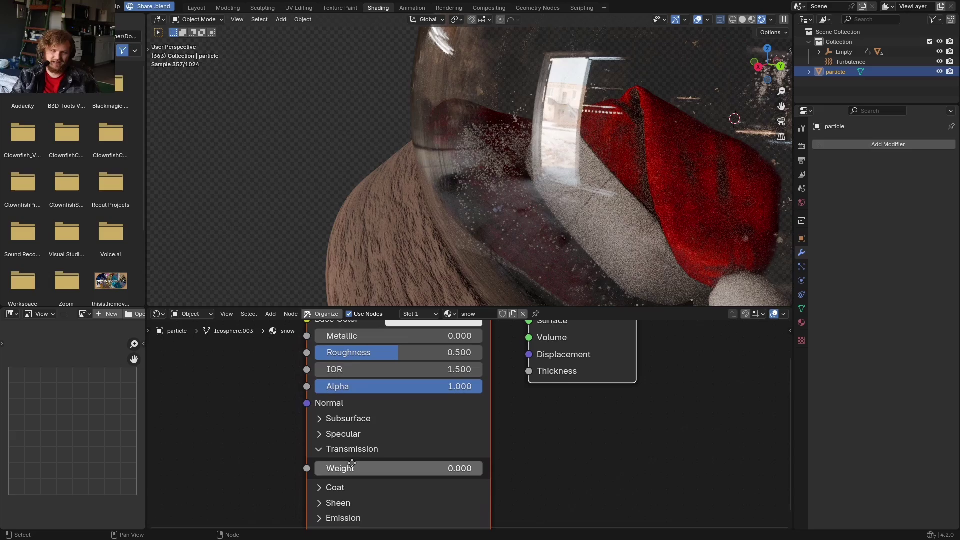
drag(368, 468, 466, 468)
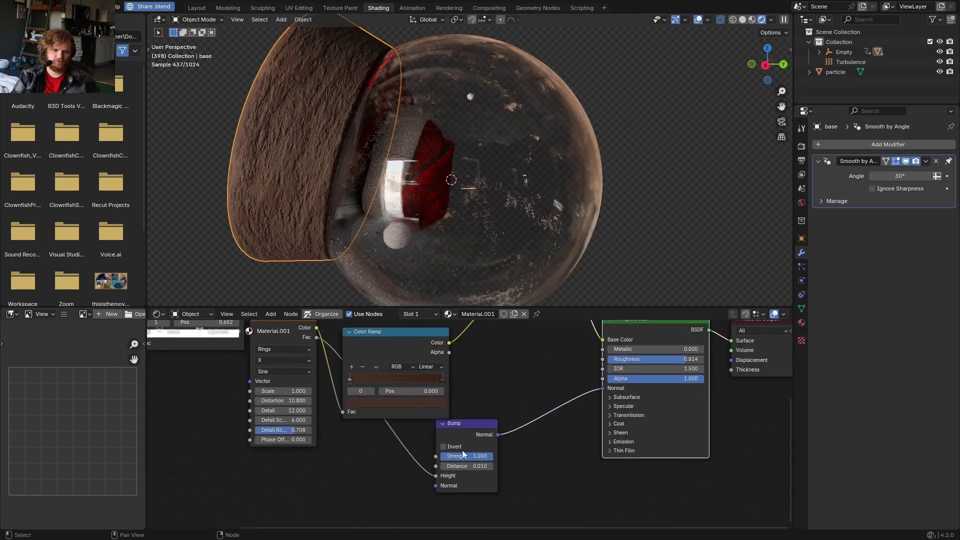
- Set the Bump node's Strength to 0.5 in the wooden base's material
scroll(462, 451, up, 2)
click(465, 467)
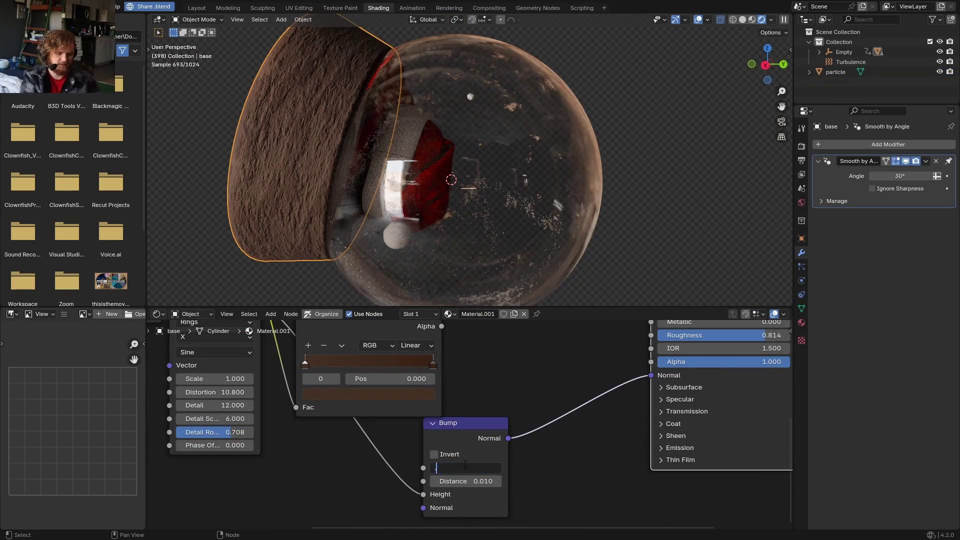
text(.5)
key(Return)
- Add a camera, look through it, and lock the camera to the view
scroll(591, 146, down, 4)
middle_drag(590, 146, 387, 124)
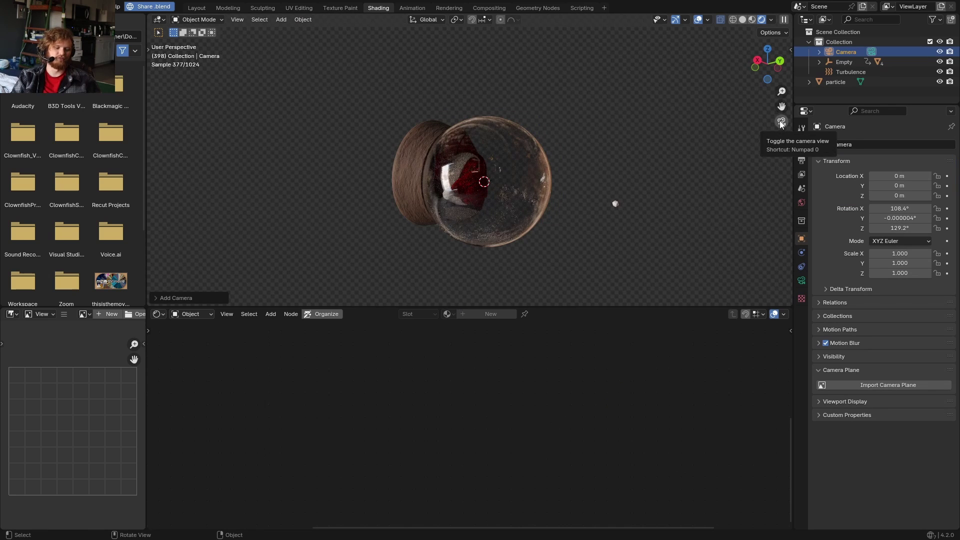
click(781, 122)
key(n)
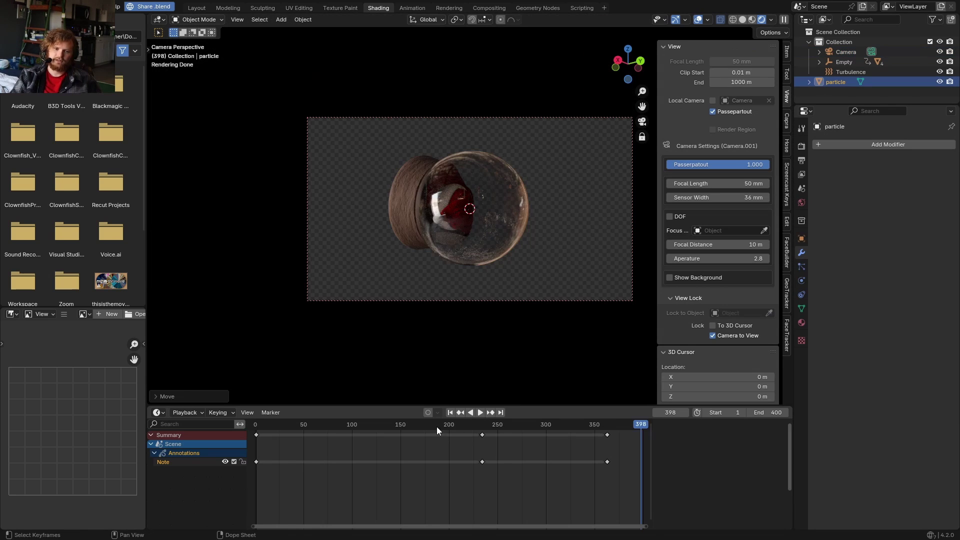
- Go to frame 201, frame the whole snow globe in the camera view, and release the Camera to View lock
mouse_move(437, 427)
mouse_down()
mouse_move(547, 422)
mouse_move(450, 427)
mouse_up()
middle_drag(490, 215, 440, 207)
key(shift+l)
scroll(439, 207, up, 1)
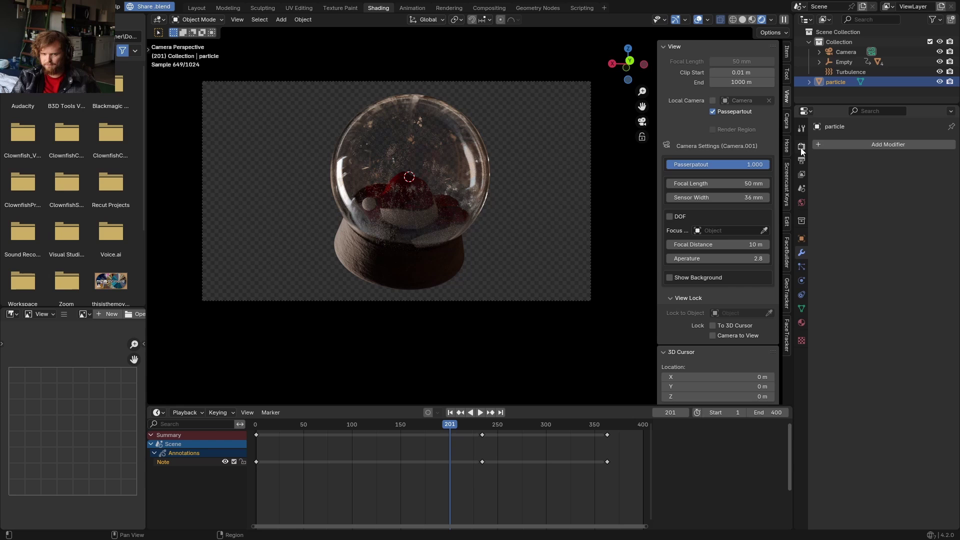
- Set the final render's Max Samples to 300 and expand the render Denoise settings
click(802, 148)
scroll(891, 348, down, 2)
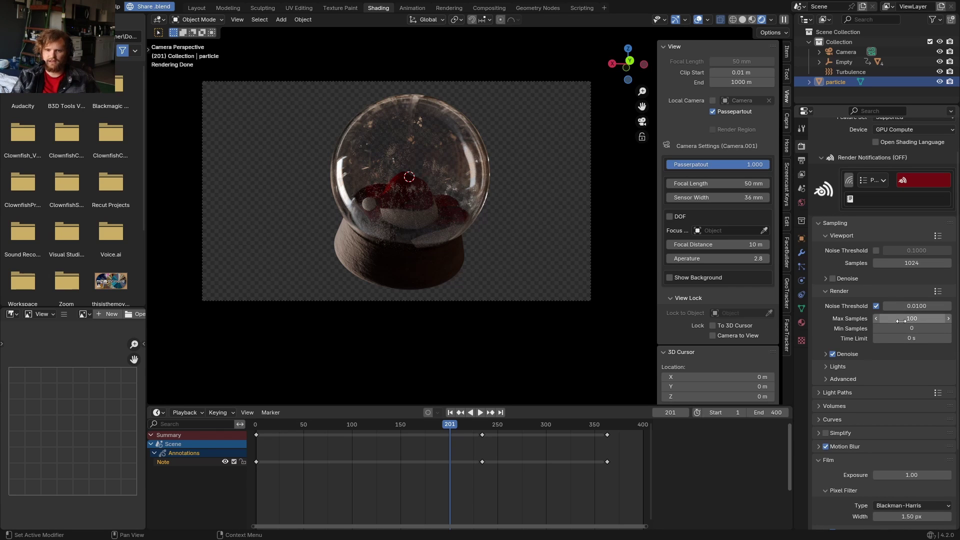
text(00)
key(Return)
click(861, 353)
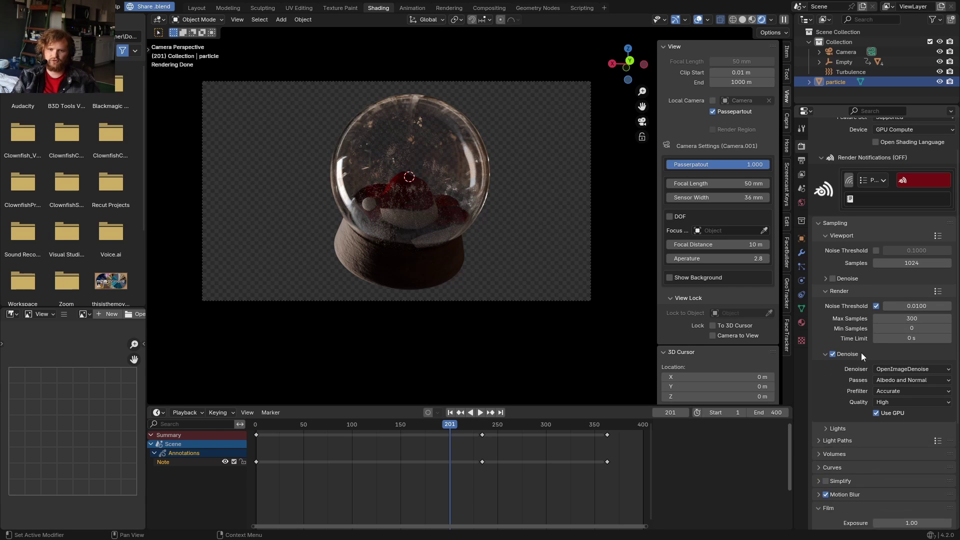
click(890, 369)
click(889, 369)
- Render the current frame and preview the Render Layers image with a Viewer node in the Compositing workspace
click(489, 7)
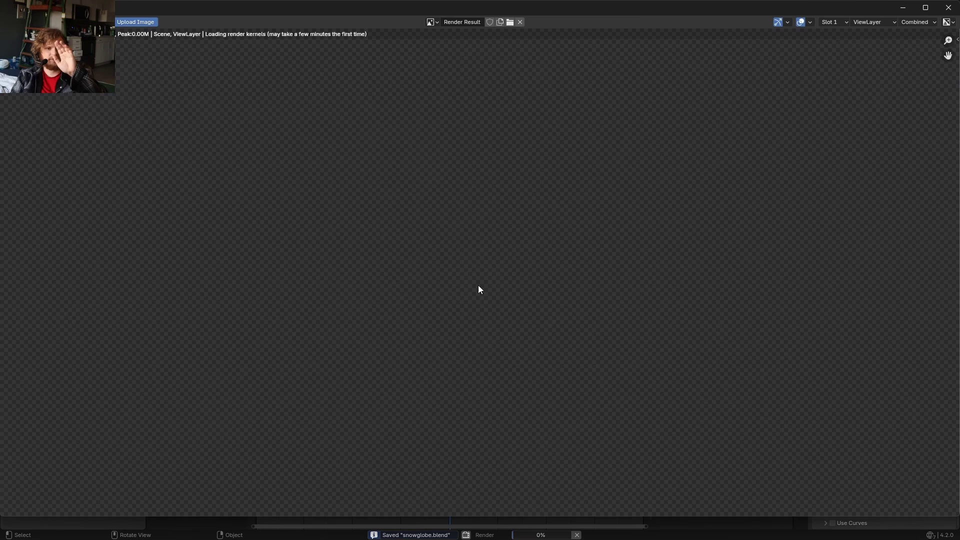
drag(306, 244, 118, 117)
ctrl+shift+click(119, 117)
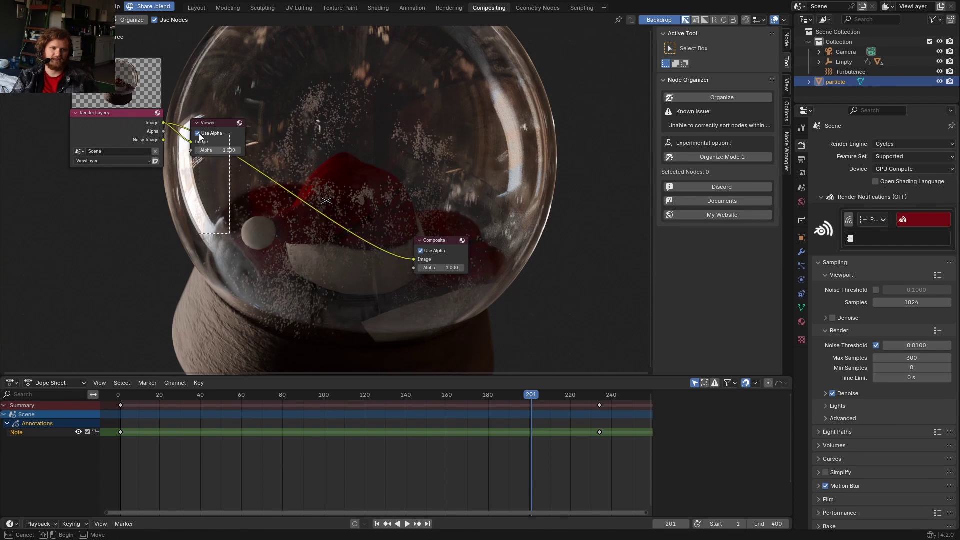
- Place the Viewer beside the Composite node, feed both through a shared reroute, and move them away from Render Layers
drag(203, 123, 426, 291)
drag(508, 320, 415, 236)
key(g)
click(576, 194)
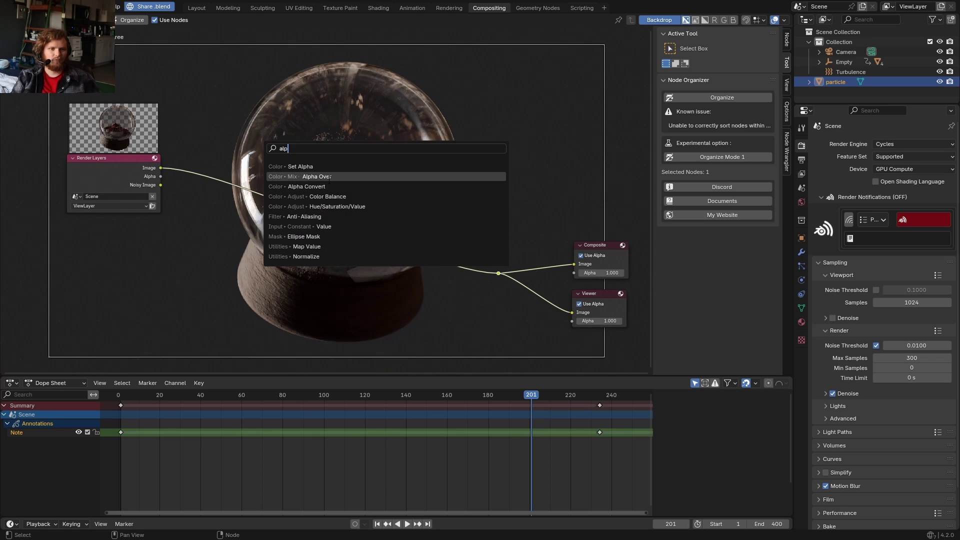
- Insert an Alpha Over node after Render Layers, feed the render into its second Image input, and preview its output
click(298, 176)
click(233, 178)
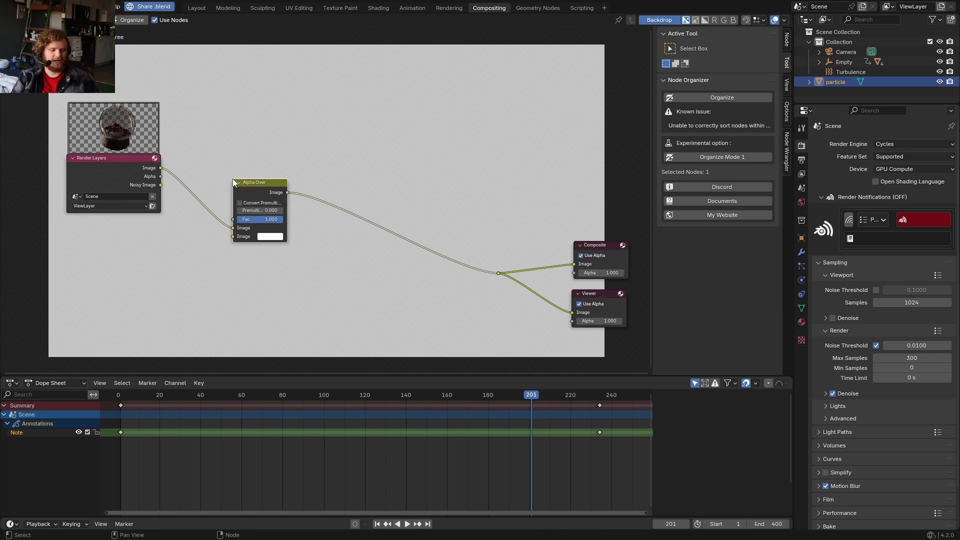
drag(233, 227, 233, 236)
scroll(289, 193, up, 15)
scroll(114, 215, down, 4)
middle_drag(114, 215, 395, 203)
ctrl+shift+click(125, 145)
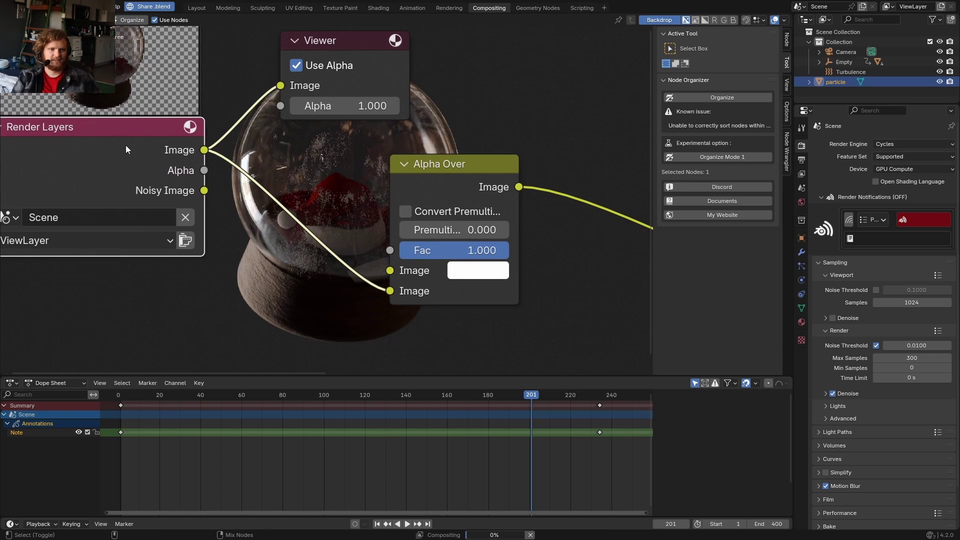
ctrl+shift+click(478, 177)
- Set the Alpha Over background colour to a dark, desaturated teal with hue 0.485 and value 0.036
click(478, 271)
click(545, 140)
click(546, 80)
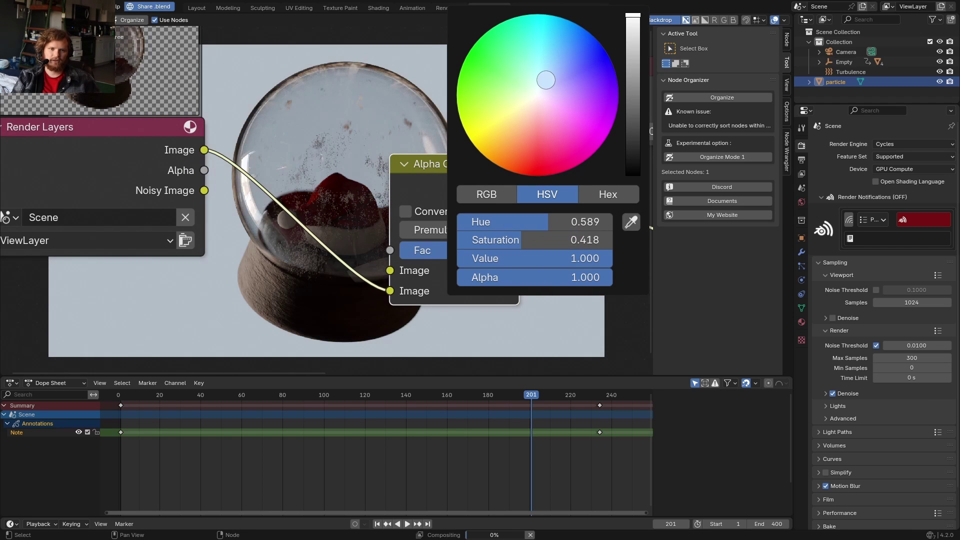
drag(546, 80, 536, 77)
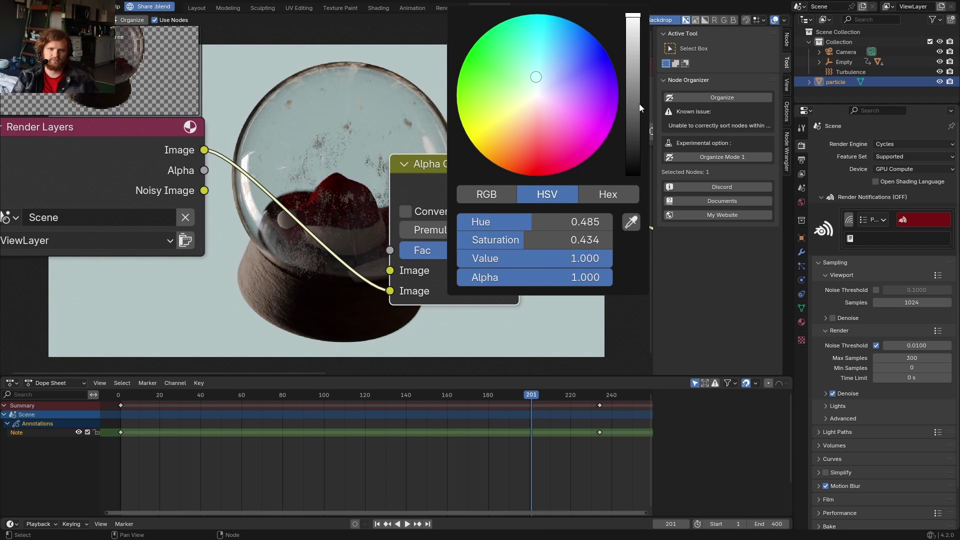
drag(640, 108, 634, 142)
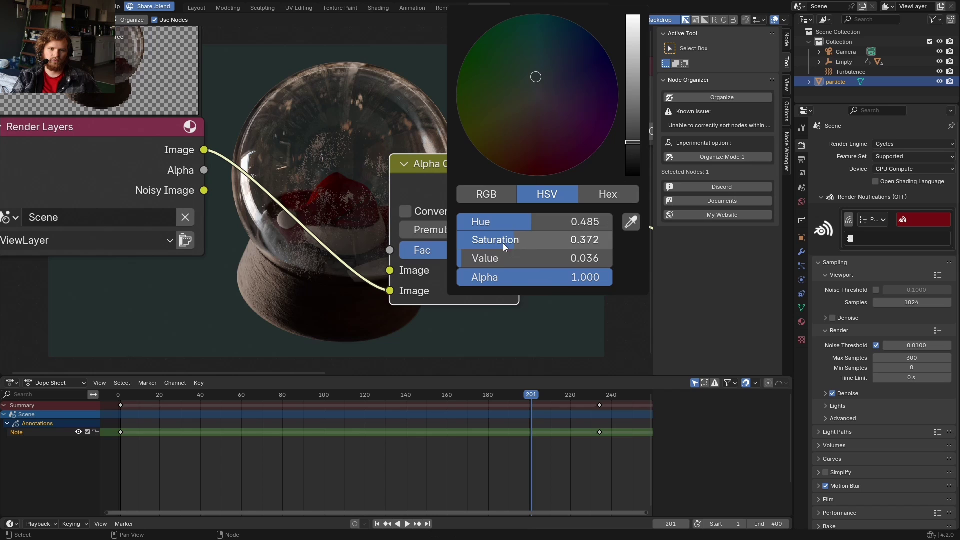
drag(504, 246, 471, 246)
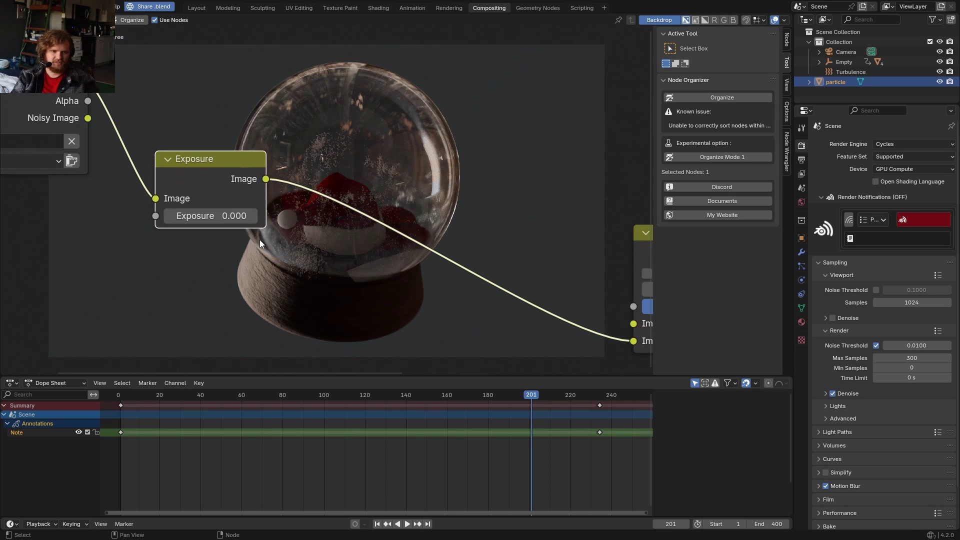
- Set the Exposure node's exposure to 1 and move the node closer to Alpha Over
scroll(259, 239, up, 2)
click(174, 224)
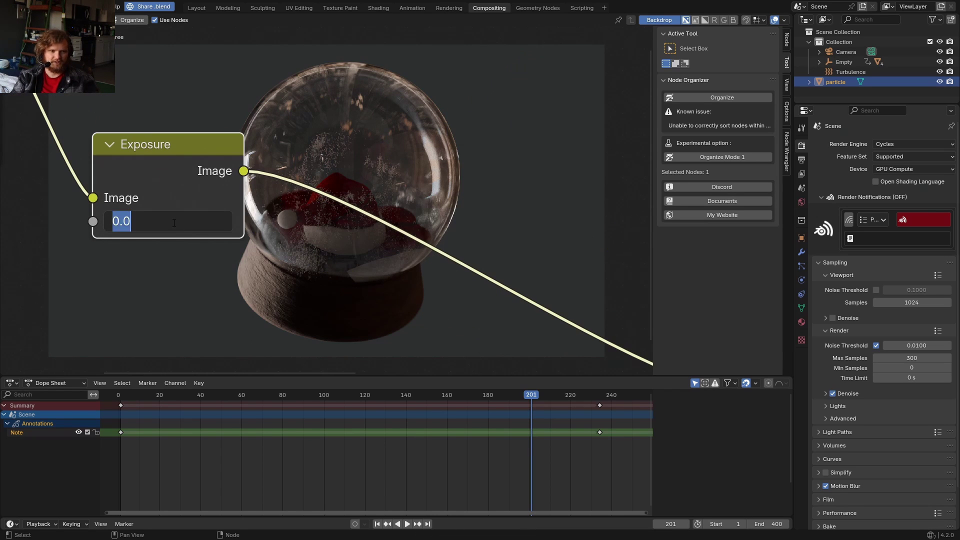
text(1)
key(Return)
middle_drag(200, 210, 163, 208)
drag(165, 205, 412, 267)
middle_drag(411, 268, 522, 313)
- Insert a Gamma node between Render Layers and the Exposure node
key(shift+a)
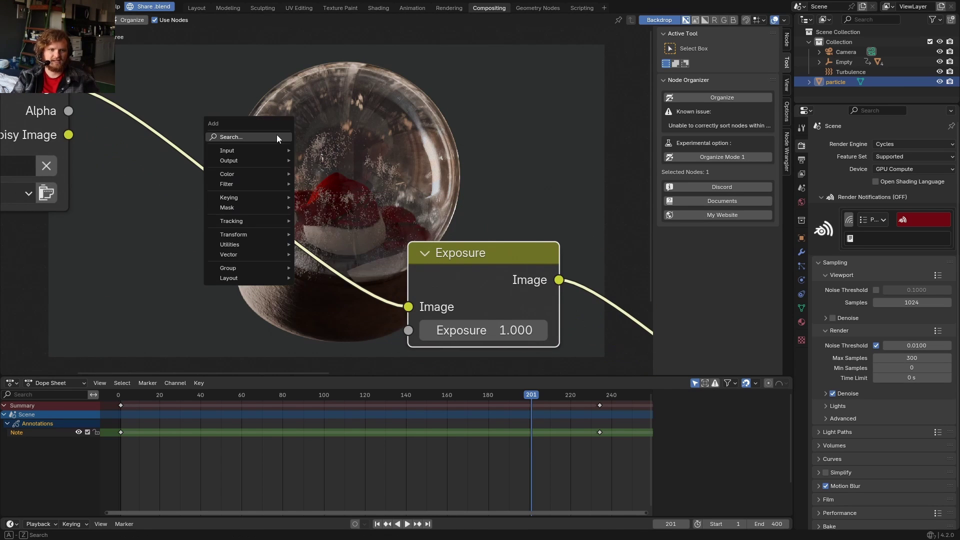
click(277, 137)
text(ga)
click(340, 152)
click(168, 163)
middle_drag(168, 163, 101, 212)
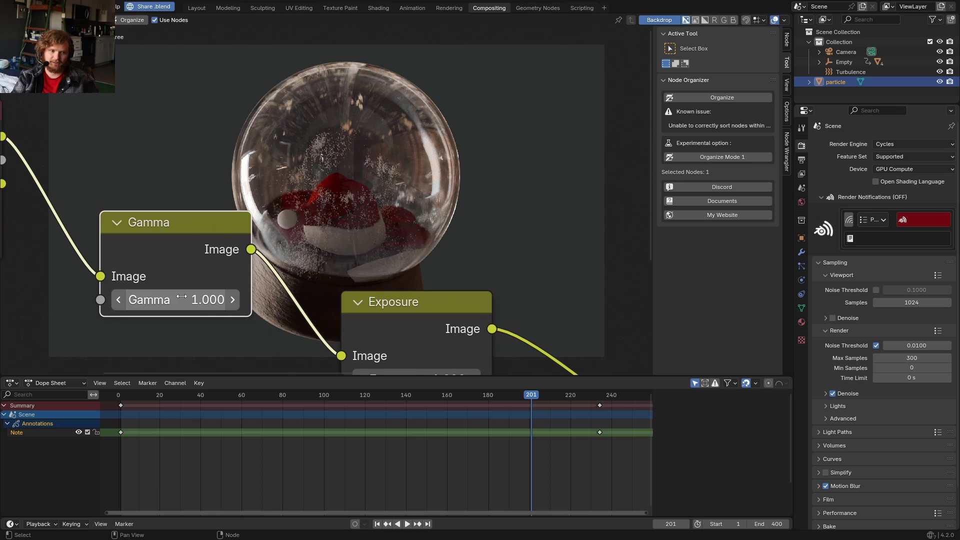
- Try a lower value on the Gamma node, undo it, and set Gamma to 0.8
drag(175, 300, 150, 300)
key(ctrl+z)
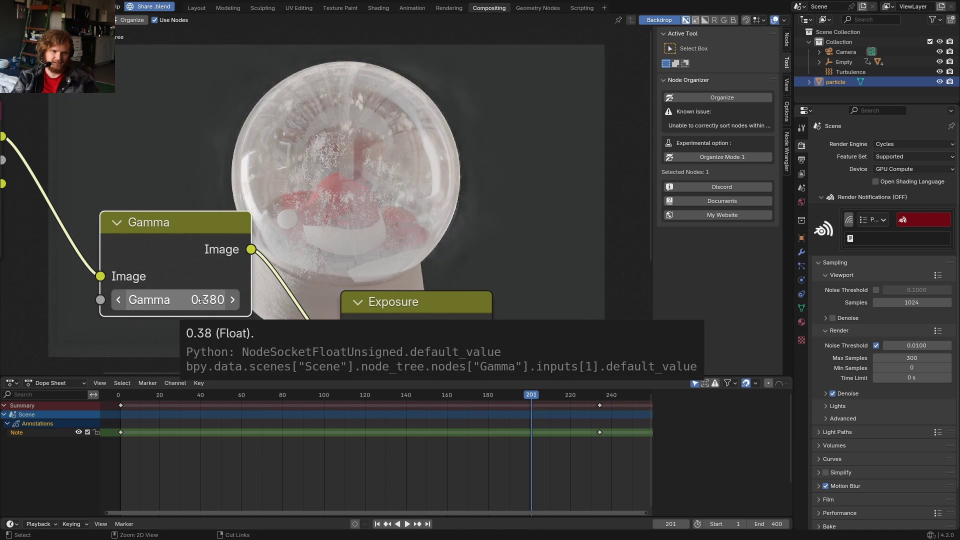
click(204, 300)
text(.8)
key(Return)
- Insert a Lens Distortion node after the Alpha Over node
middle_drag(429, 144, 280, 168)
scroll(279, 168, down, 4)
middle_drag(356, 202, 275, 116)
text(lens)
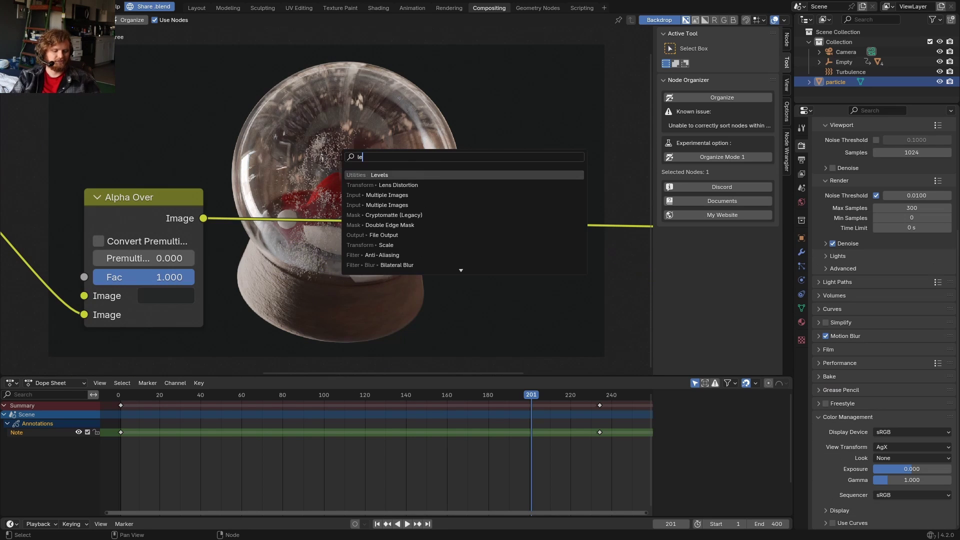
key(Return)
click(459, 166)
scroll(491, 244, up, 2)
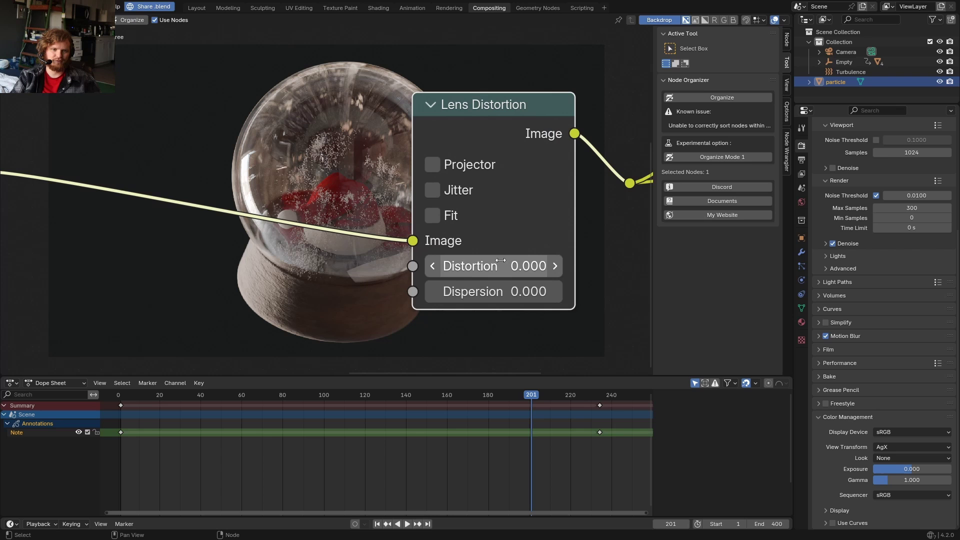
- Set the Lens Distortion node's Distortion and Dispersion to 0.01 and enable Fit
drag(501, 266, 502, 291)
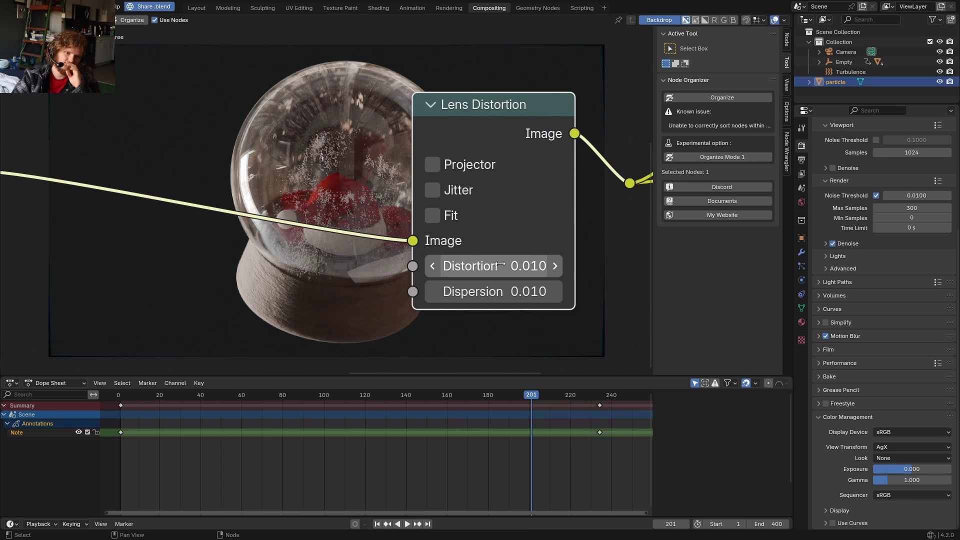
key(alt+v)
key(alt+v)
key(alt+v)
key(alt+v)
key(alt+v)
key(alt+v)
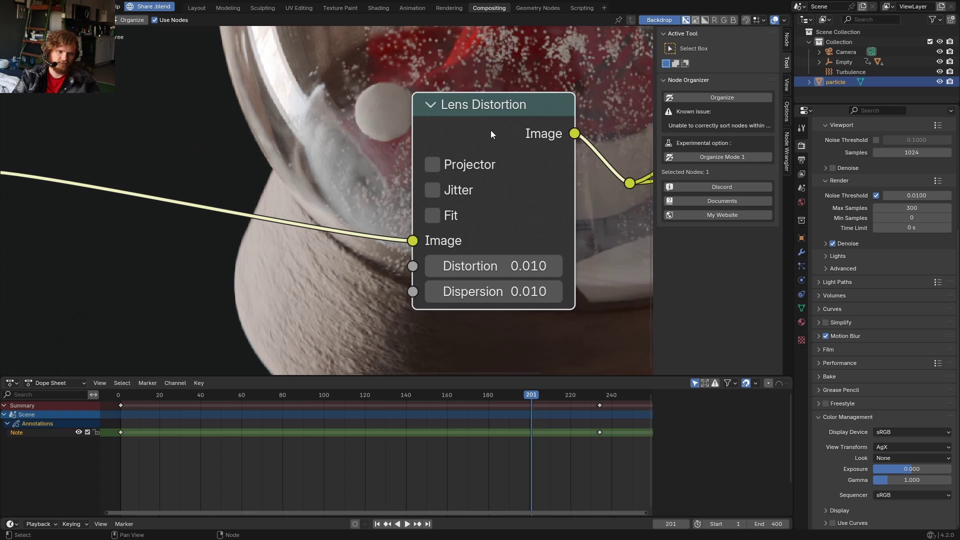
click(434, 215)
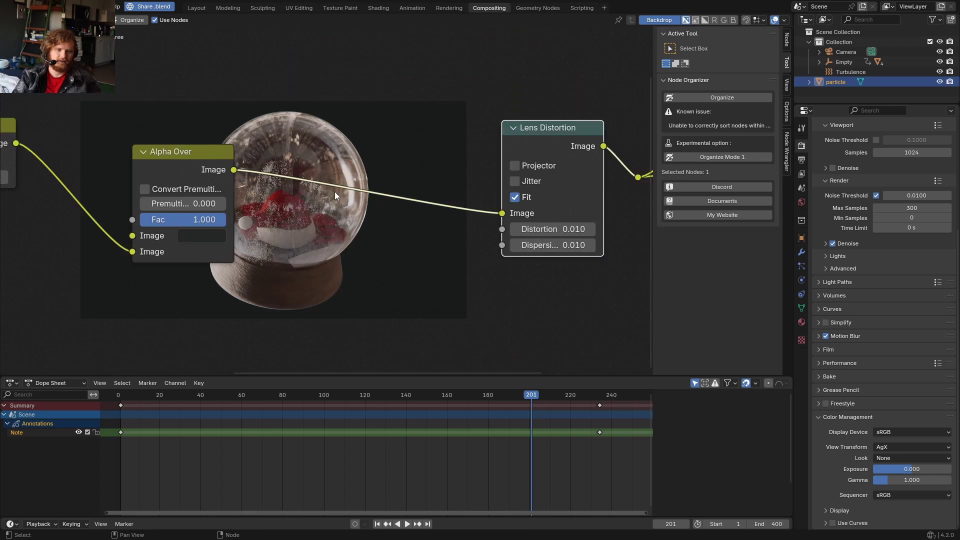
- Insert a Glare node between Alpha Over and Lens Distortion and set its type to Bloom
ctrl+middle_drag(335, 192, 337, 136)
key(shift+a)
text(glare)
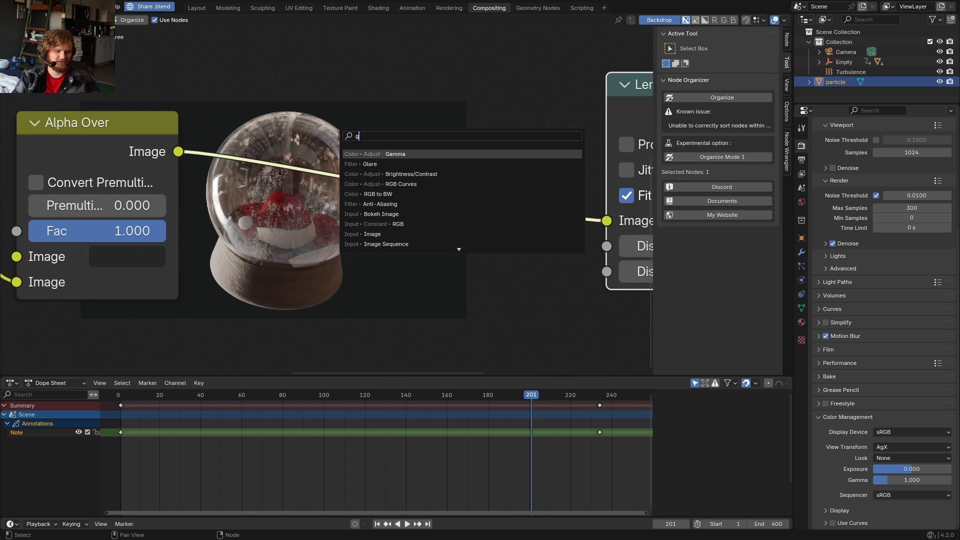
key(Return)
click(374, 82)
middle_drag(316, 214, 343, 66)
key(alt+v)
key(alt+v)
mouse_move(341, 115)
middle_down()
mouse_move(303, 308)
mouse_move(366, 461)
middle_up()
click(483, 364)
click(481, 418)
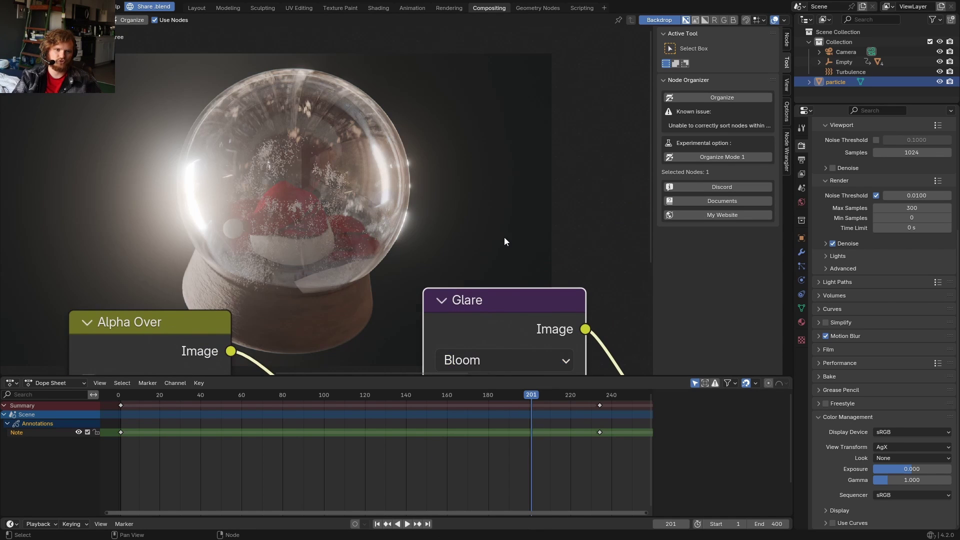
- Set the Glare node's Threshold to 1.3
scroll(504, 241, down, 5)
drag(467, 287, 496, 198)
scroll(496, 198, up, 3)
click(521, 297)
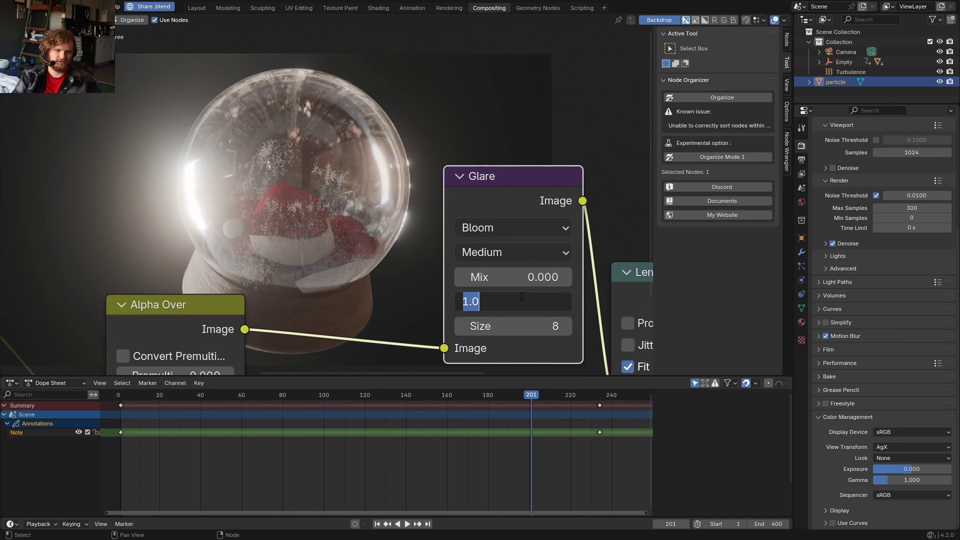
text(1.3)
key(Return)
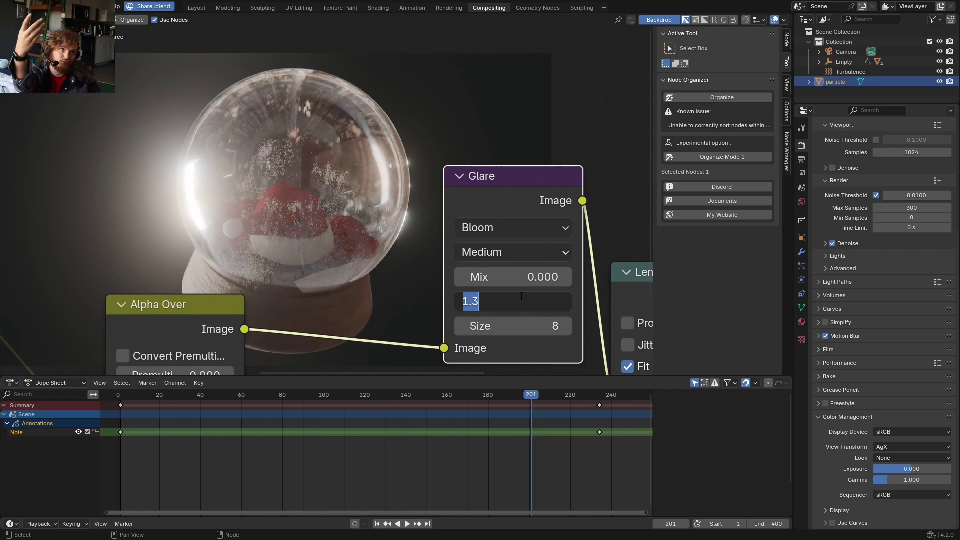
- Try a higher Mix on the Glare node and reset it to its default
click(542, 285)
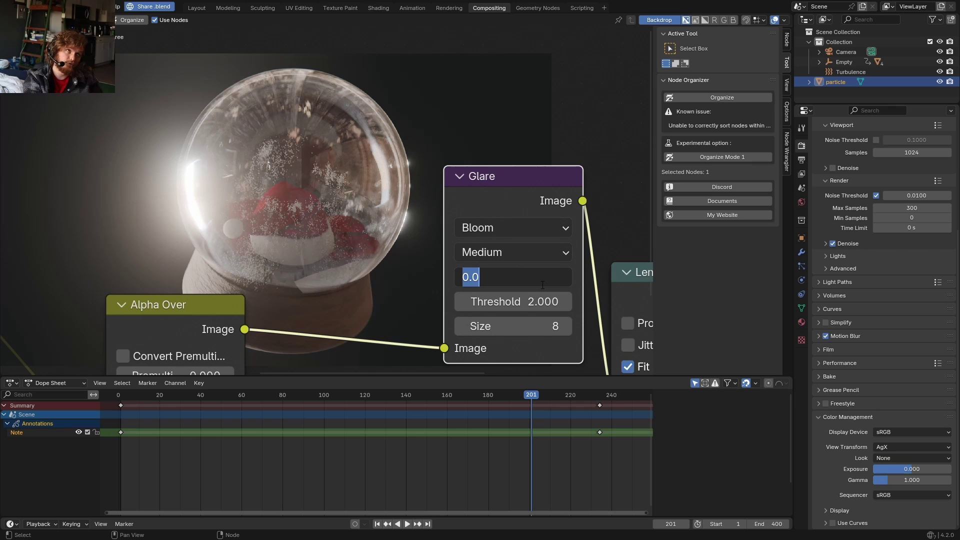
key(Return)
drag(549, 283, 572, 283)
key(BackSpace)
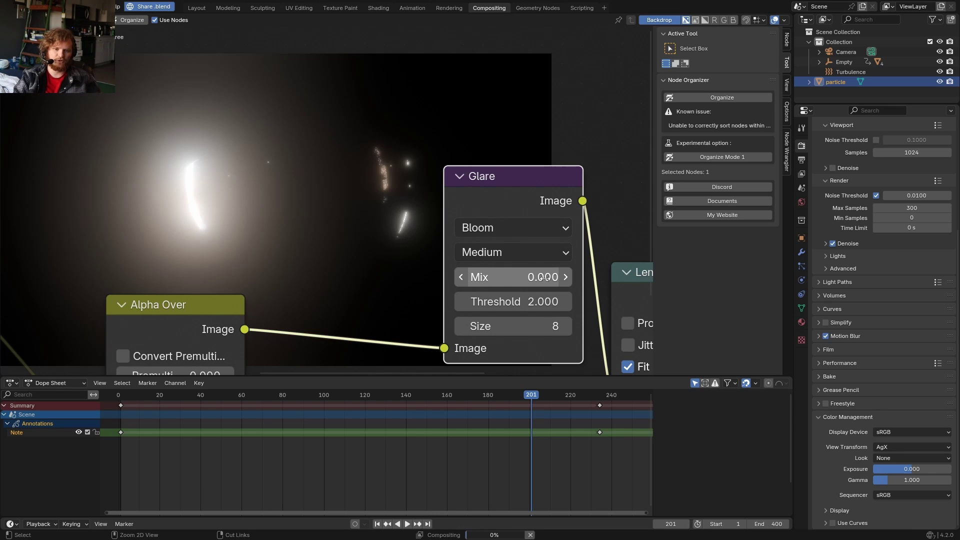
- Set the Glare node's Mix to -0.9, and mute and unmute the node to compare the bloom
click(546, 279)
text(-0.9)
key(Return)
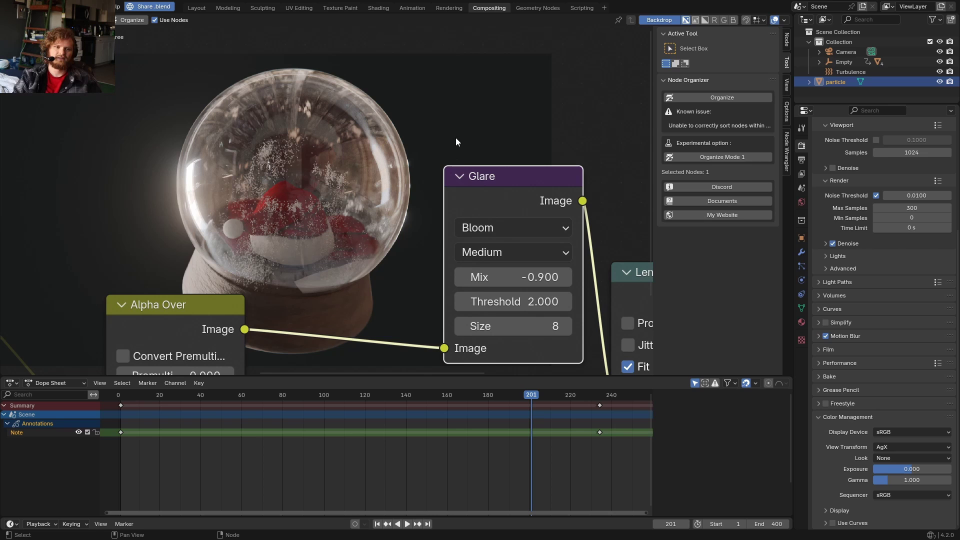
key(m)
key(m)
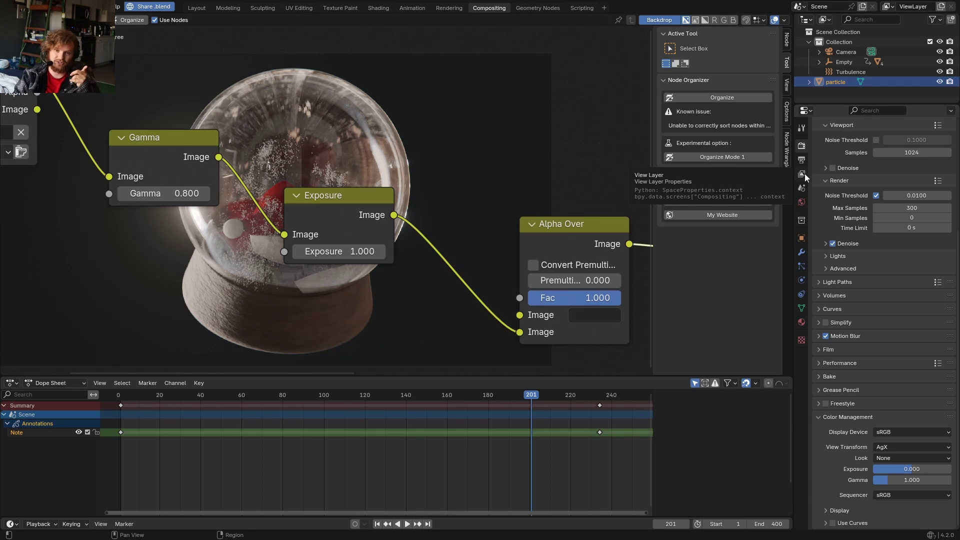
- Enable the view layer's Ambient Occlusion pass, then save the file and re-render the frame
click(802, 173)
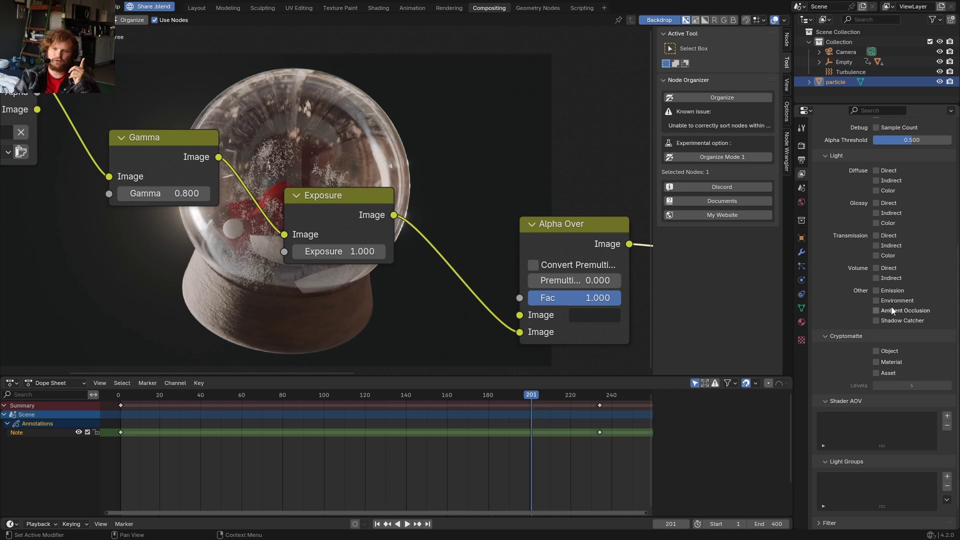
click(884, 310)
key(ctrl+s)
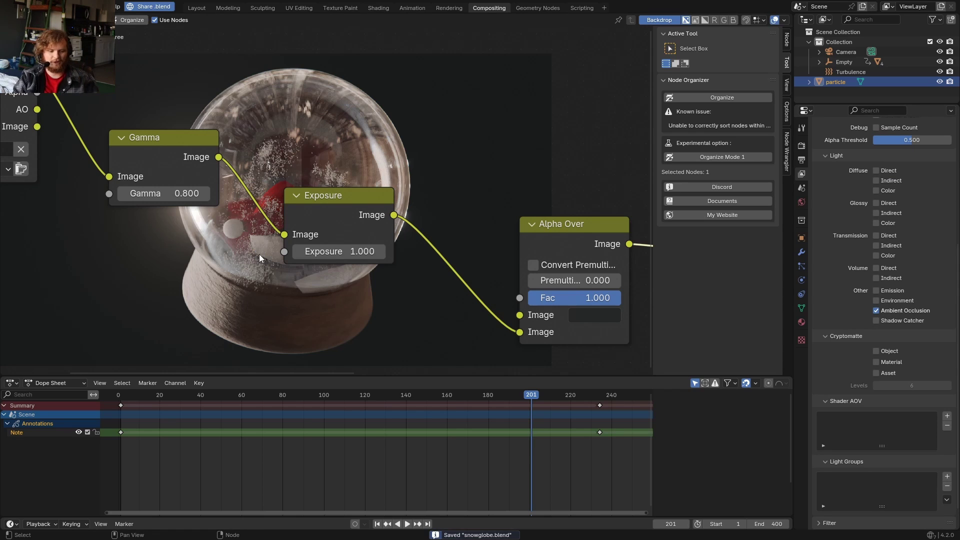
key(F12)
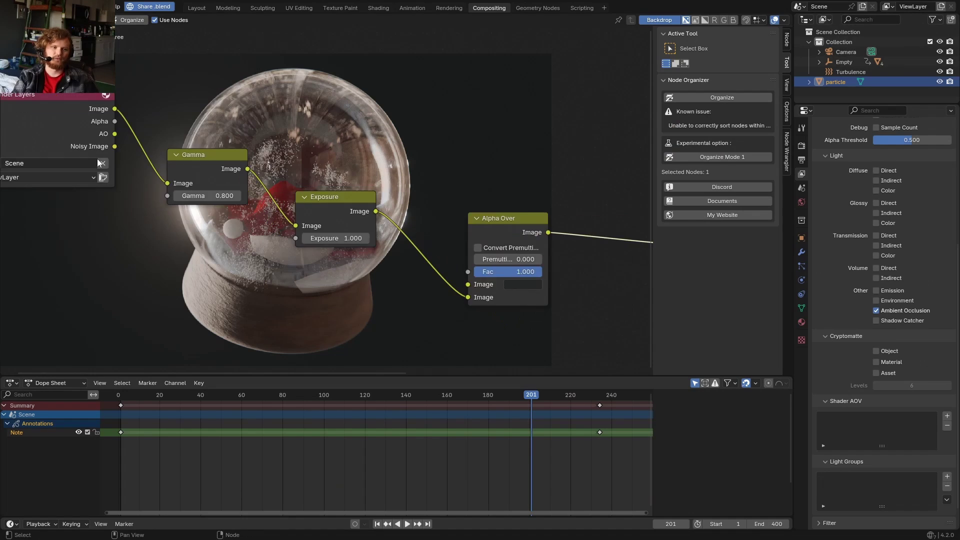
- Examine the Render Layers outputs one by one in the Viewer, including the AO pass and Noisy Image
middle_drag(44, 115, 313, 126)
drag(313, 126, 94, 143)
ctrl+shift+click(95, 142)
ctrl+shift+click(94, 143)
ctrl+shift+click(95, 142)
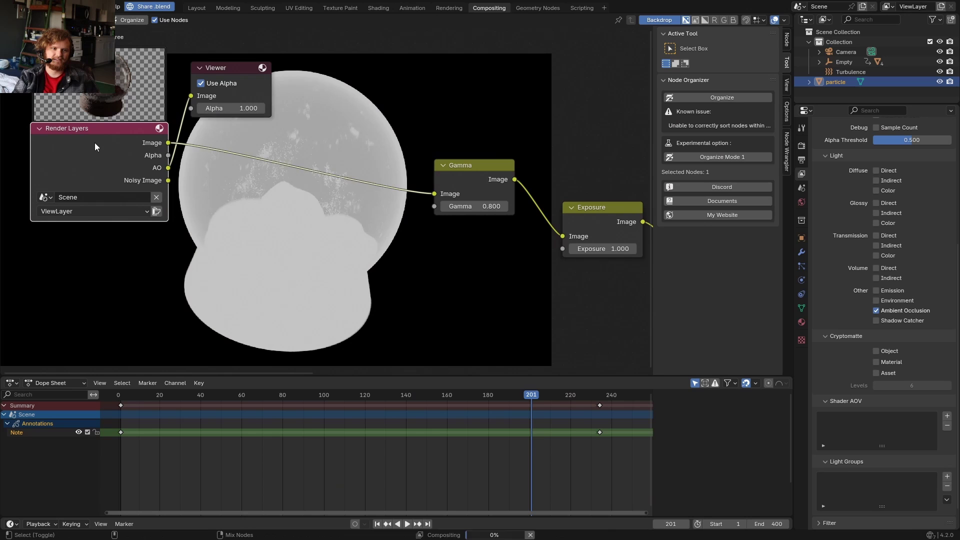
ctrl+shift+click(105, 133)
middle_drag(105, 133, 166, 139)
scroll(166, 139, up, 2)
drag(166, 139, 64, 156)
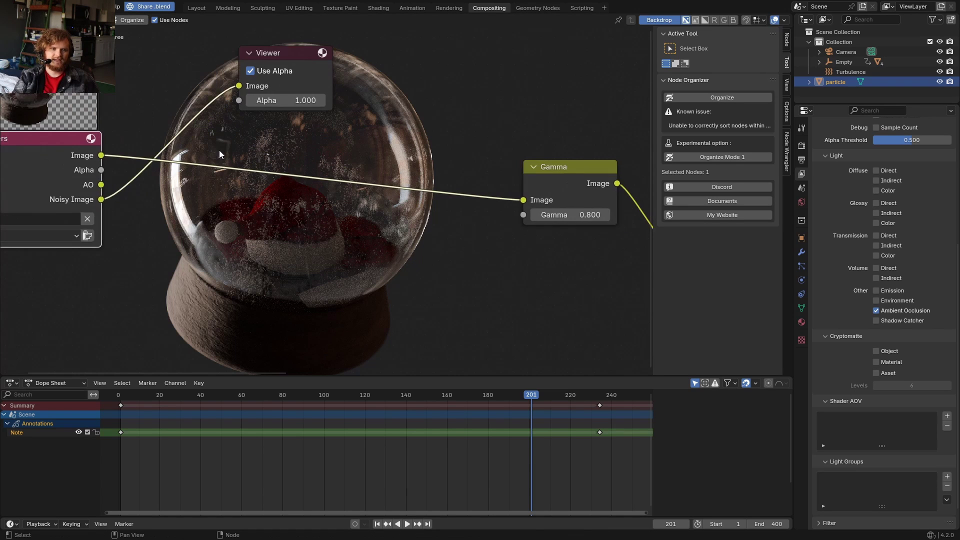
- Add a Mix Color node and connect the Render Layers Image and AO outputs to its two Image inputs
scroll(219, 151, up, 2)
middle_drag(219, 150, 223, 205)
drag(273, 85, 241, 306)
key(shift+a)
text(mi)
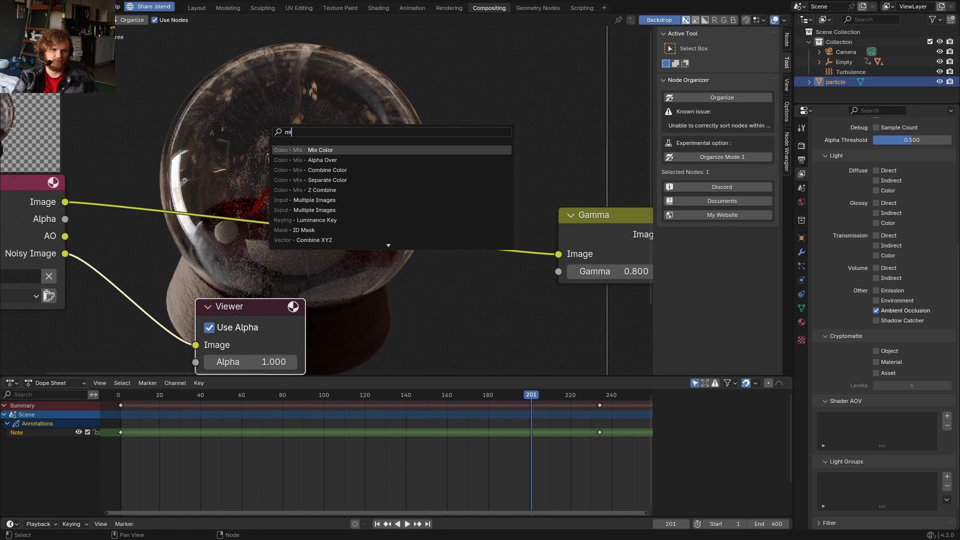
click(320, 150)
click(338, 150)
drag(65, 202, 311, 135)
drag(65, 236, 310, 169)
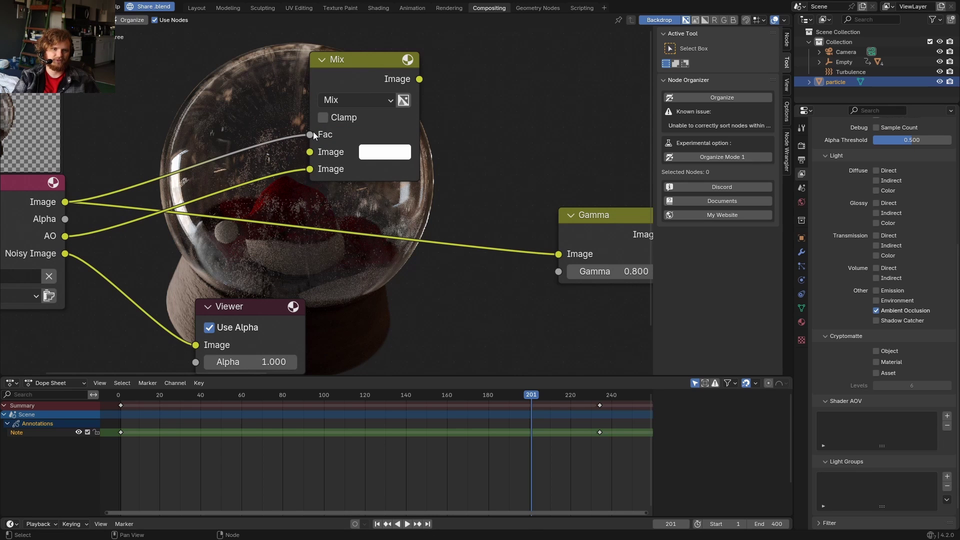
drag(312, 134, 325, 144)
- Preview the Mix node in the Viewer and set its blending mode to Multiply
ctrl+shift+click(381, 76)
scroll(365, 82, up, 1)
click(349, 90)
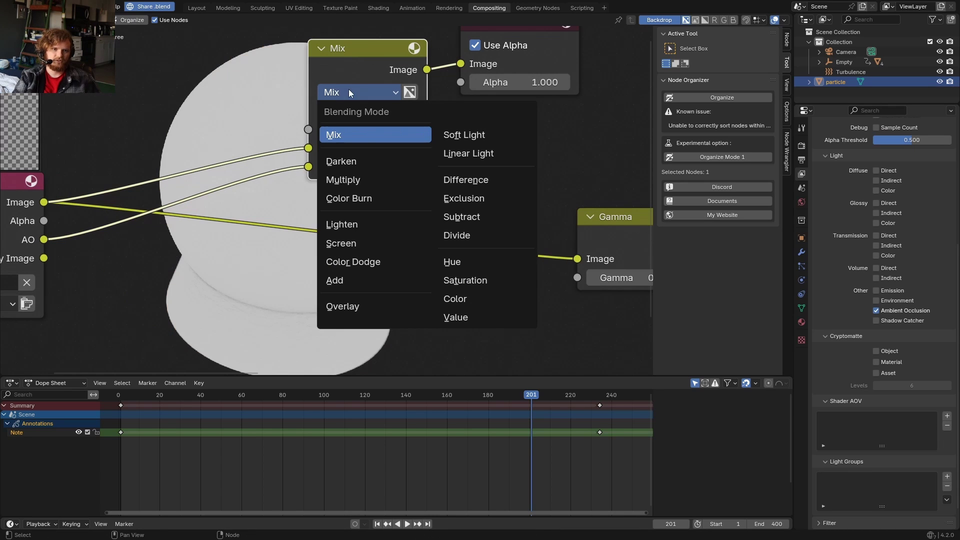
click(347, 182)
- Mute and unmute the Multiply node on an enlarged backdrop to compare the ambient occlusion around the globe's base
middle_drag(364, 156, 393, 232)
drag(393, 124, 394, 119)
key(m)
key(m)
key(m)
key(alt+v)
key(alt+v)
key(alt+v)
key(alt+v)
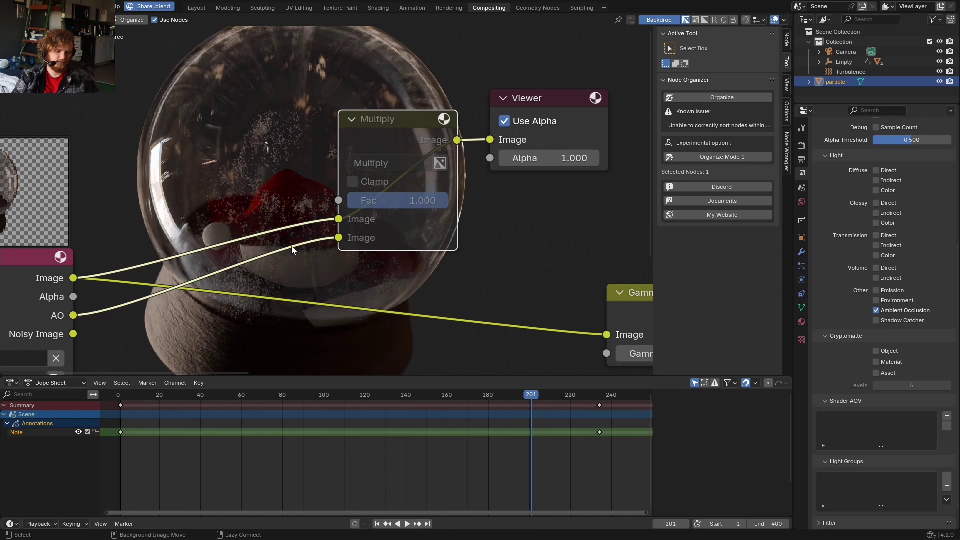
alt+middle_drag(248, 310, 314, 54)
key(m)
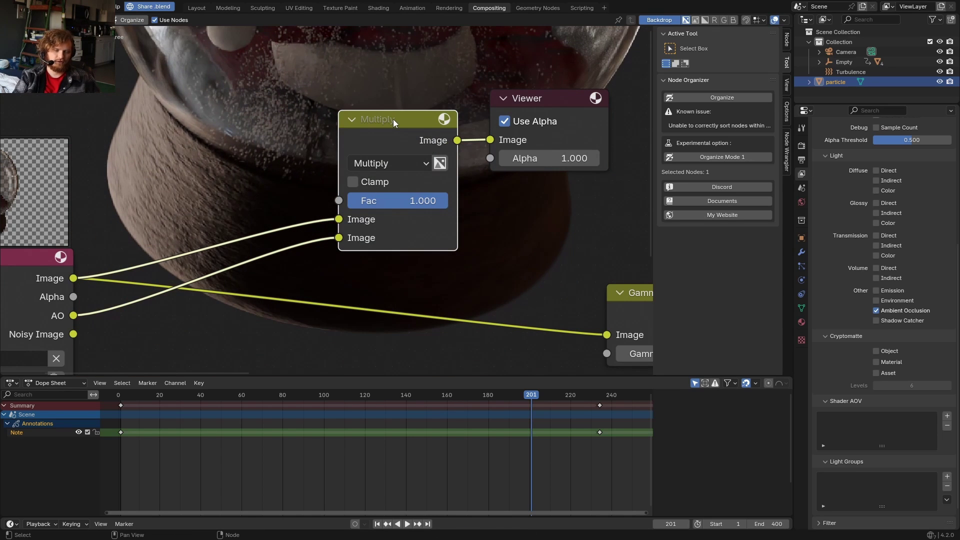
- Connect the Multiply node's output to the Gamma node's Image input
scroll(393, 142, down, 5)
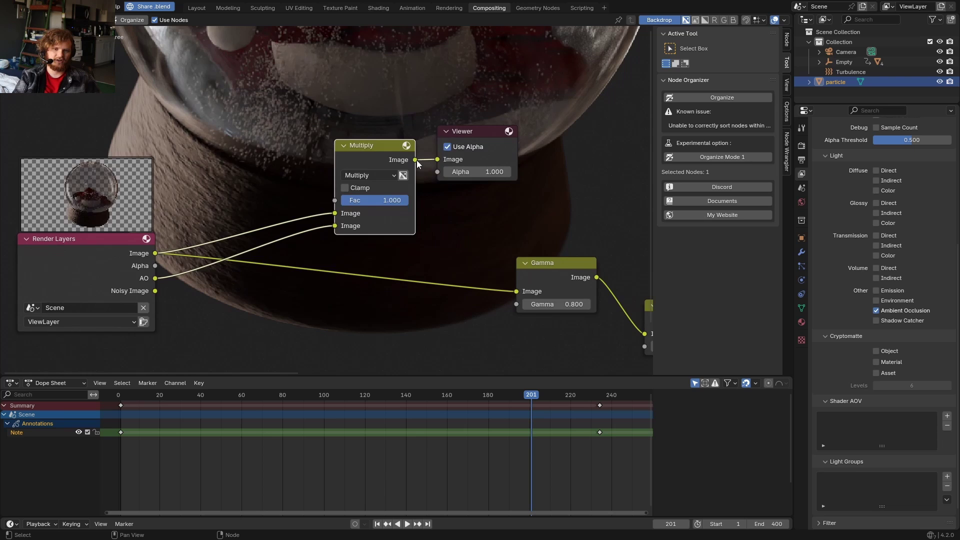
middle_drag(423, 165, 270, 149)
drag(265, 149, 364, 268)
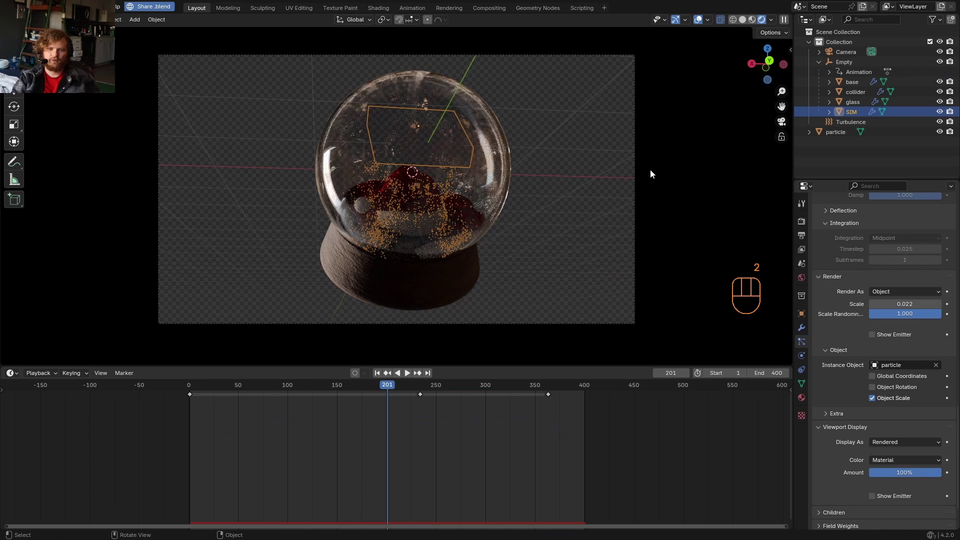
- In the Layout workspace, enable the camera's depth of field and set the Empty as its focus object
click(636, 164)
key(n)
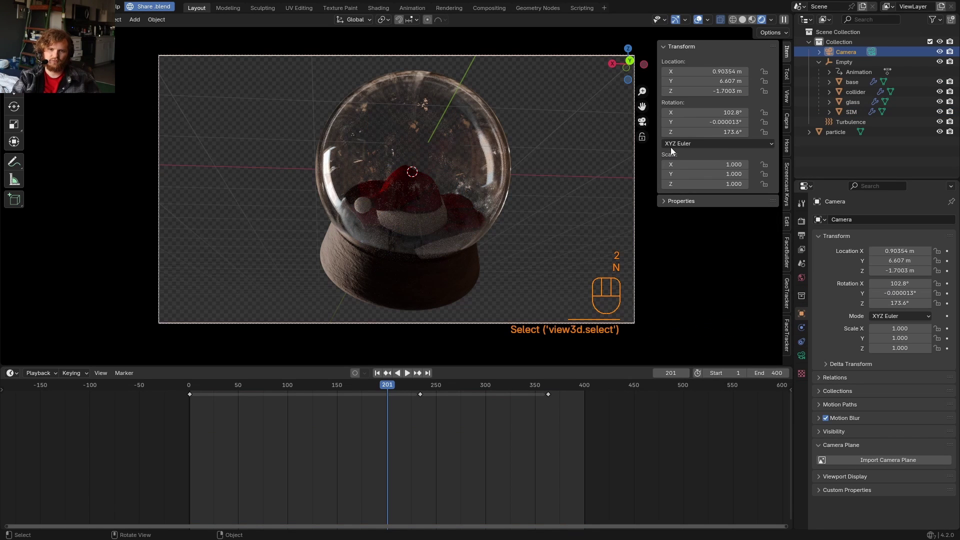
click(788, 96)
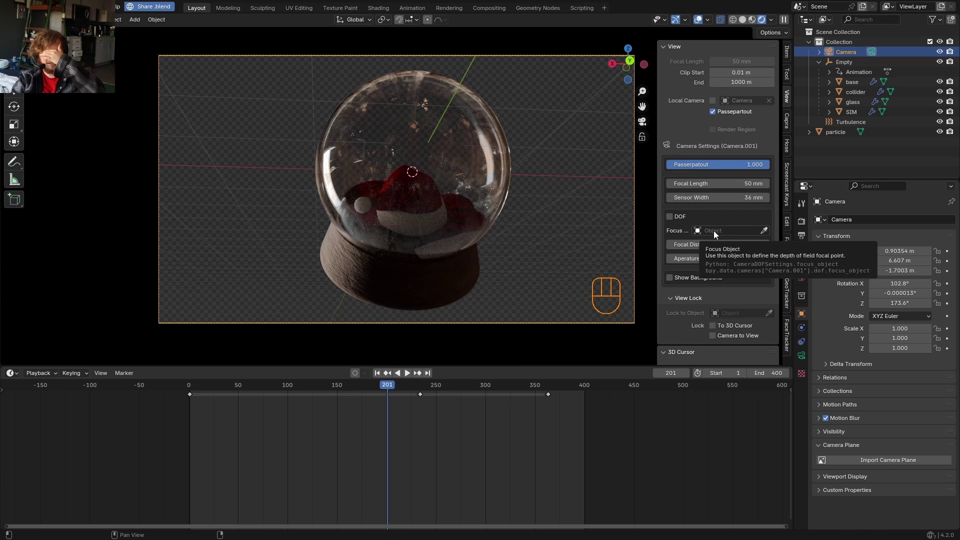
click(802, 356)
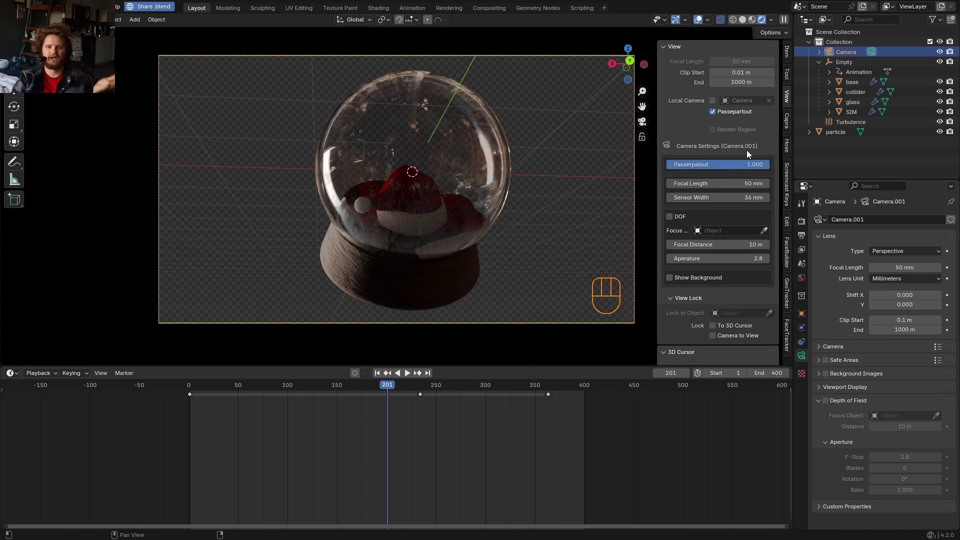
click(677, 216)
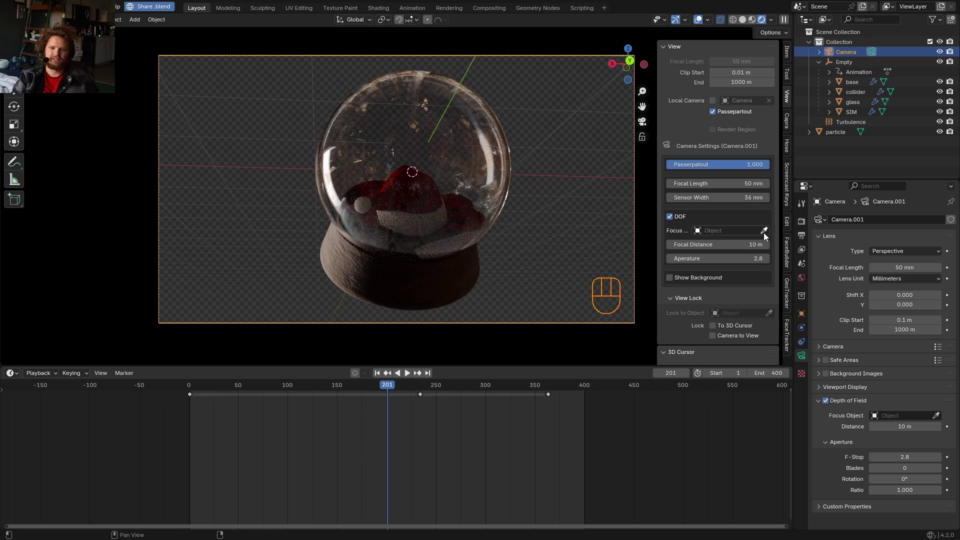
click(844, 59)
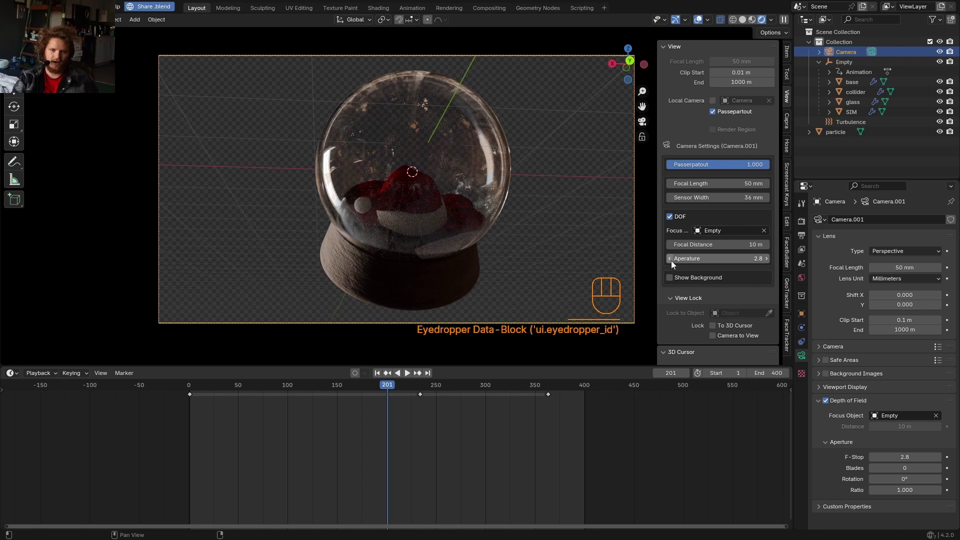
- Try camera apertures of 0.01 and 0.05, settle on 0.1, and save the file
scroll(719, 197, down, 1)
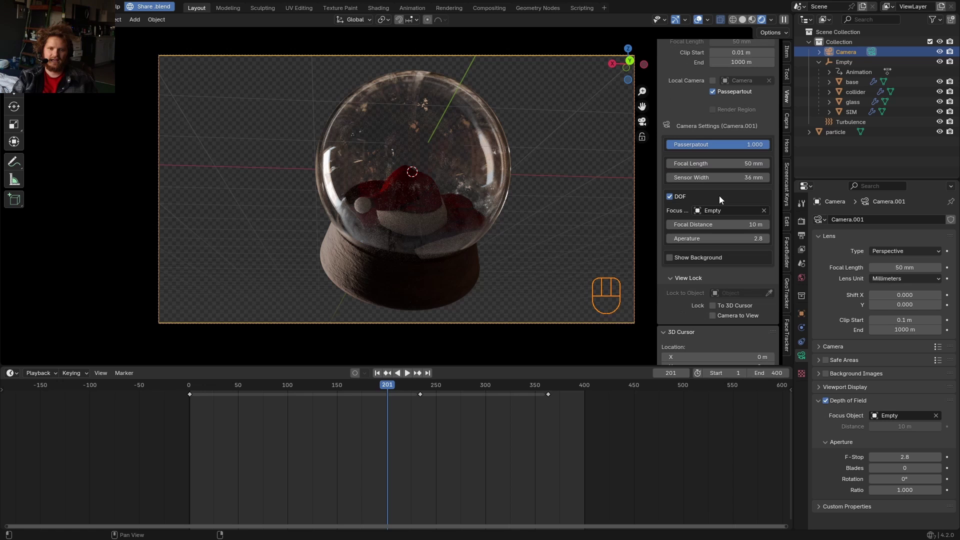
click(750, 238)
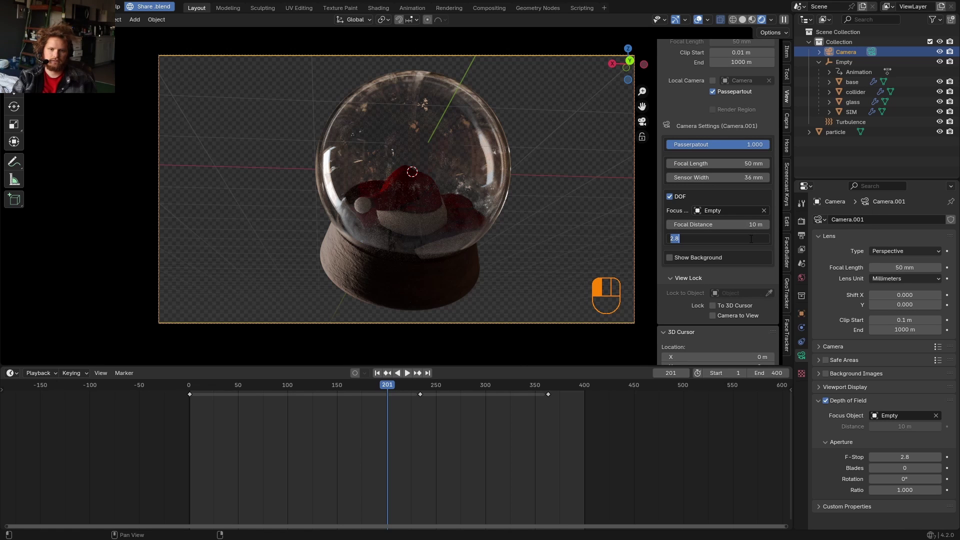
text(0.1)
key(Return)
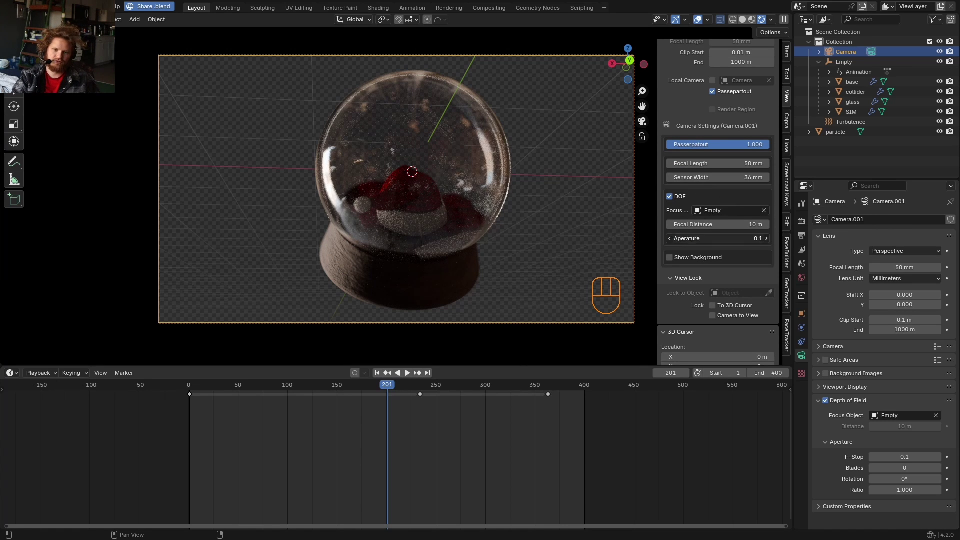
key(Return)
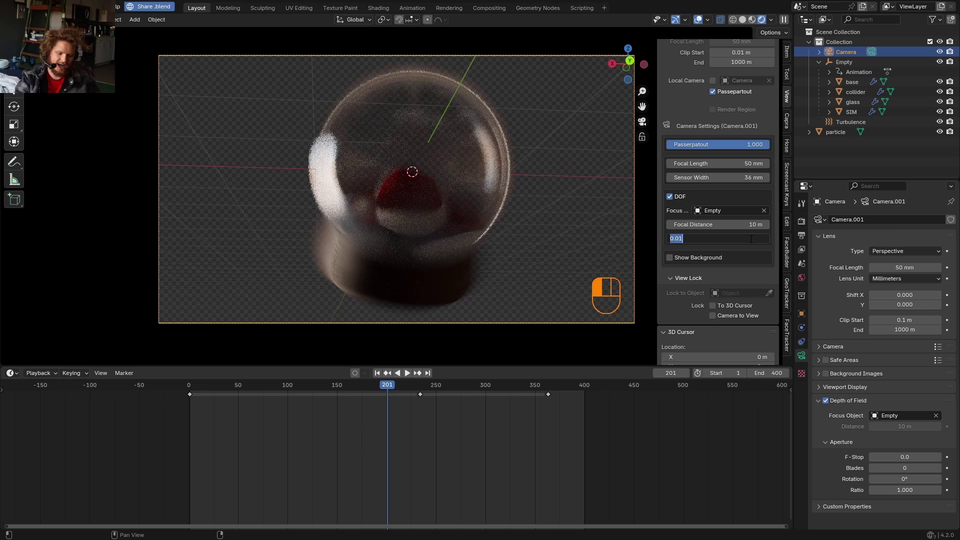
text(0.05)
key(Return)
click(751, 239)
text(.1)
key(Return)
click(802, 221)
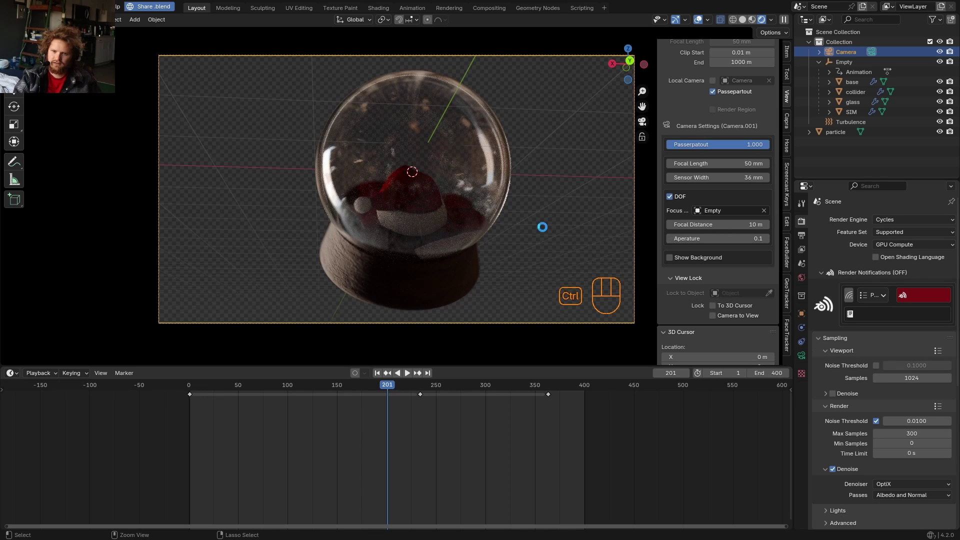
key(ctrl+s)
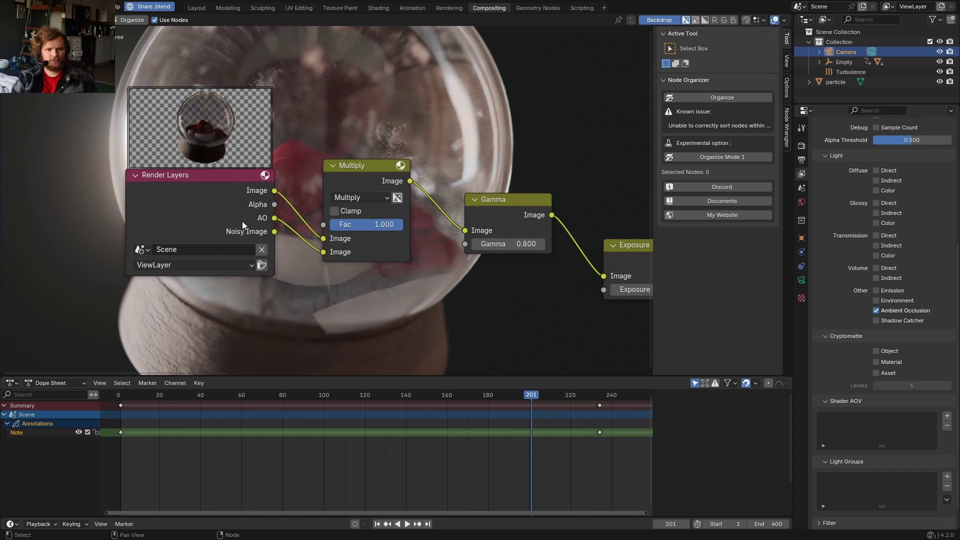
- Insert a Blur node between Multiply and Gamma in the compositor with X and Y set to 2
key(g)
click(38, 194)
key(shift+a)
text(blu)
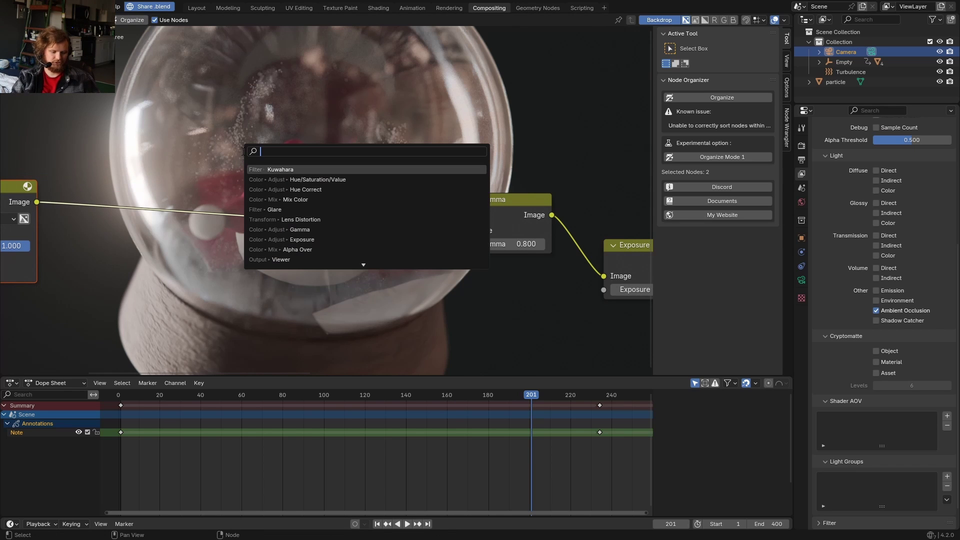
click(298, 169)
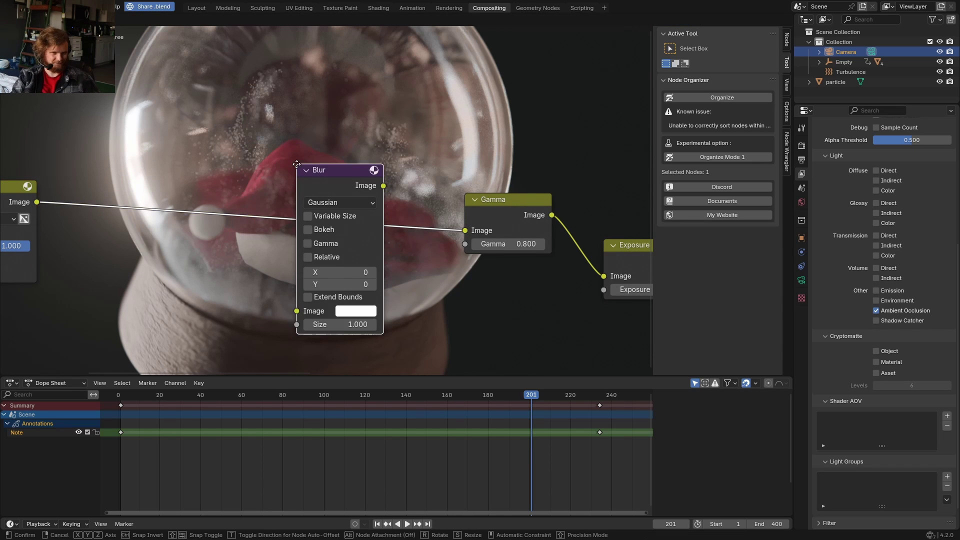
click(164, 265)
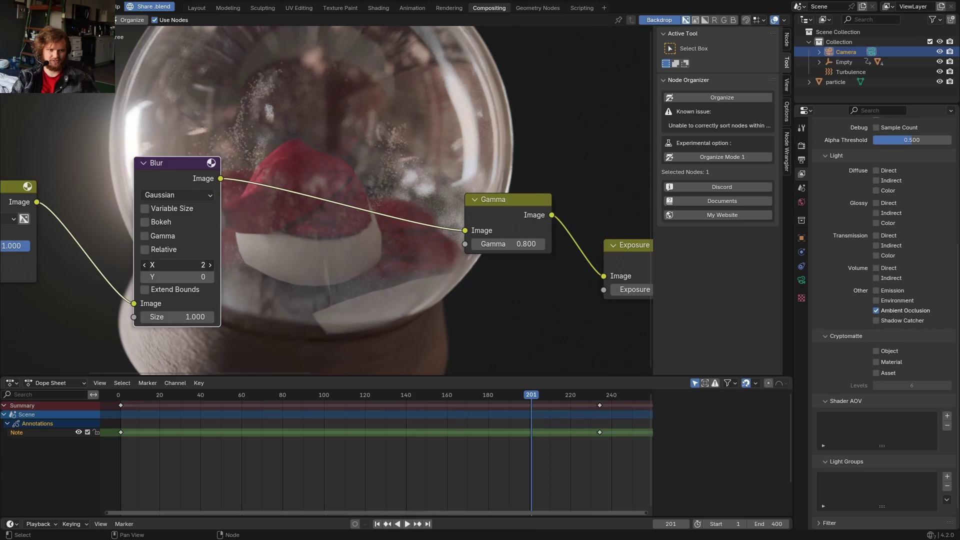
drag(164, 264, 175, 264)
key(Return)
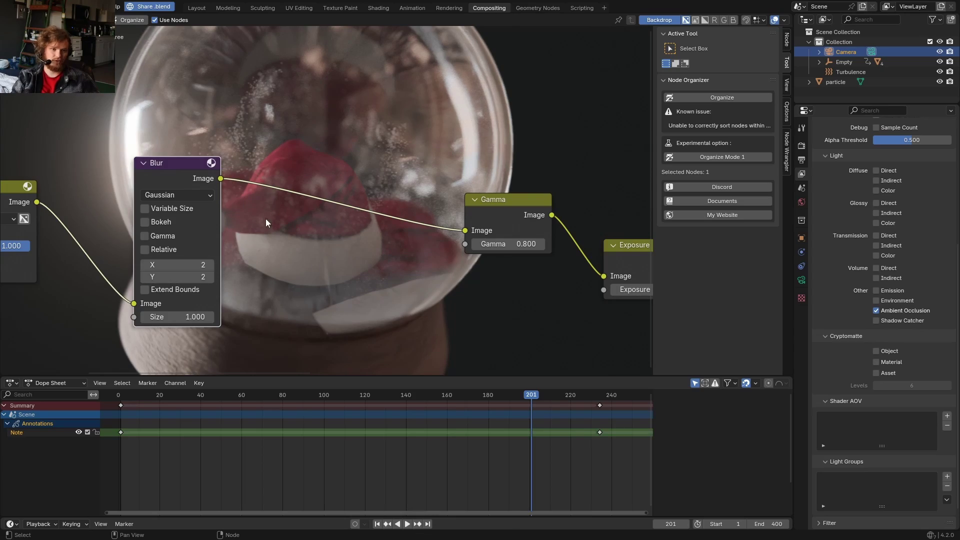
- Select only the inner shell of the glass object's mesh, using a test move that is undone and an inverted selection
click(196, 9)
click(481, 156)
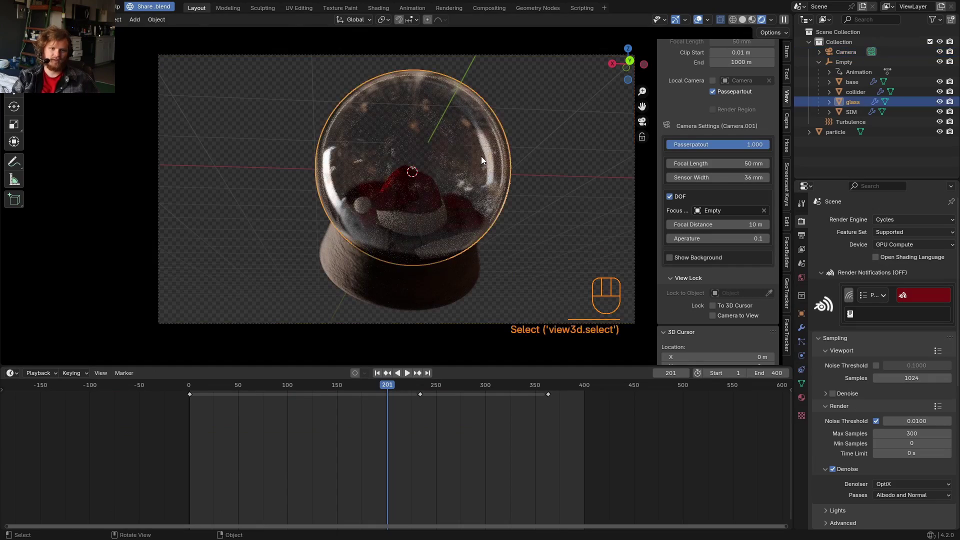
scroll(517, 157, up, 3)
key(Tab)
shift+middle_drag(500, 175, 456, 197)
key(z)
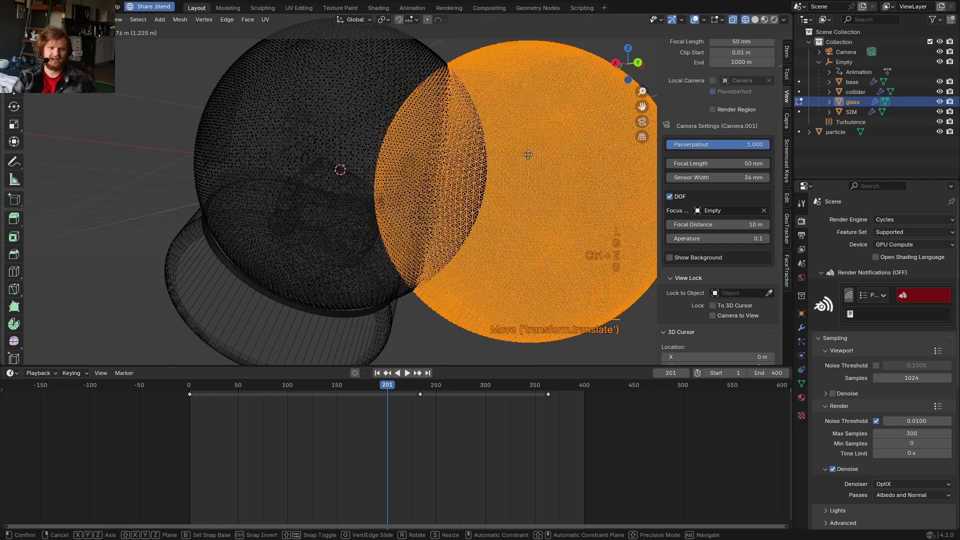
key(ctrl+z)
key(ctrl+i)
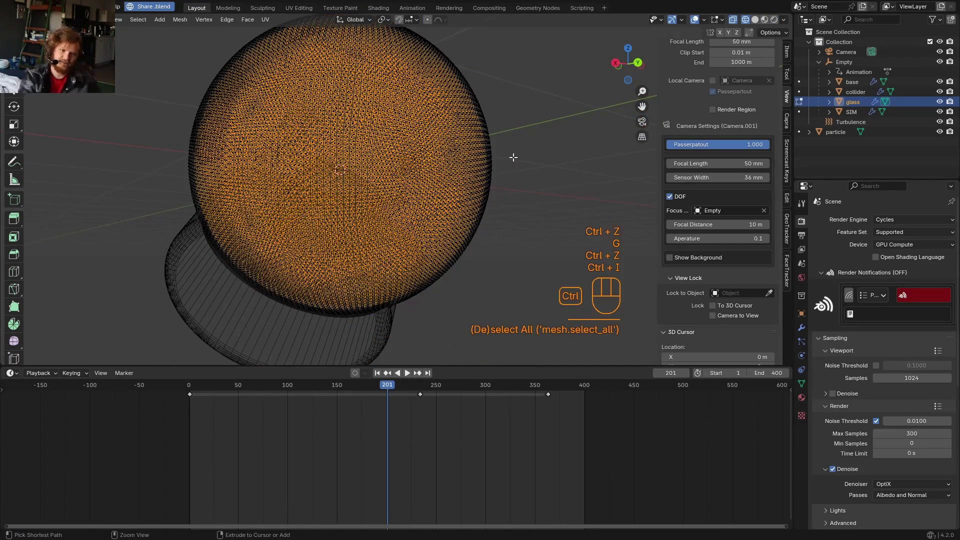
- Show the rendered view without overlays, try scaling the glass's inner shell, and undo it
click(774, 19)
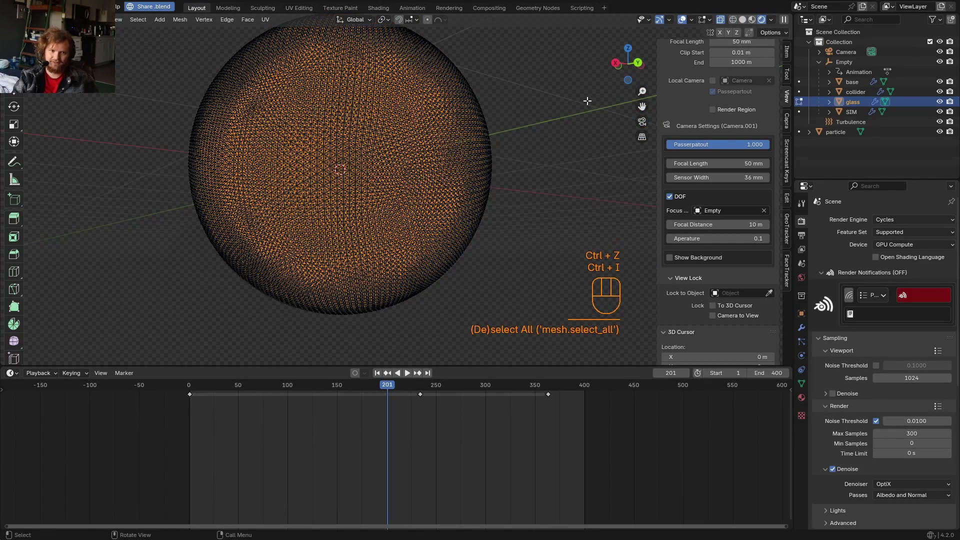
click(682, 20)
key(s)
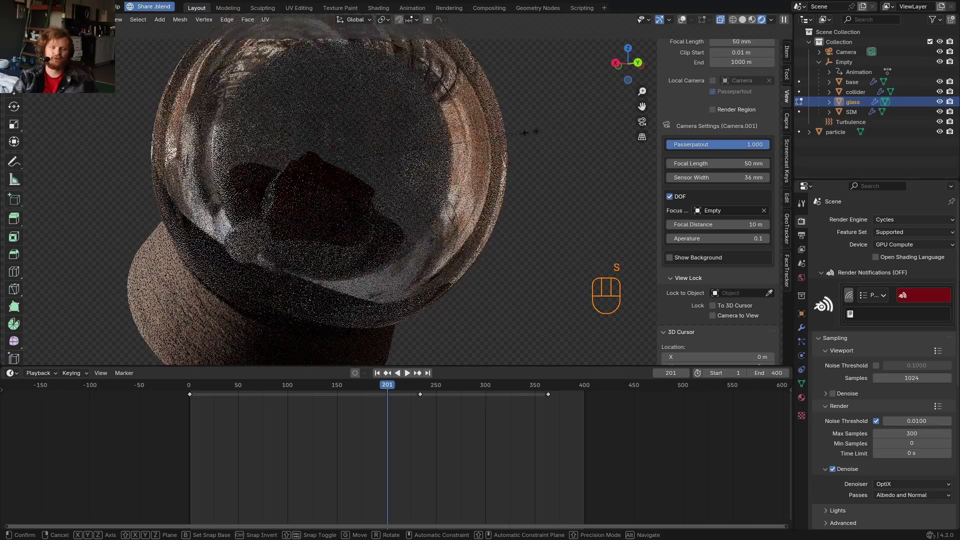
click(525, 131)
key(ctrl+z)
- In camera view, compare a resize of the glass's inner shell, scale the shell by a further 0.989, and save the file
click(642, 121)
key(s)
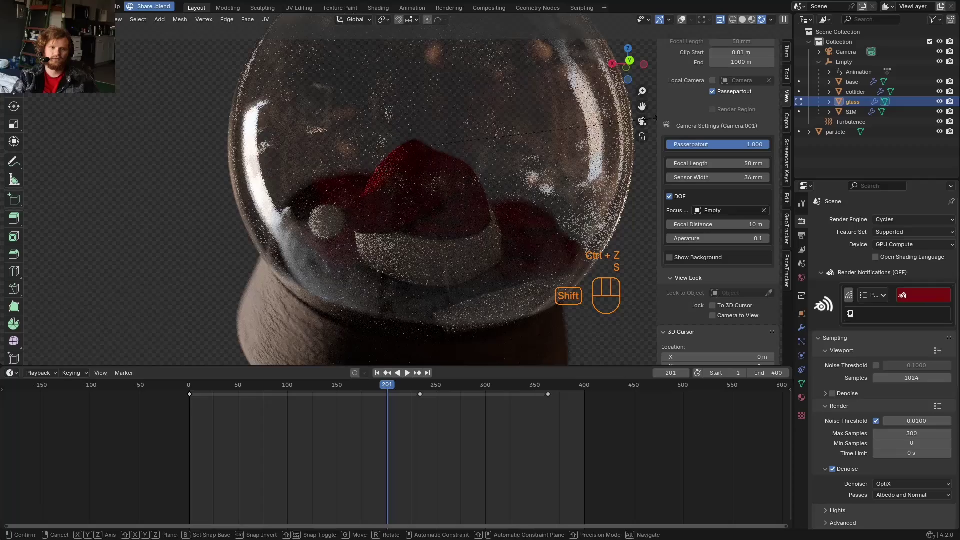
ctrl+click(548, 183)
key(ctrl+z)
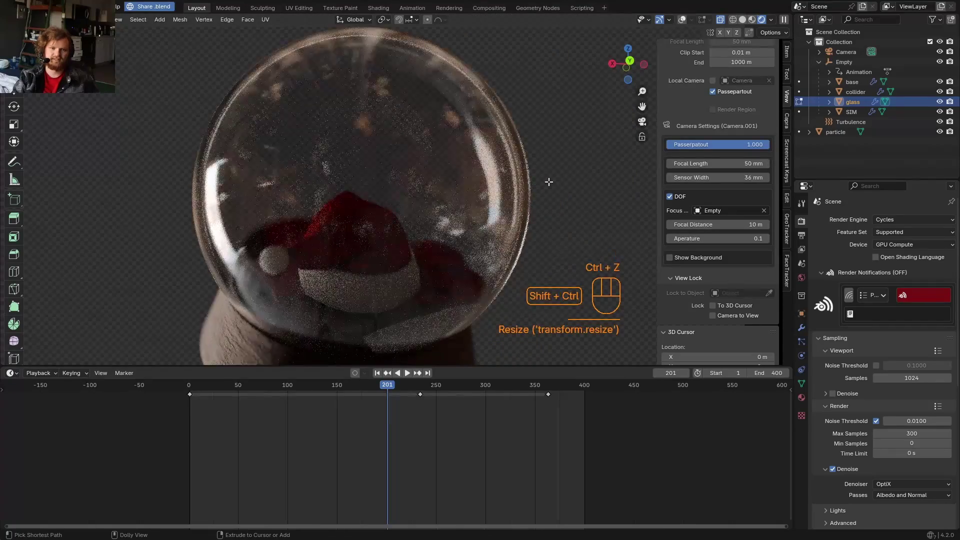
key(ctrl+shift+z)
key(s)
click(569, 172)
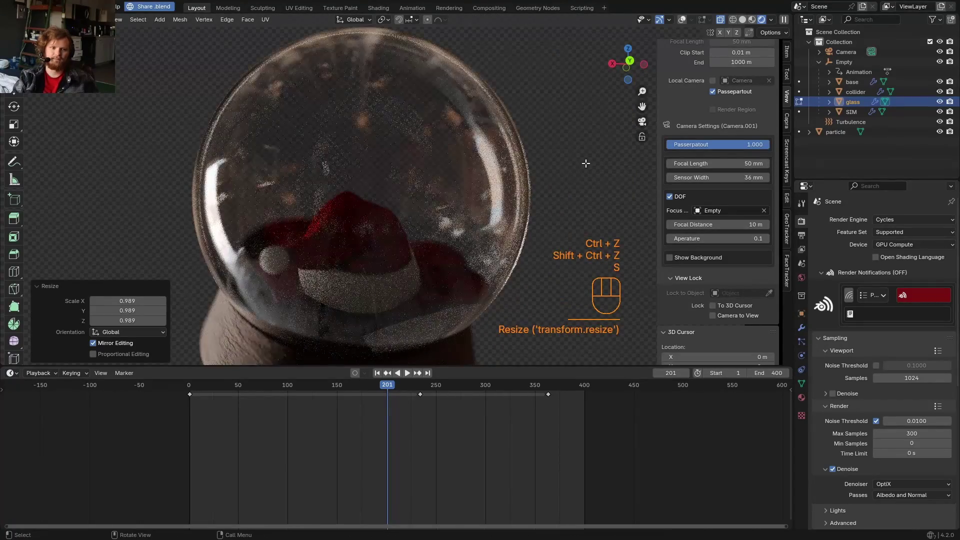
scroll(548, 160, down, 2)
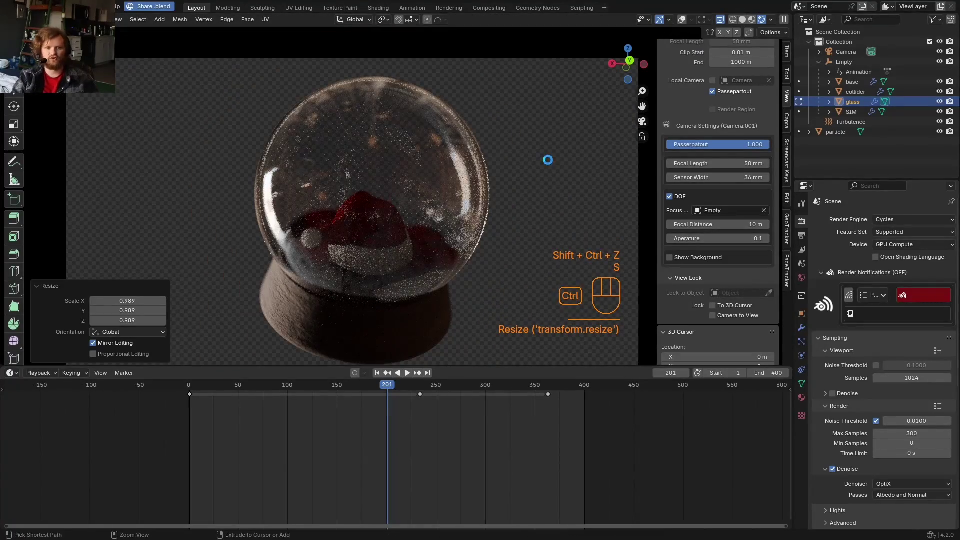
key(ctrl+s)
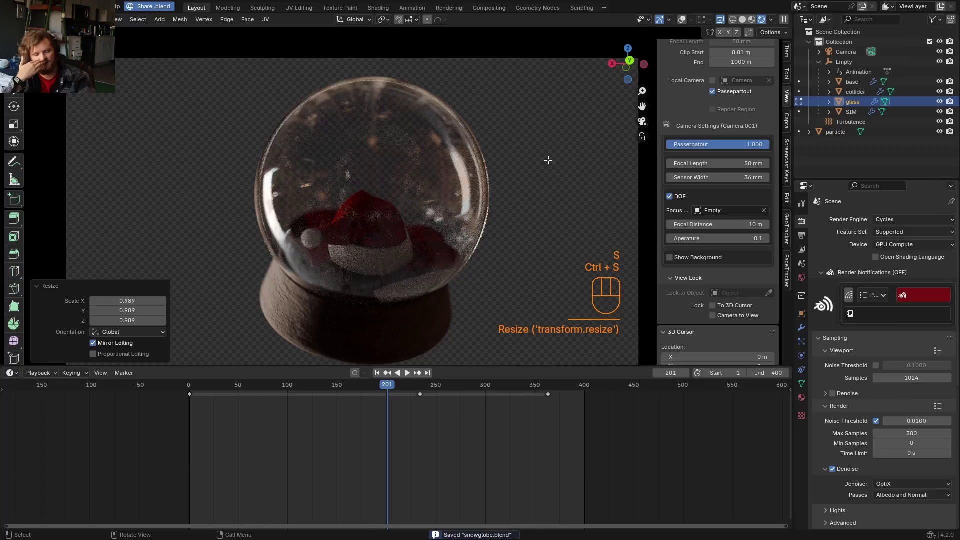
- In the Shading workspace, add a second material slot to the collider object
key(ctrl+space)
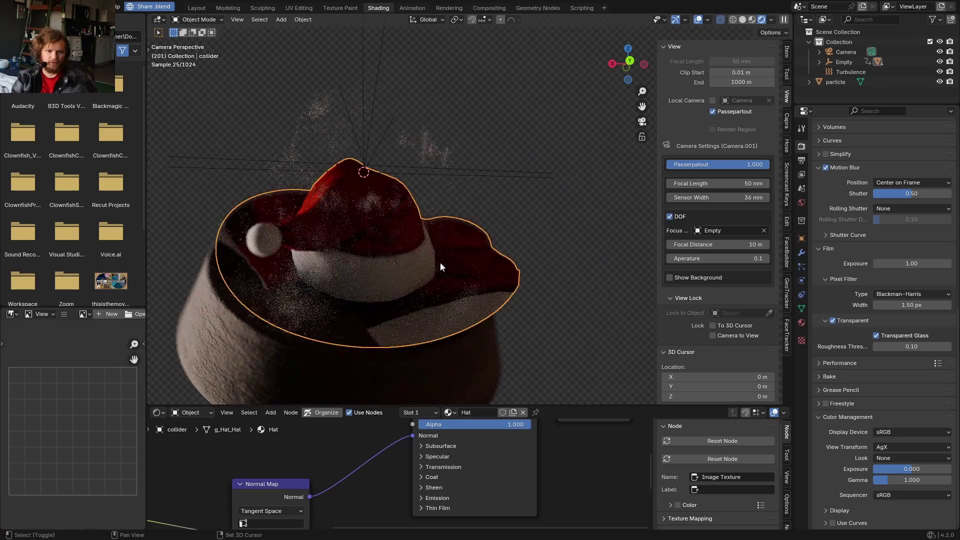
scroll(463, 232, up, 3)
shift+middle_drag(440, 262, 471, 220)
scroll(473, 225, up, 8)
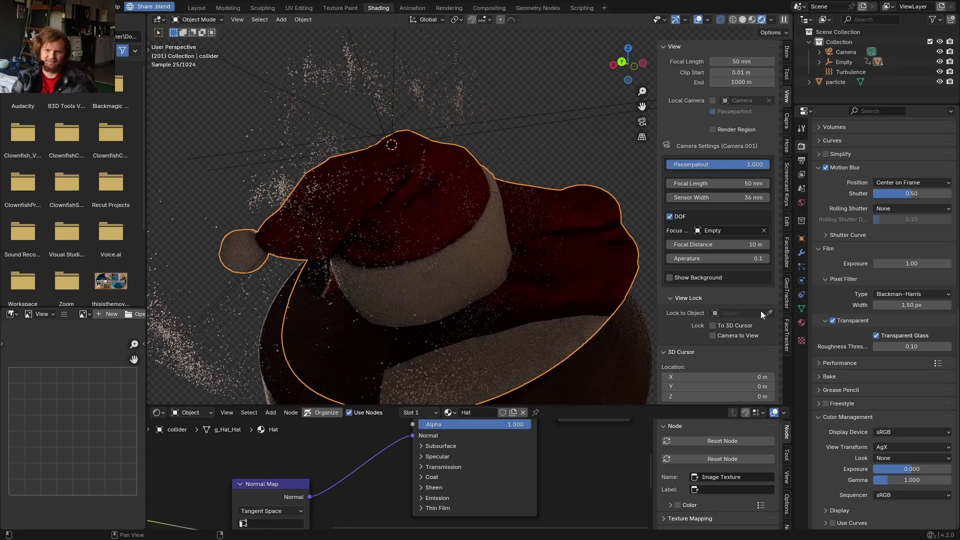
click(802, 323)
click(952, 146)
- Select the linked ground surface beneath the hat and assign it a new material in the second slot
key(Tab)
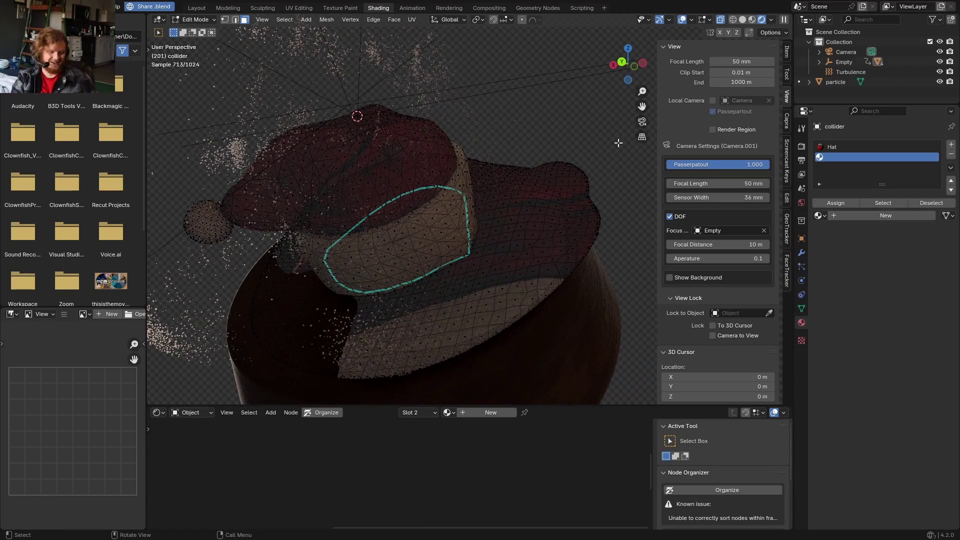
key(l)
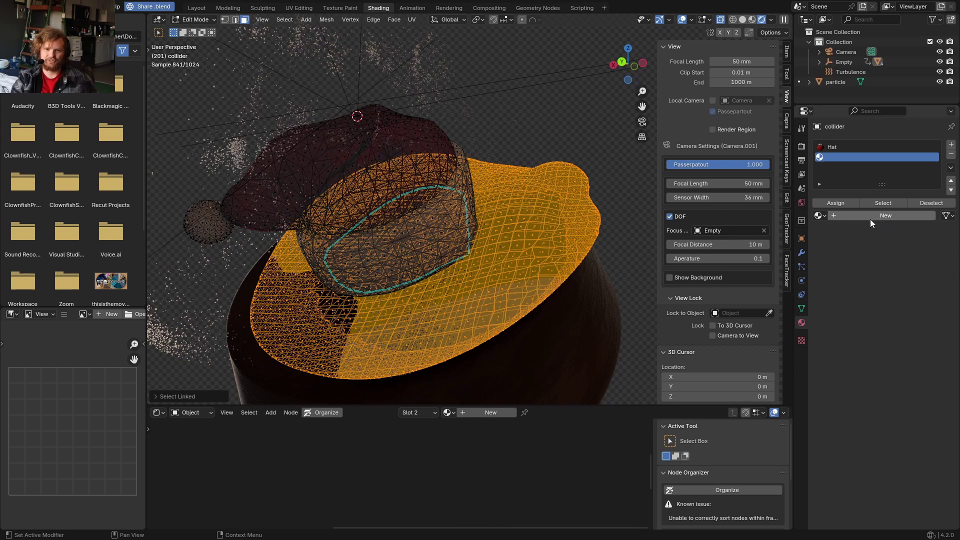
click(844, 215)
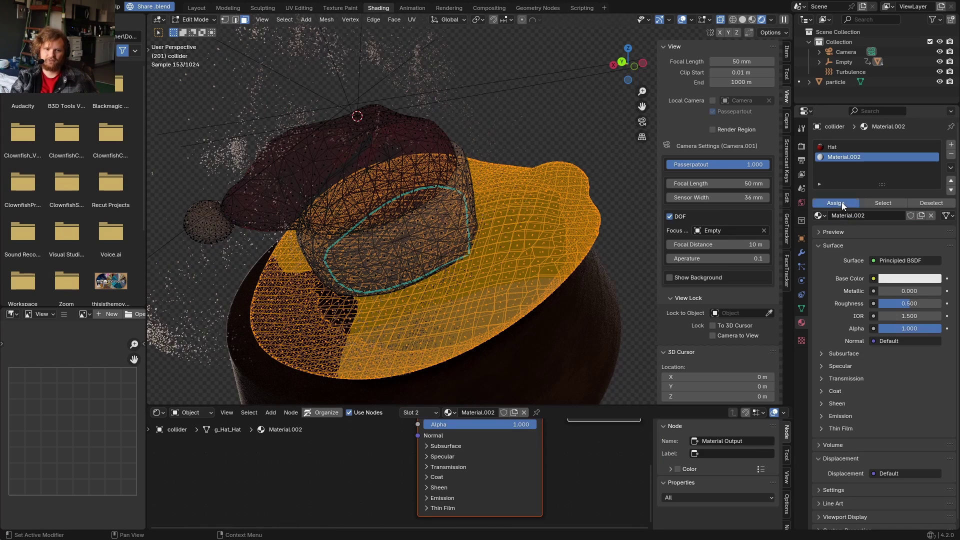
click(841, 202)
key(Tab)
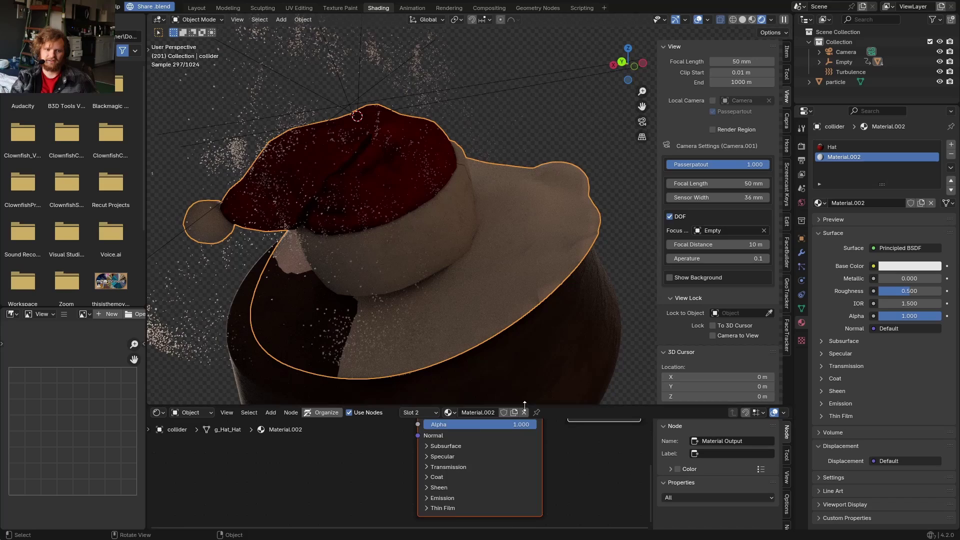
- Set the new material's Base Color to red with hue 0.001, saturation 0.998 and value 0.800
middle_drag(516, 425, 480, 503)
click(472, 450)
click(467, 454)
click(482, 383)
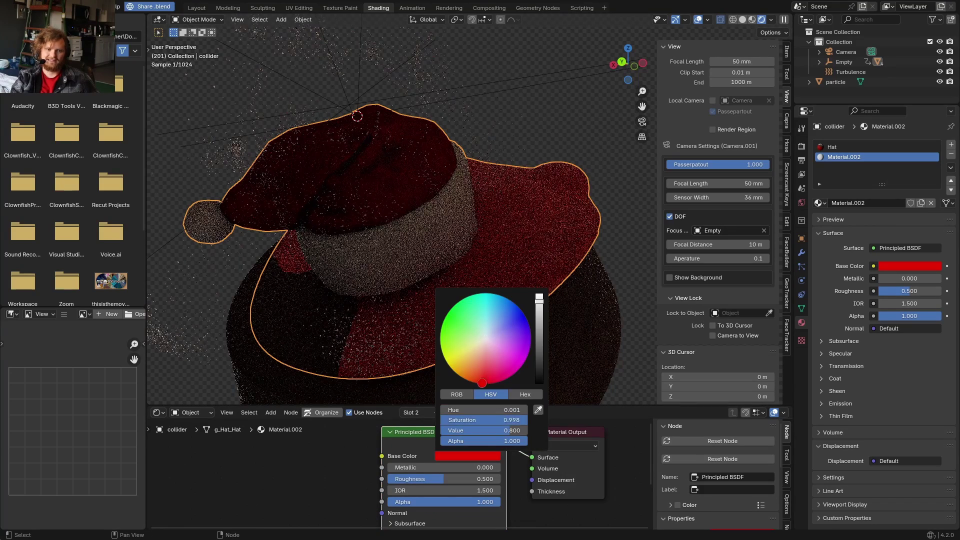